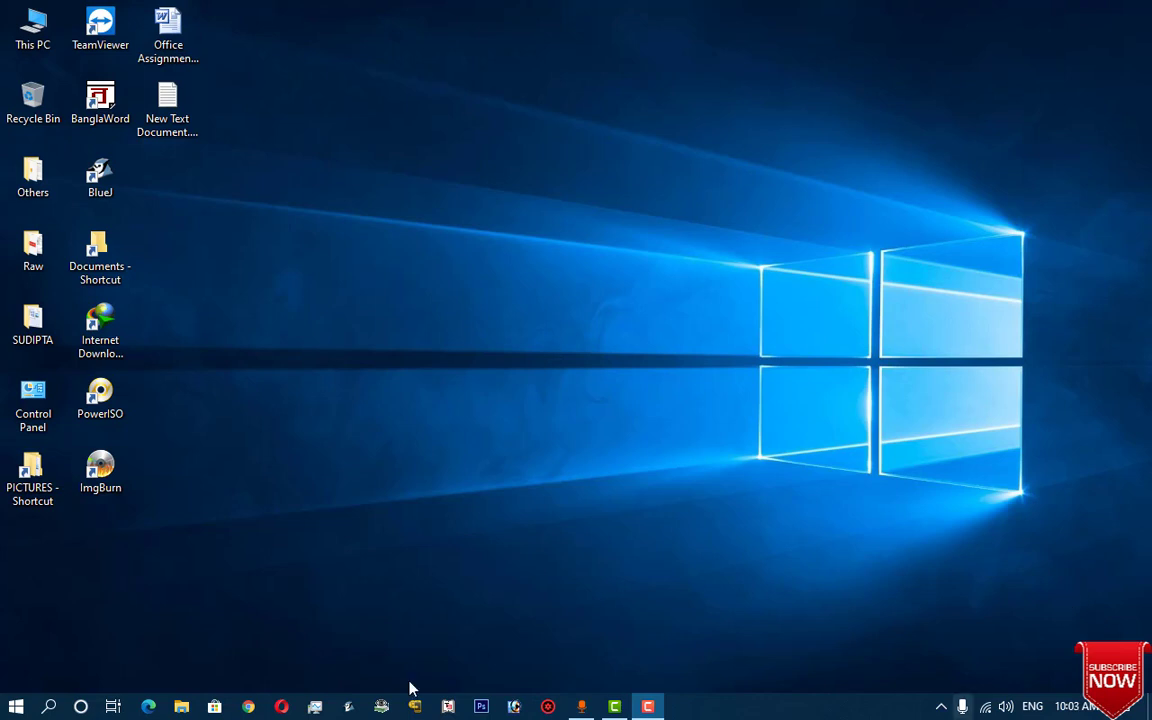
# - Launch Microsoft Office PowerPoint from the Windows 10 Start menu to open blank Presentation1
pyautogui.click(16, 706)
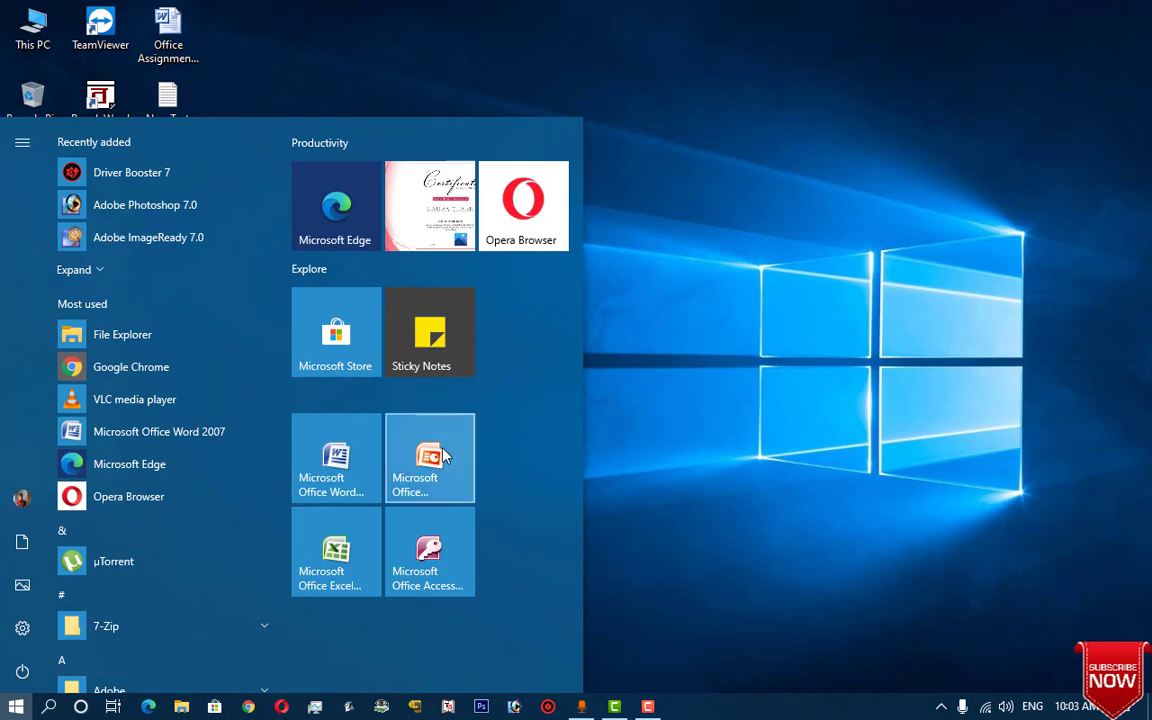
pyautogui.click(460, 430)
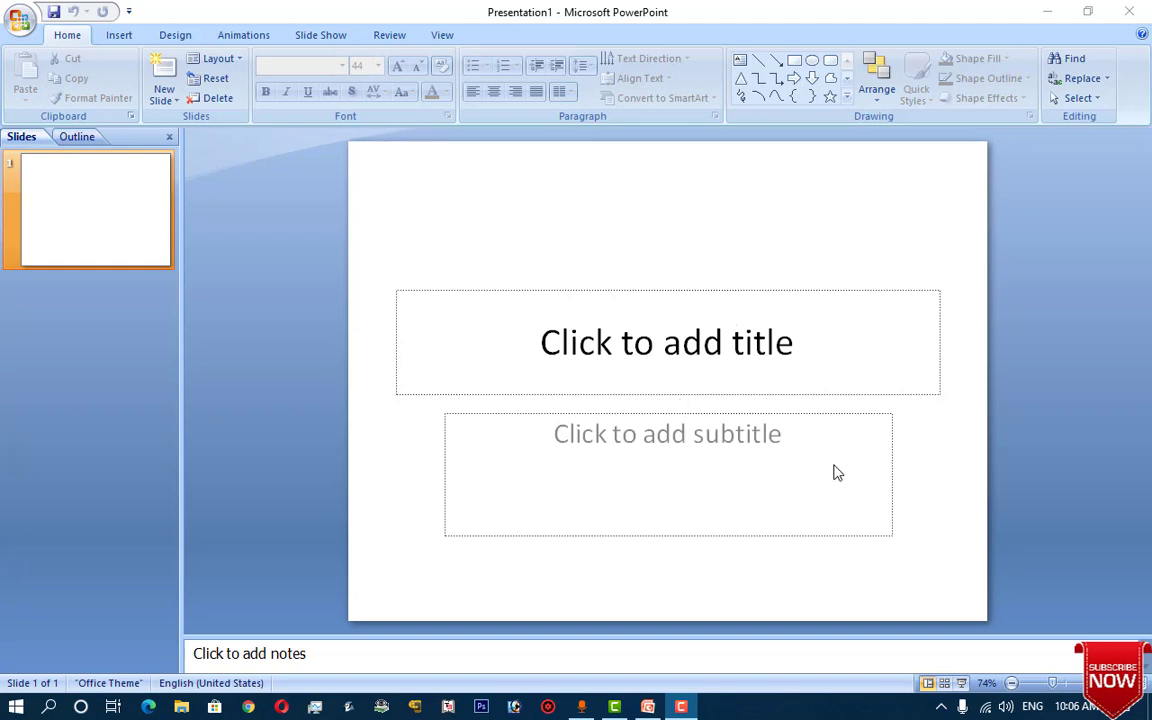
# - Move the title and subtitle placeholders higher and title the slide 'Input & Output Devices' with a presenter subtitle
pyautogui.click(825, 313)
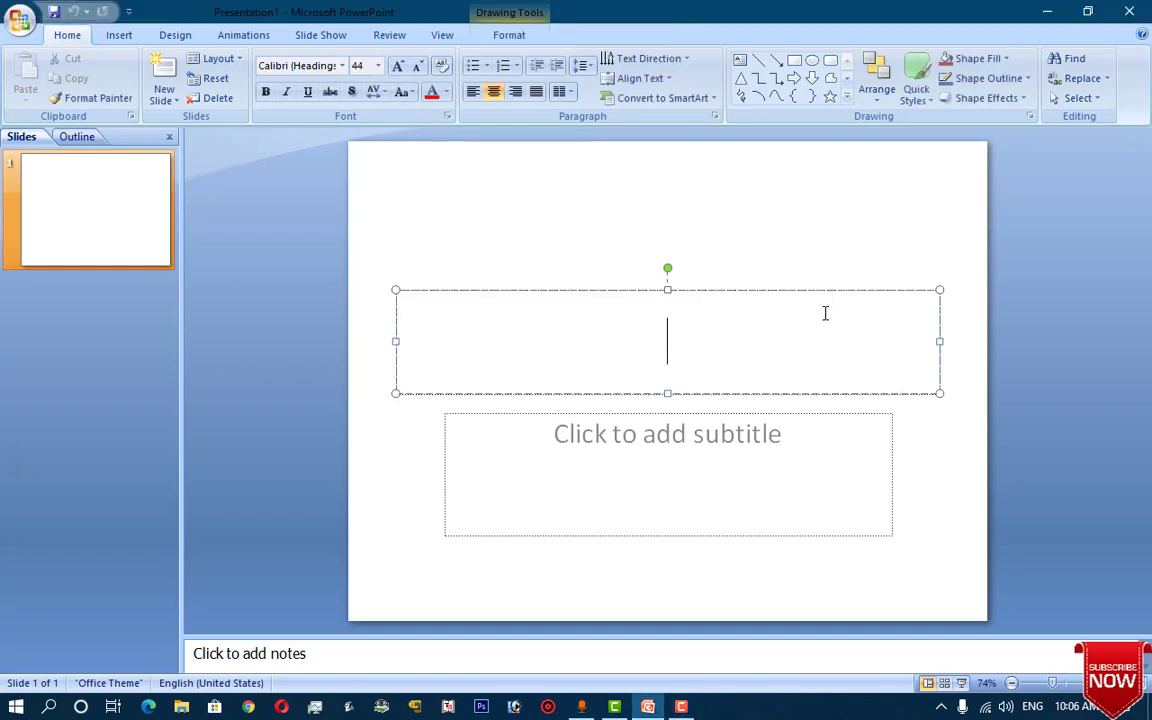
pyautogui.moveTo(841, 296); pyautogui.dragTo(848, 246)
pyautogui.moveTo(818, 410); pyautogui.dragTo(814, 378)
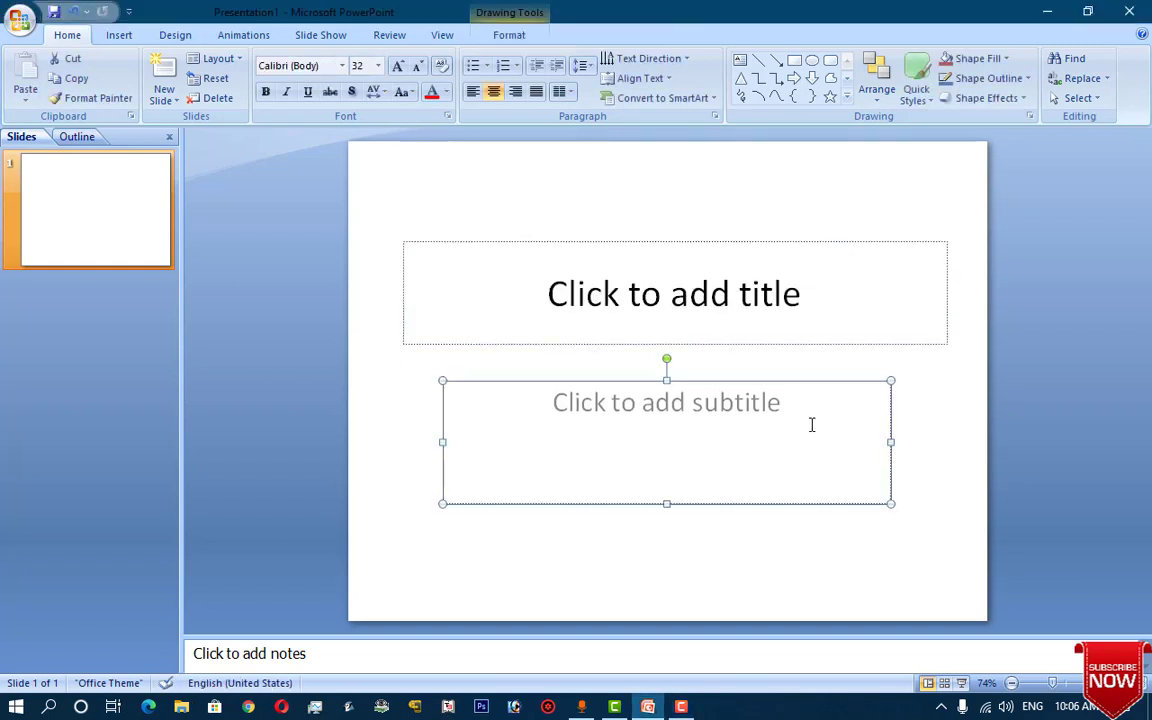
pyautogui.click(790, 308)
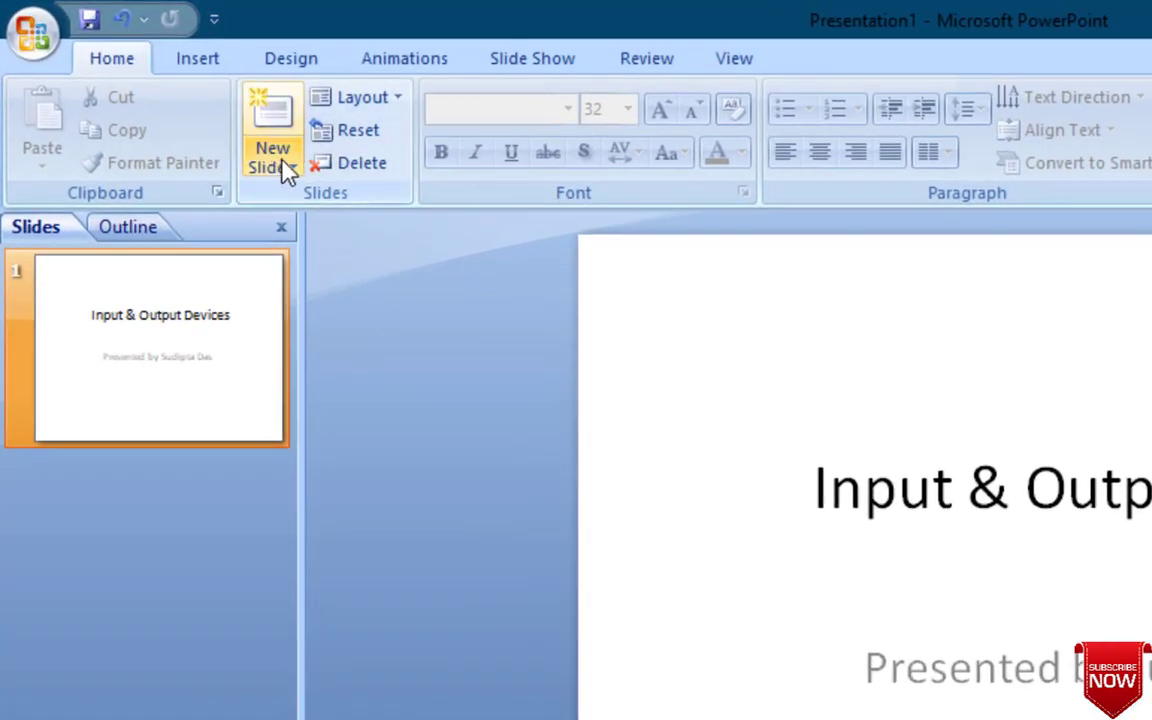
pyautogui.click(287, 168)
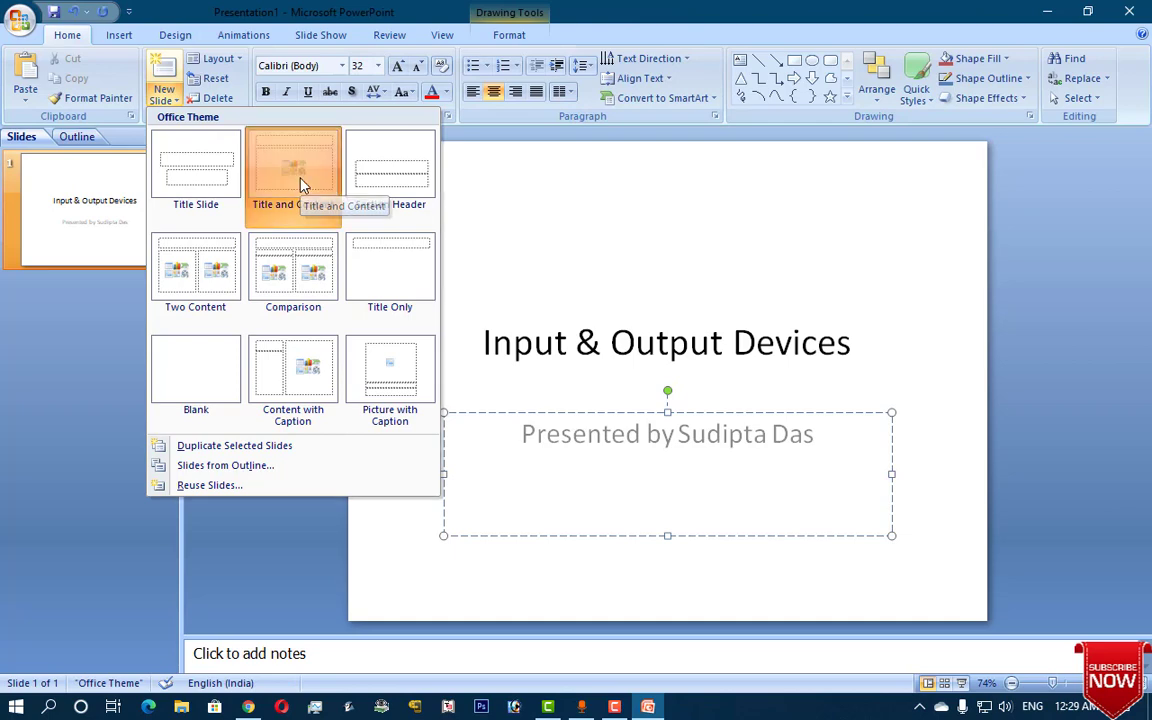
# - Add a Title and Content slide and title it 'Input Devices'
pyautogui.click(303, 183)
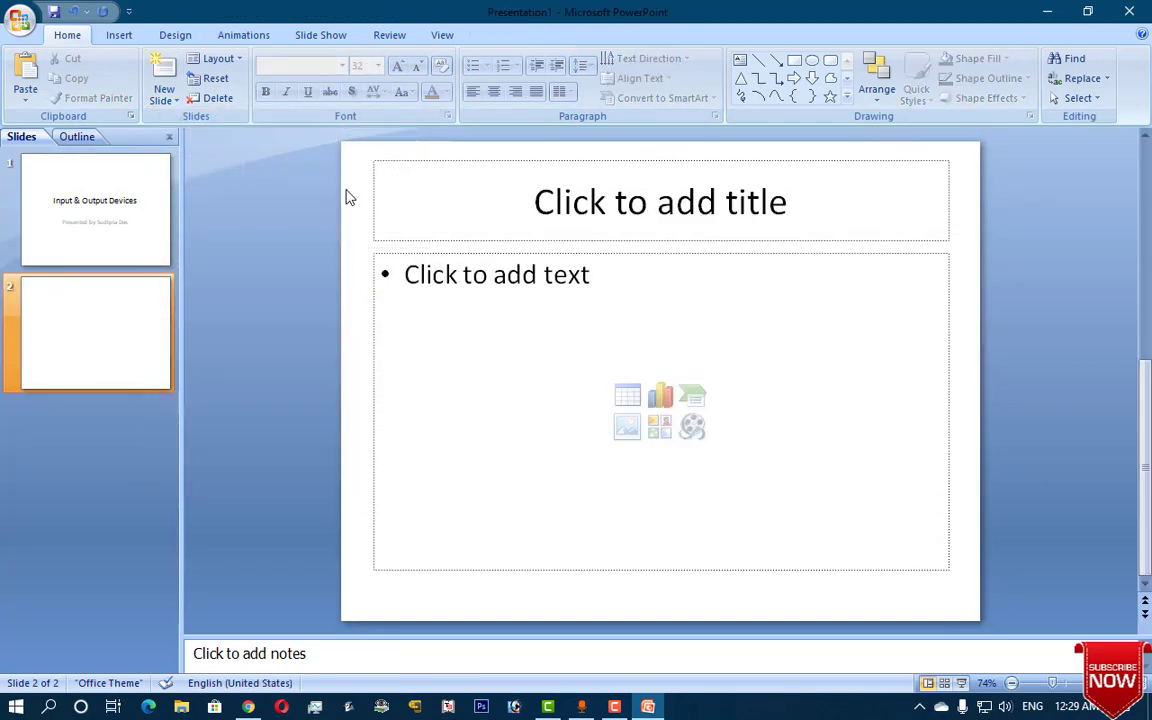
pyautogui.click(659, 213)
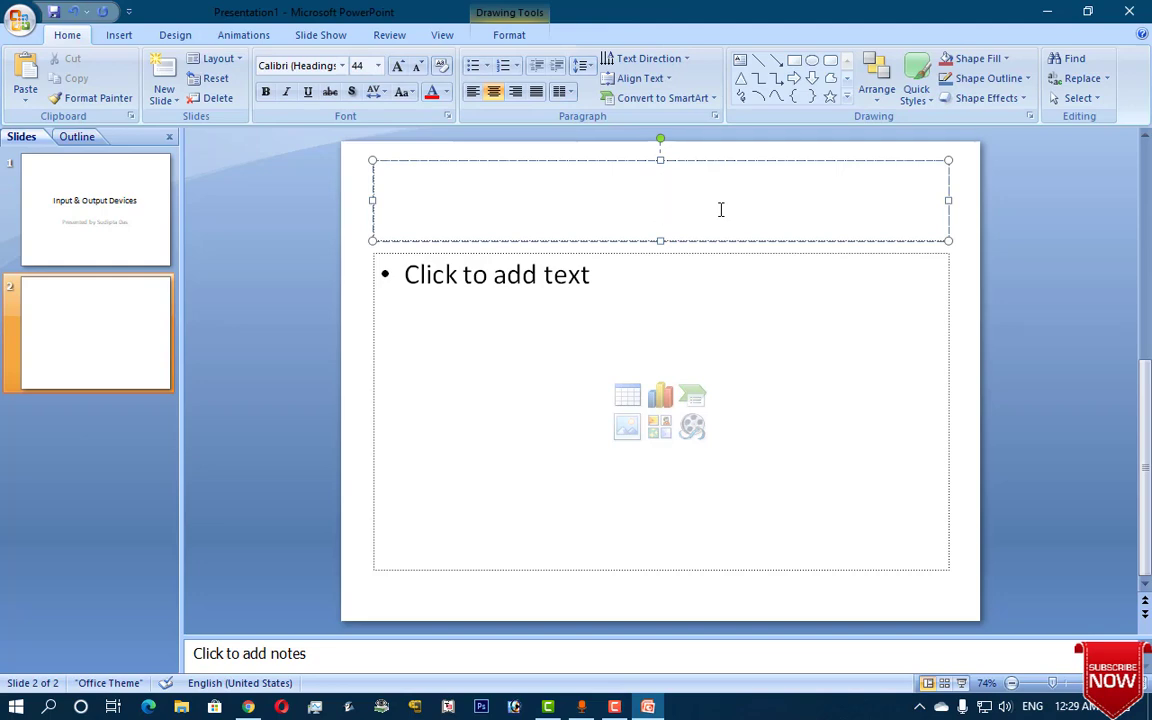
pyautogui.write('Input Devices')
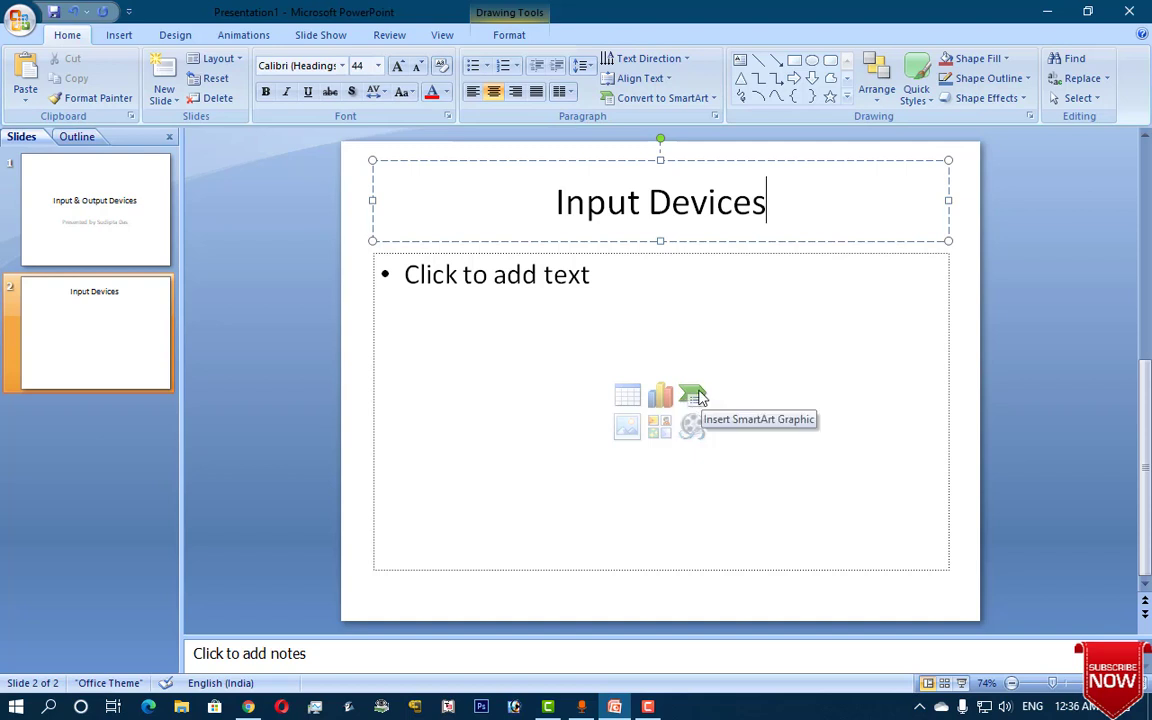
# - Insert a Vertical Picture Accent List SmartArt graphic into slide 2's content placeholder
pyautogui.click(697, 397)
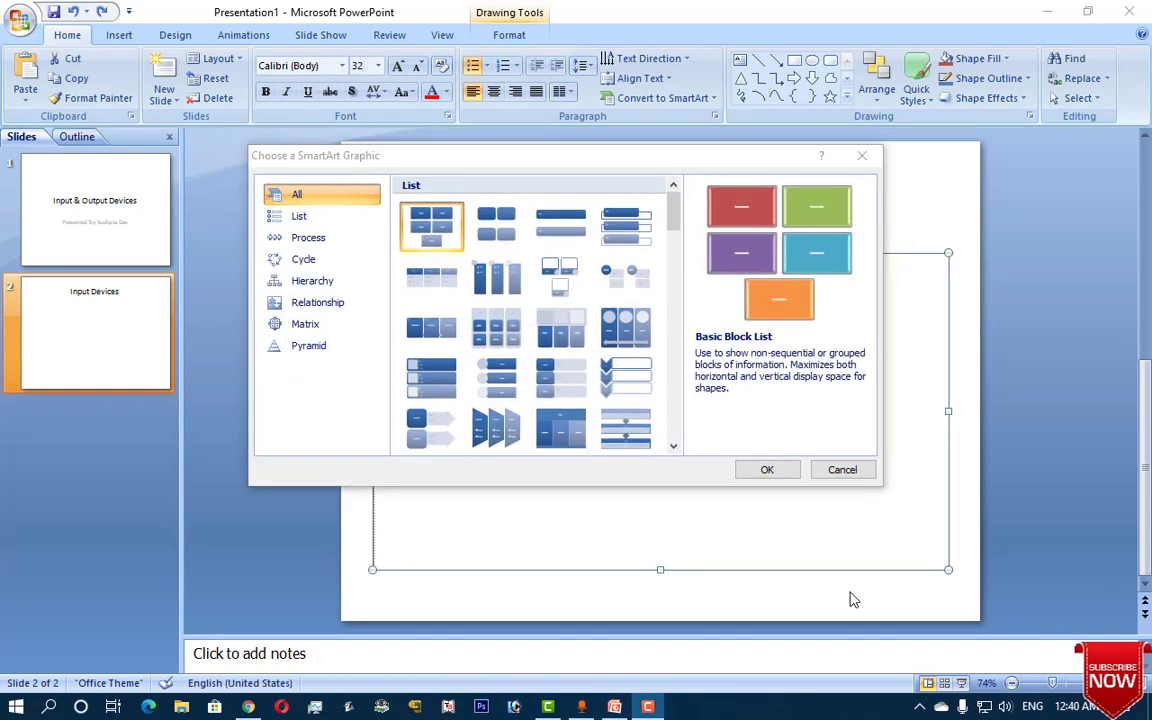
pyautogui.moveTo(521, 166); pyautogui.dragTo(580, 172)
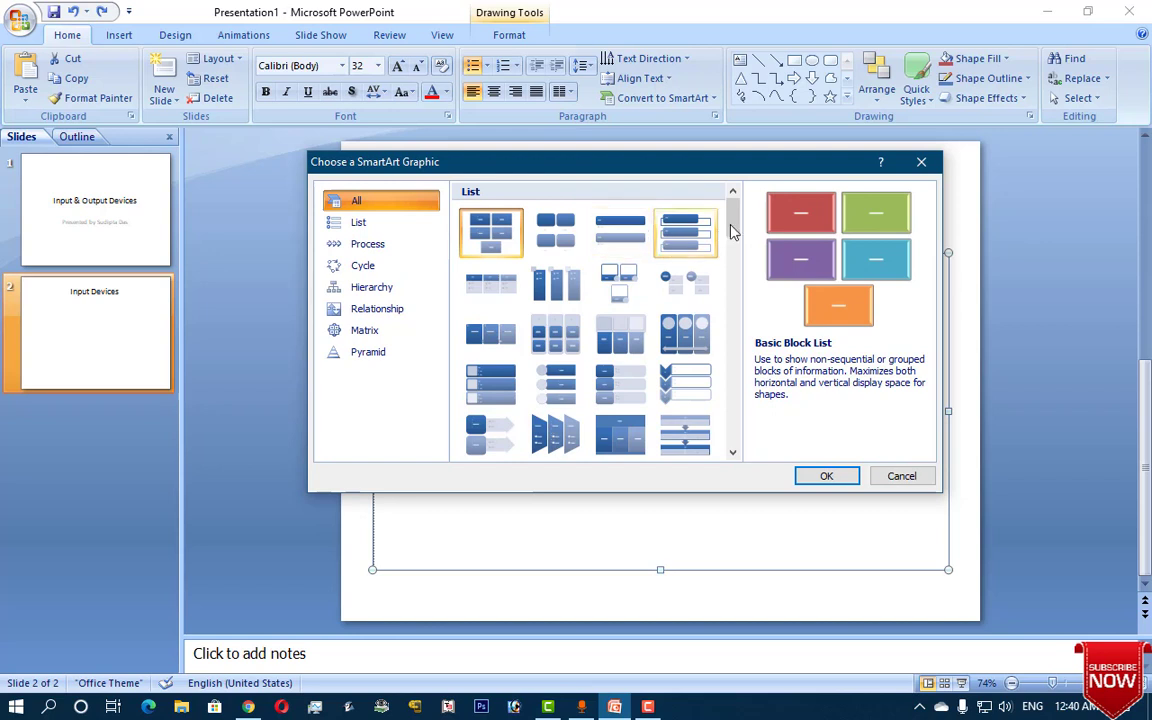
pyautogui.moveTo(733, 228); pyautogui.dragTo(736, 447)
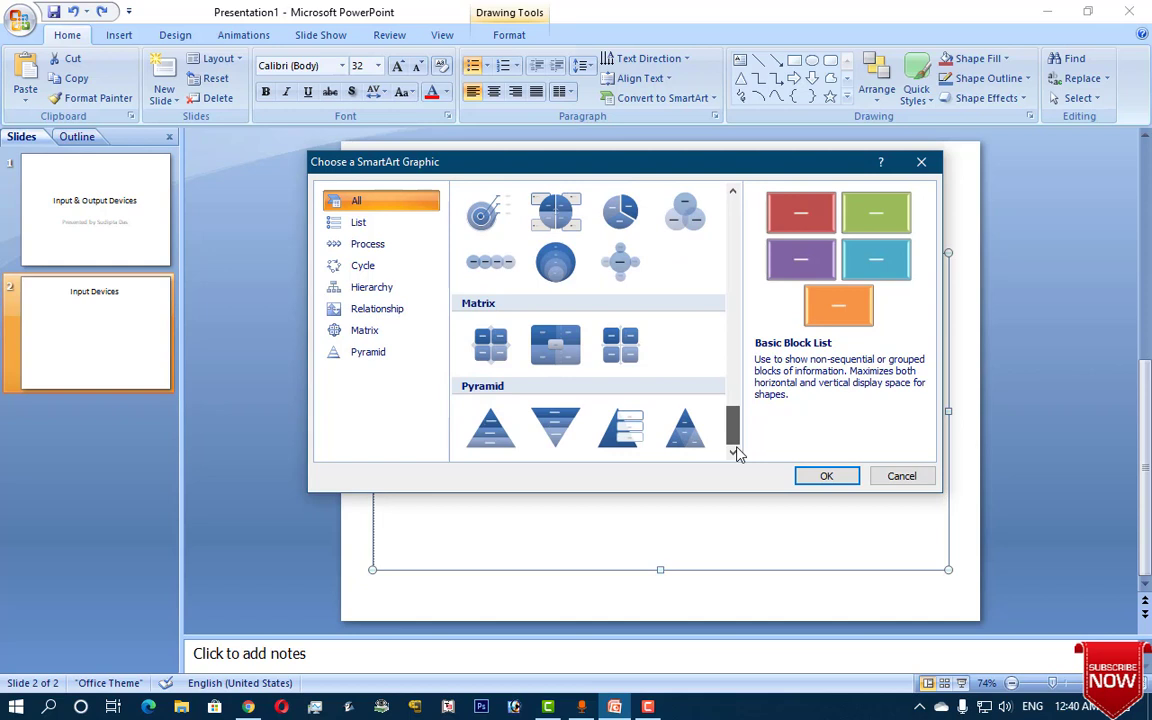
pyautogui.moveTo(736, 450)
pyautogui.mouseDown()
pyautogui.moveTo(734, 395)
pyautogui.moveTo(750, 360)
pyautogui.mouseUp()
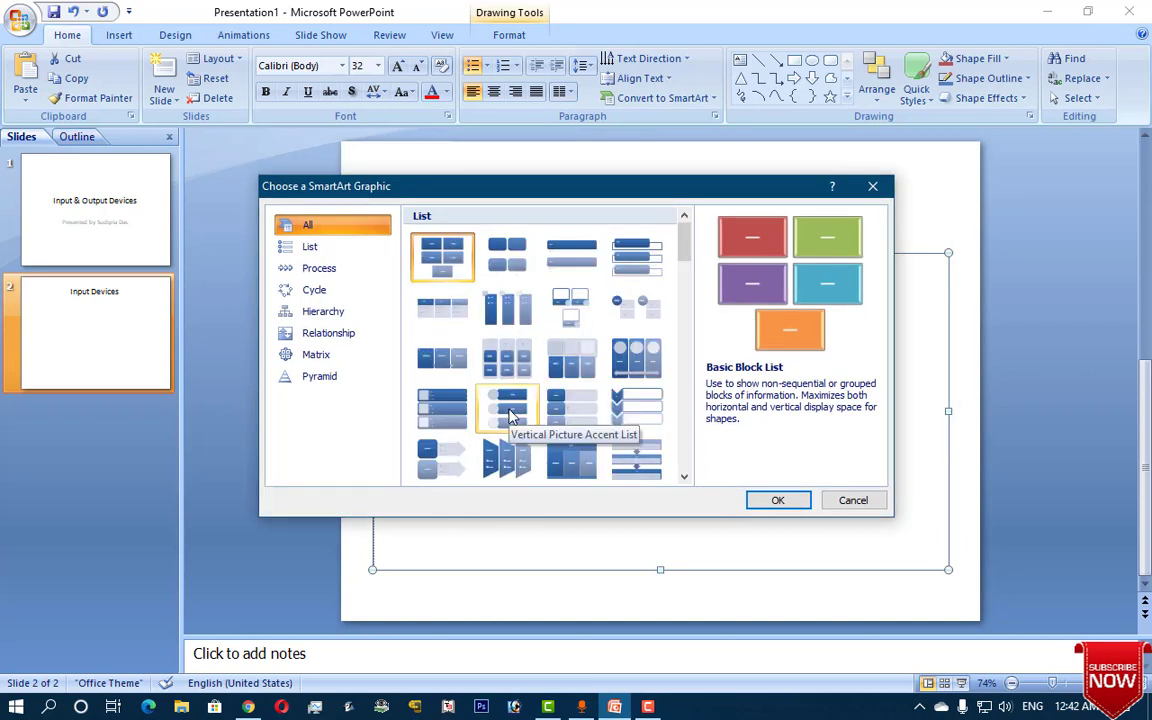
pyautogui.click(512, 415)
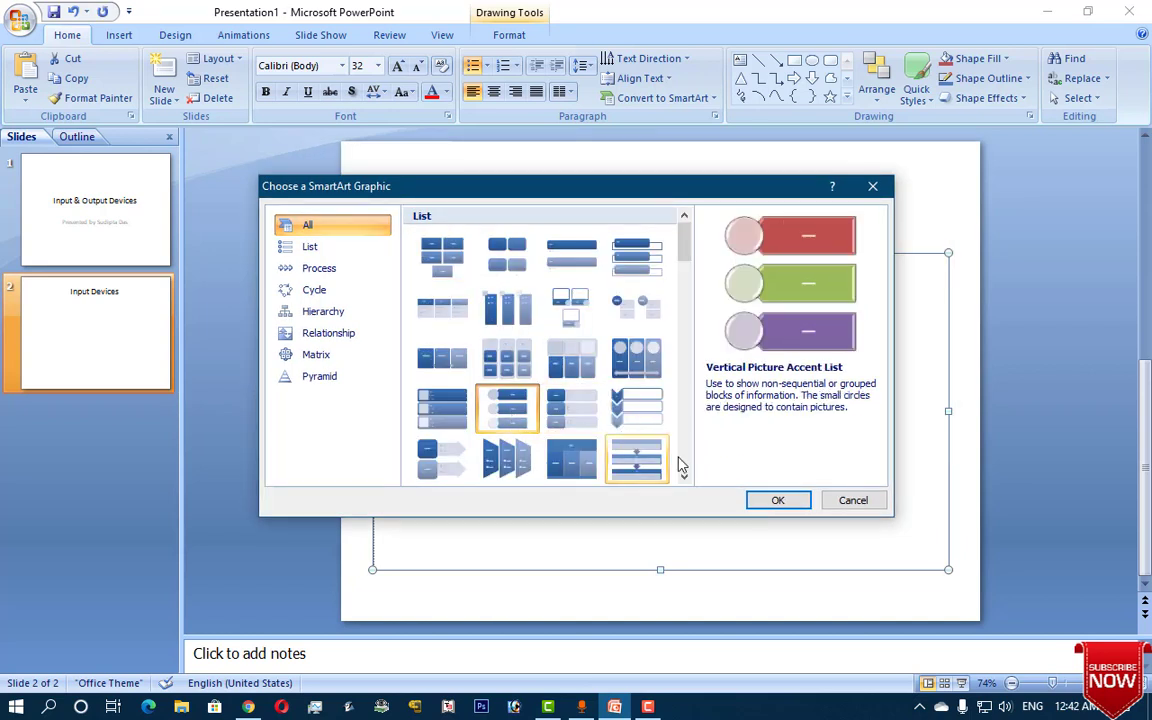
pyautogui.click(778, 500)
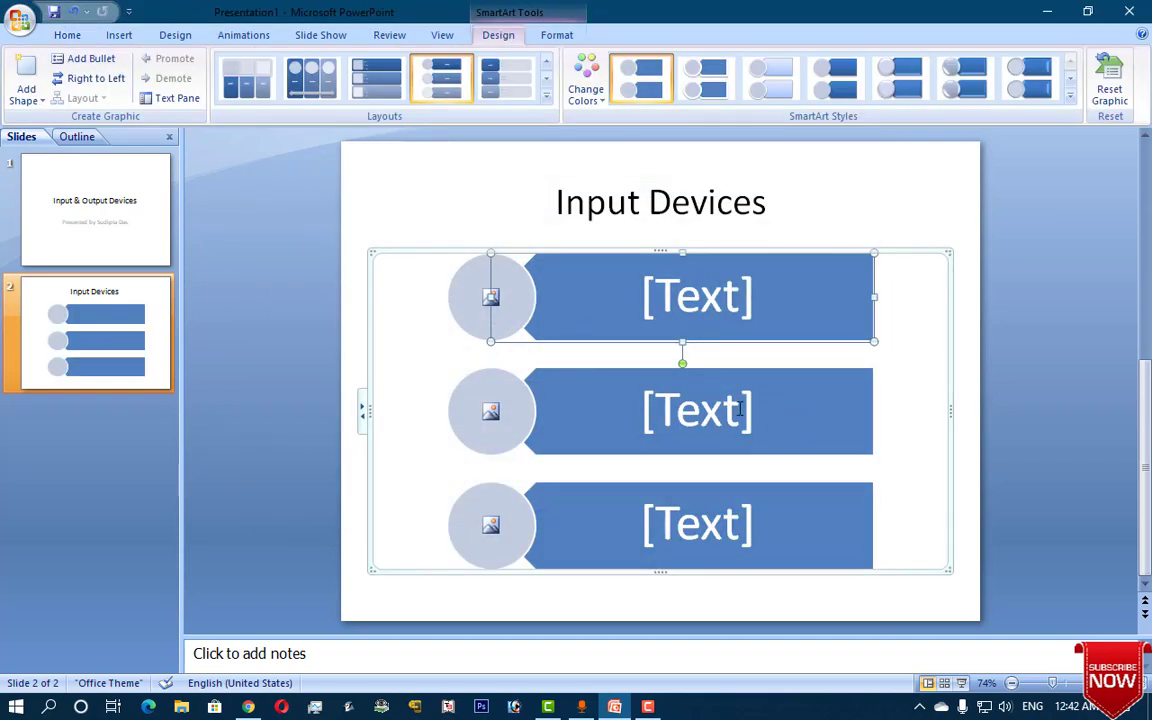
# - Fill the first picture circle with the black mouse photo and label that row 'Mouse'
pyautogui.click(527, 377)
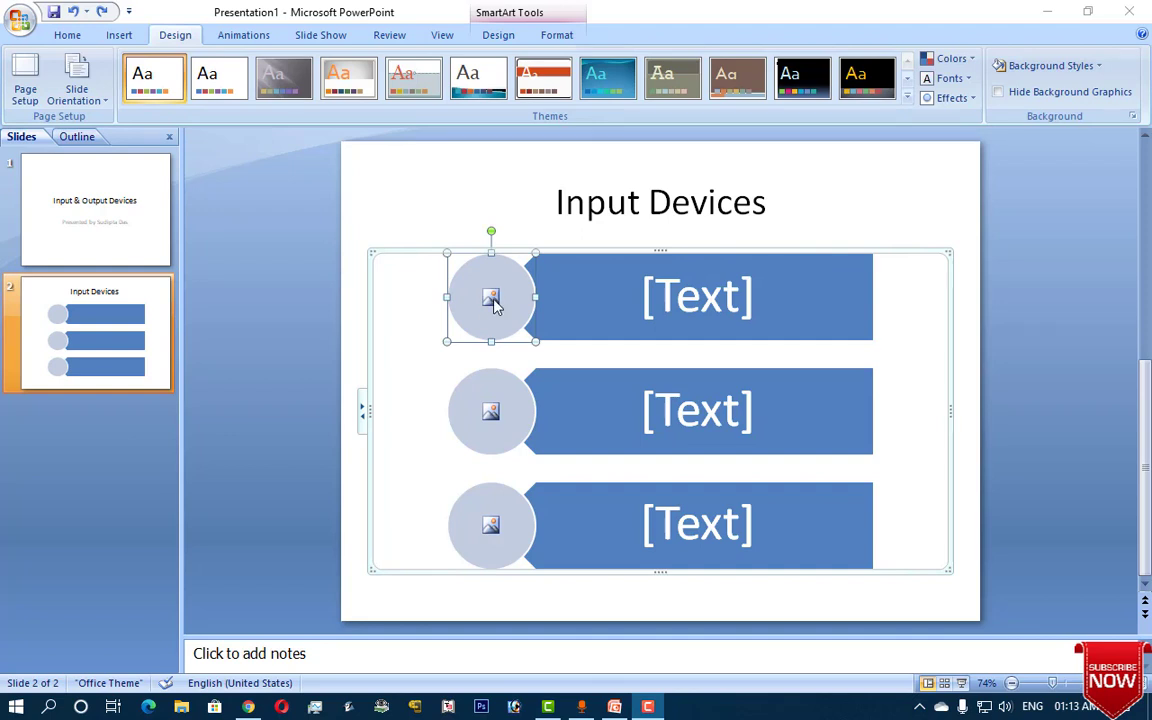
pyautogui.click(491, 299)
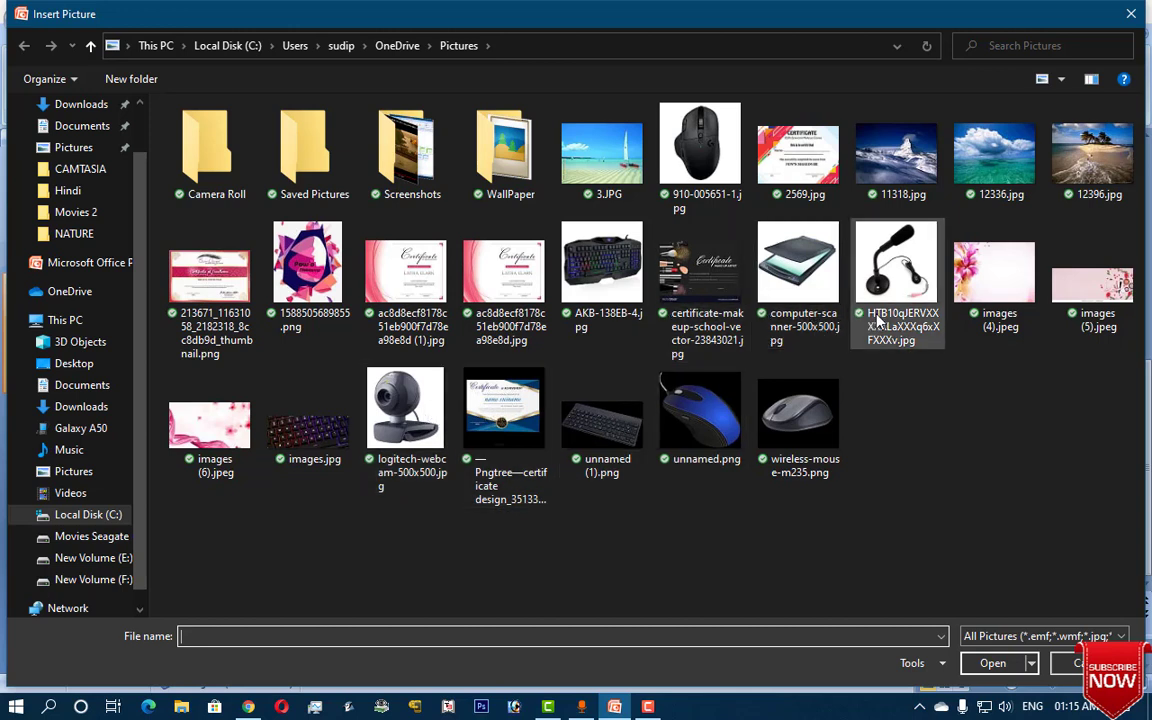
pyautogui.click(690, 165)
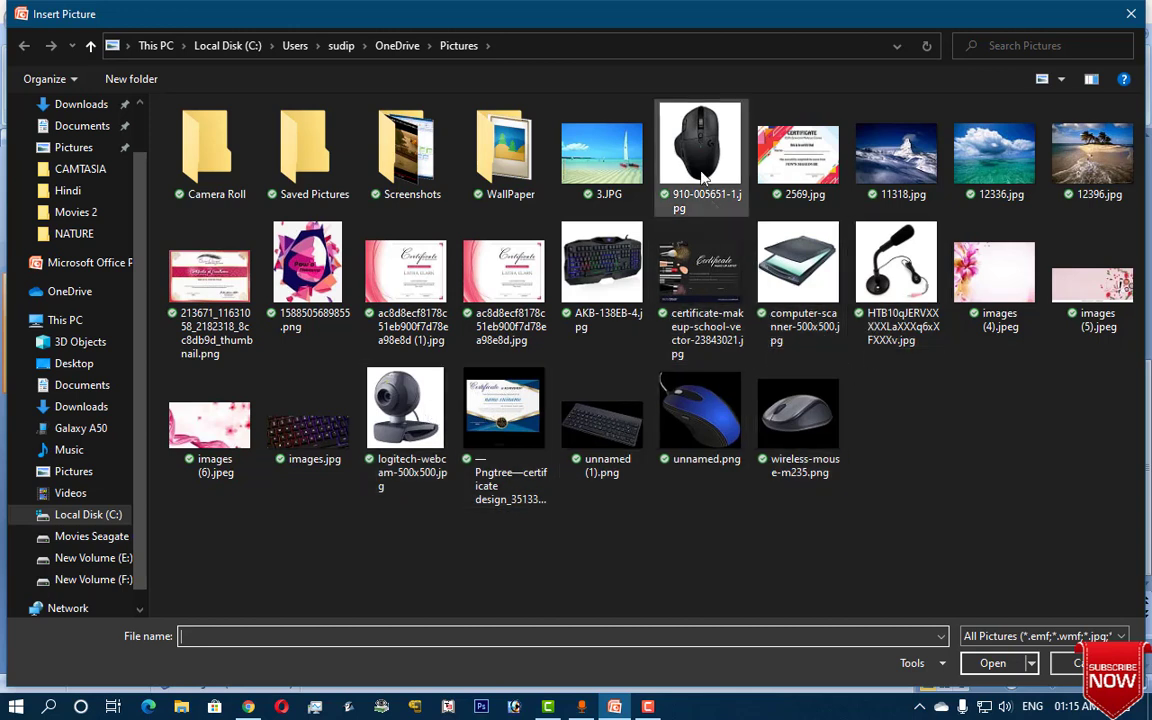
pyautogui.click(990, 662)
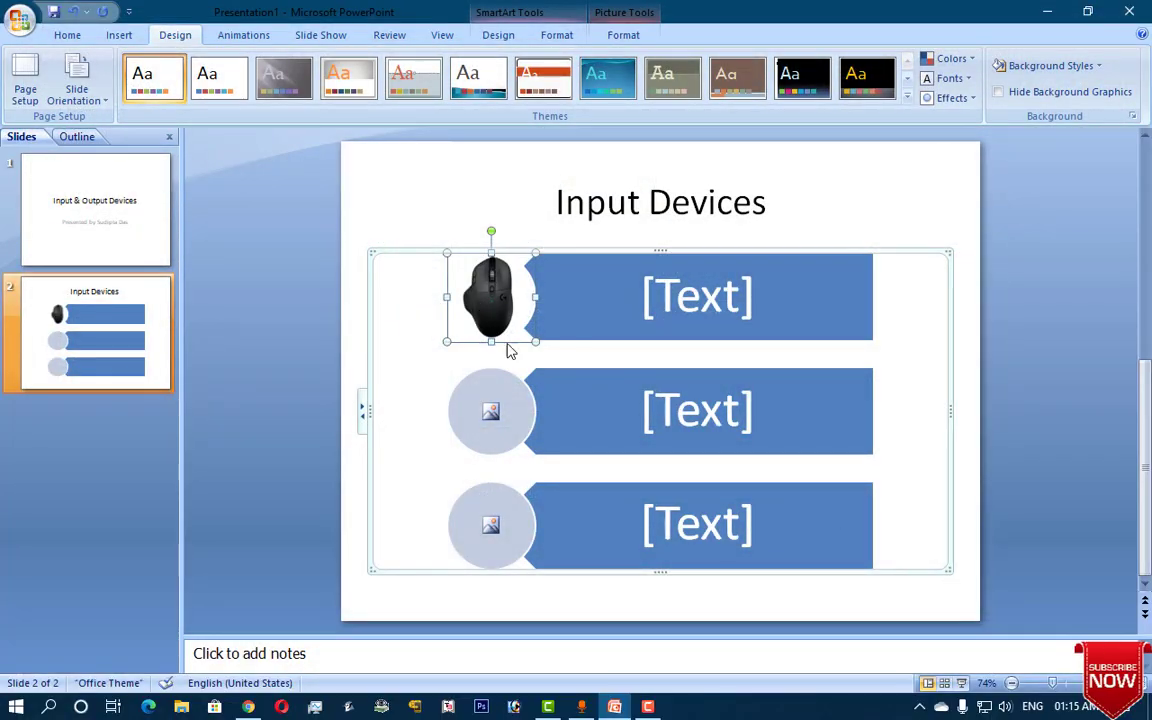
pyautogui.click(690, 298)
pyautogui.write('M')
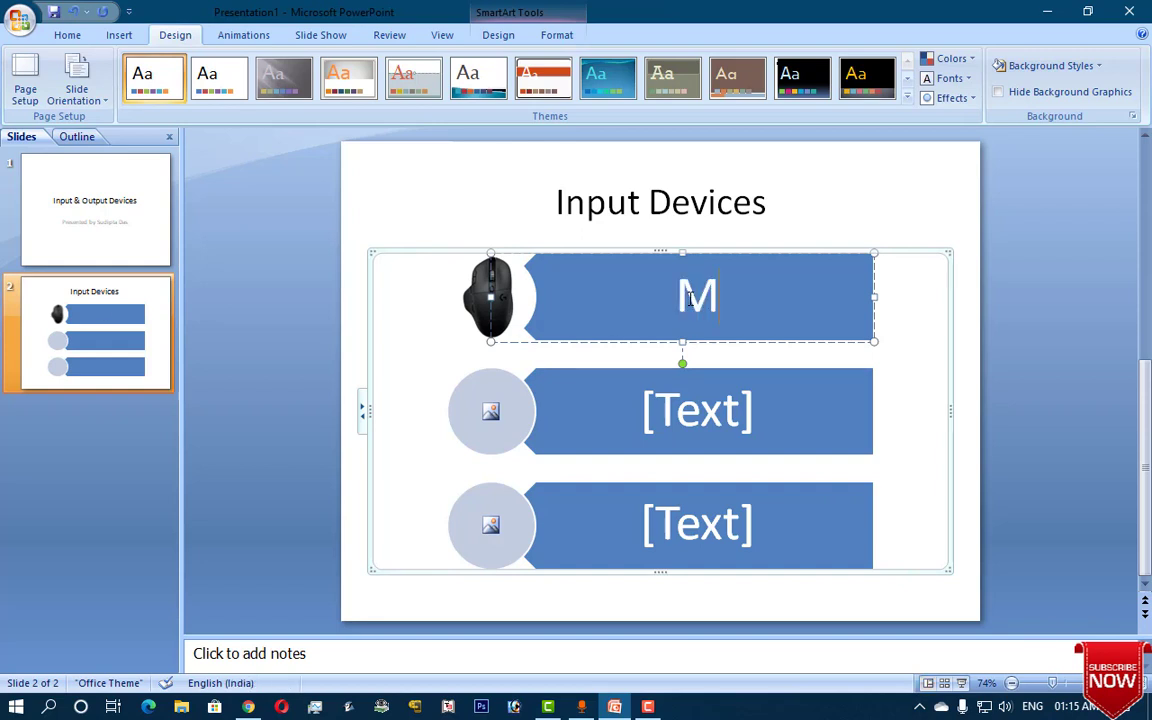
pyautogui.write('ouse')
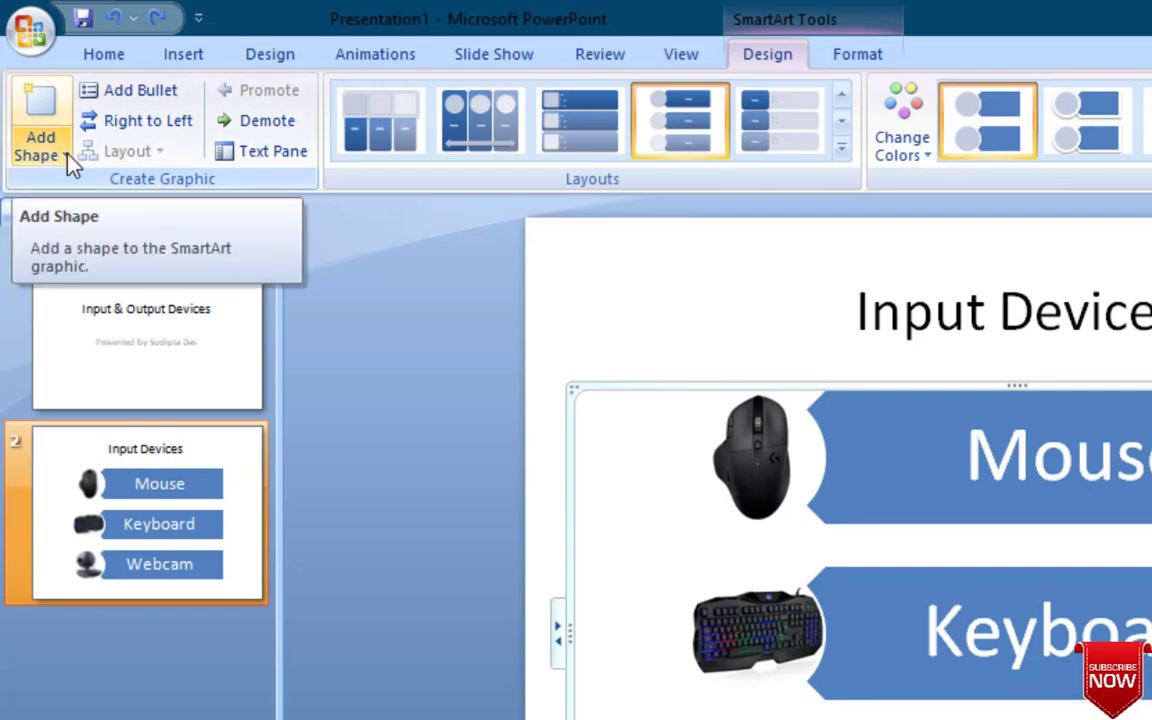
# - Add a fourth row to the SmartArt list after the last shape
pyautogui.click(54, 153)
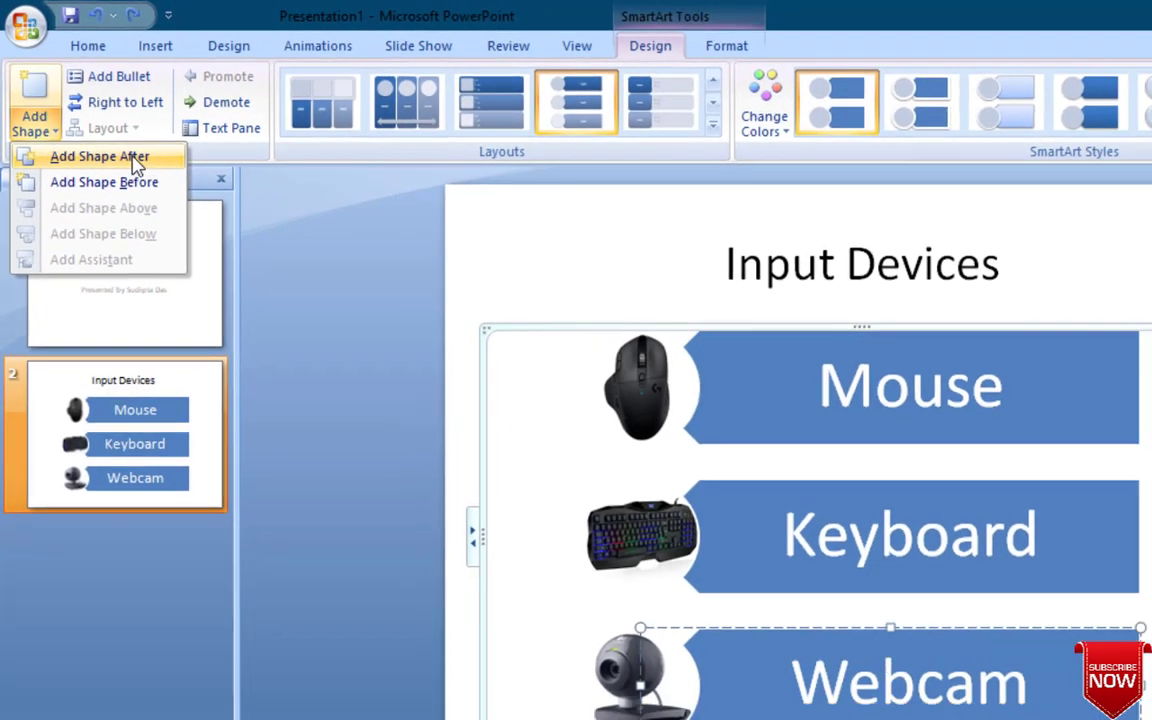
pyautogui.click(100, 121)
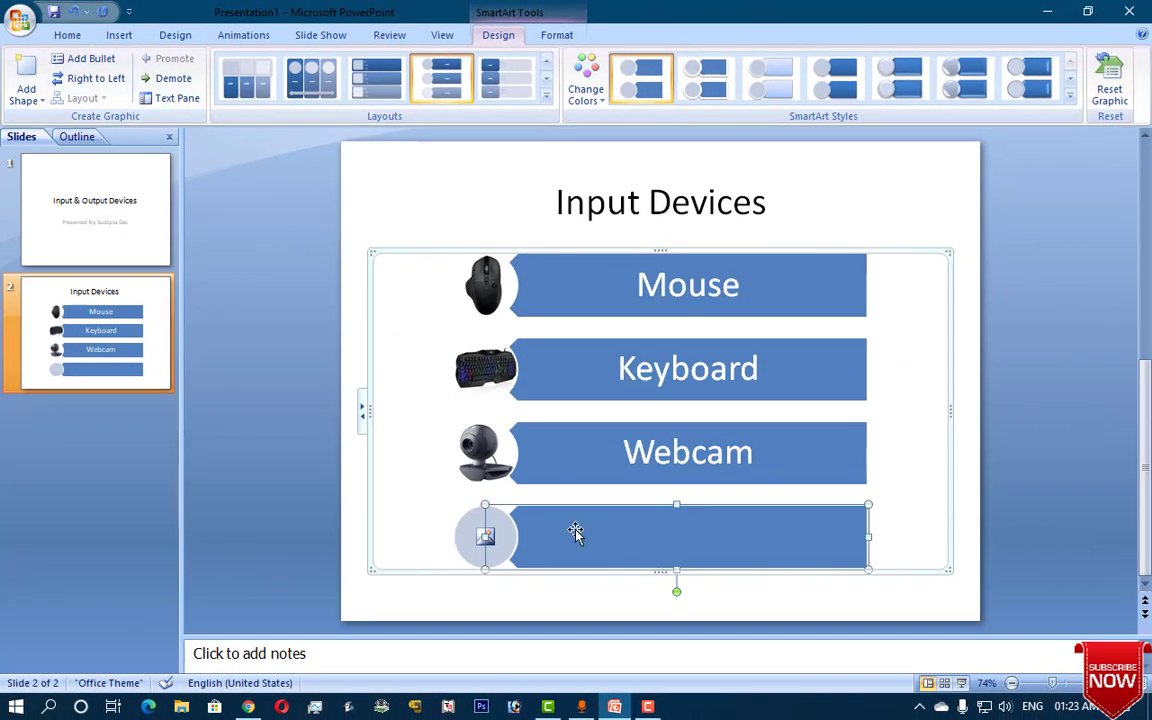
pyautogui.click(32, 75)
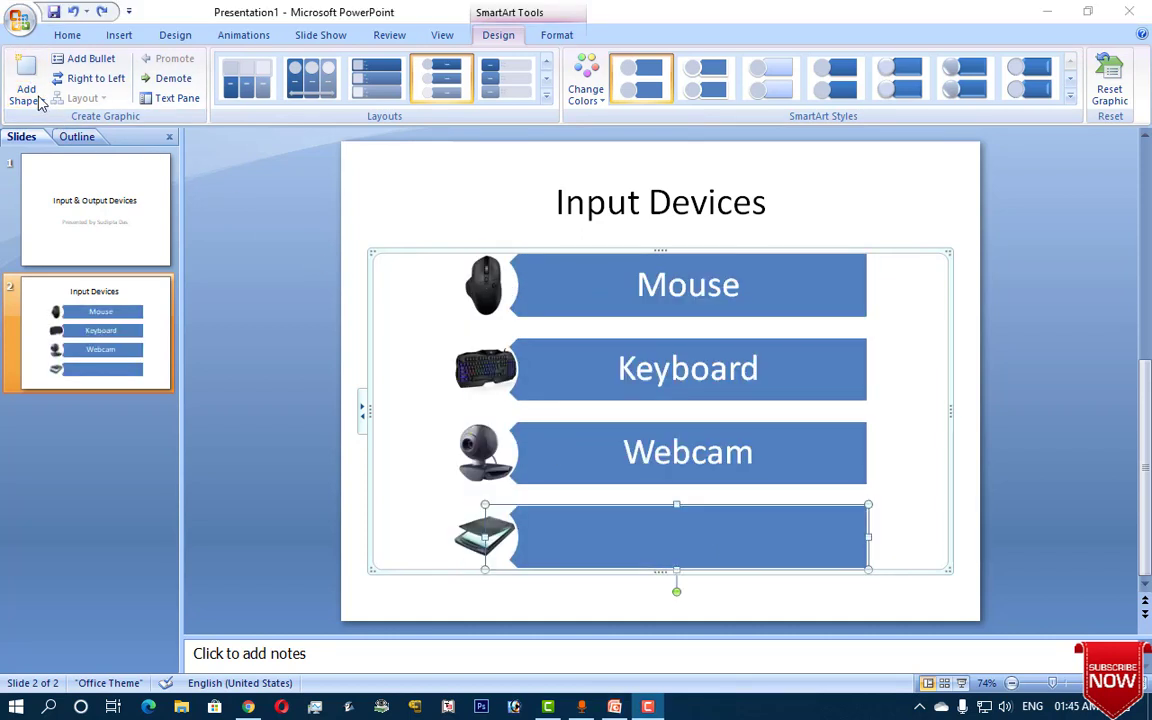
# - Type a label into the fourth row, deleting the mistyped characters with Backspace
pyautogui.rightClick(695, 539)
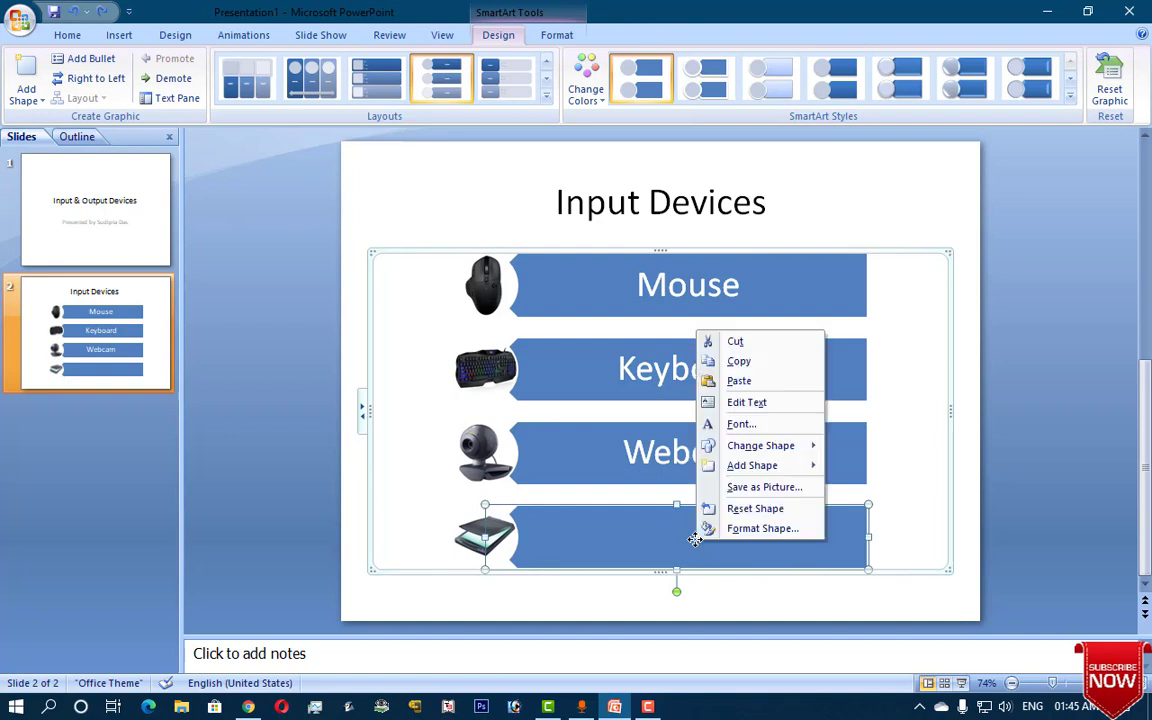
pyautogui.click(760, 403)
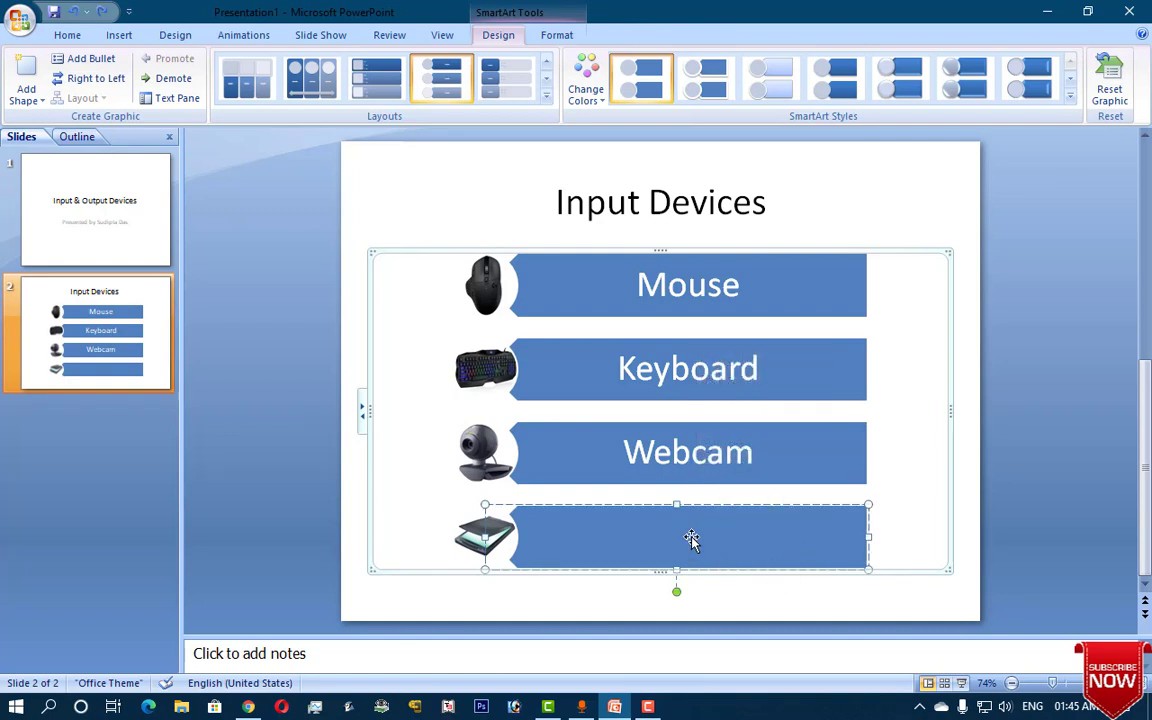
pyautogui.click(1032, 533)
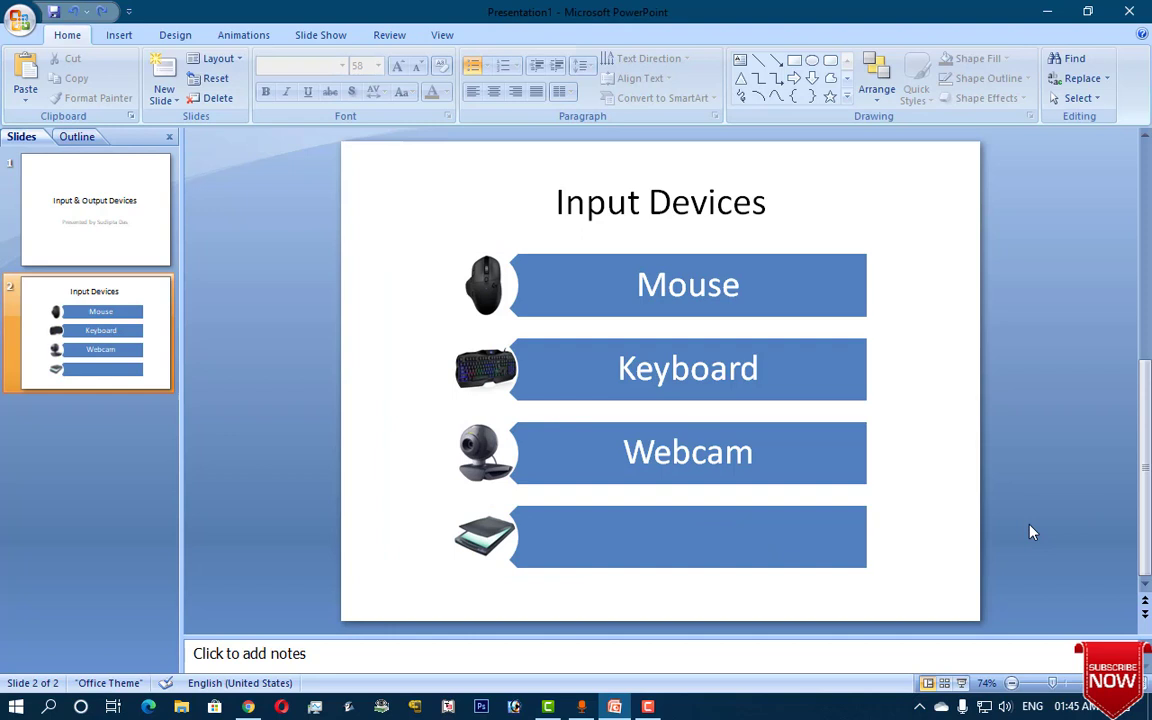
pyautogui.click(784, 545)
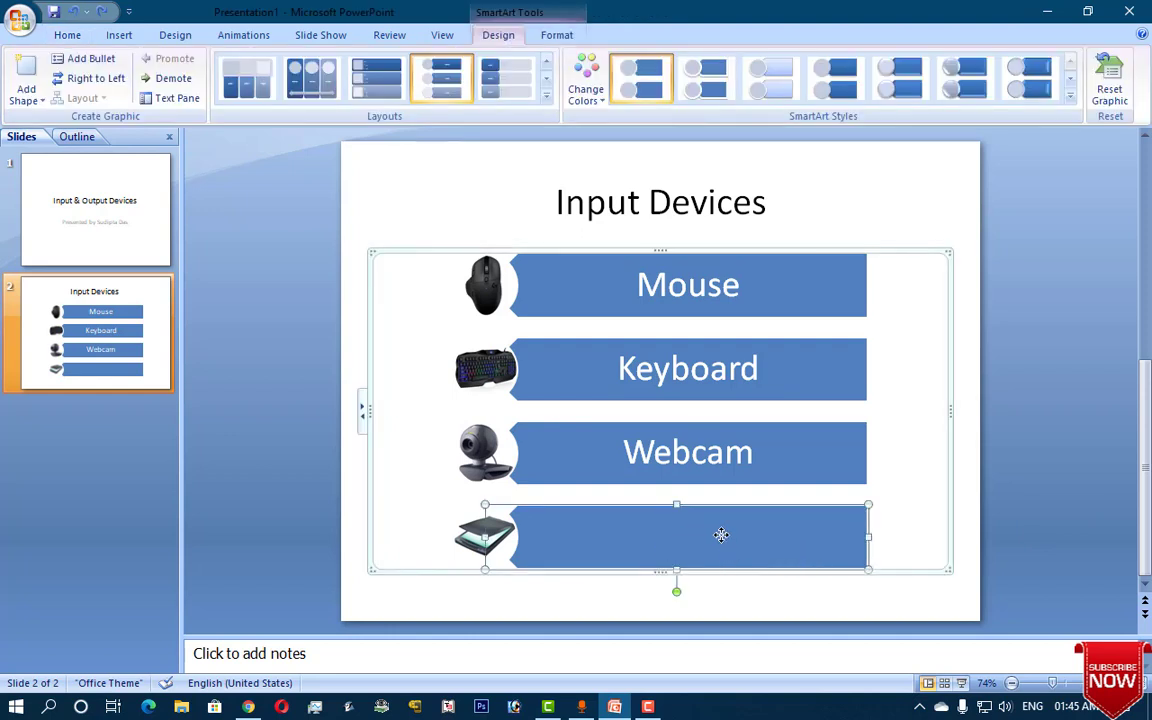
pyautogui.write('ty')
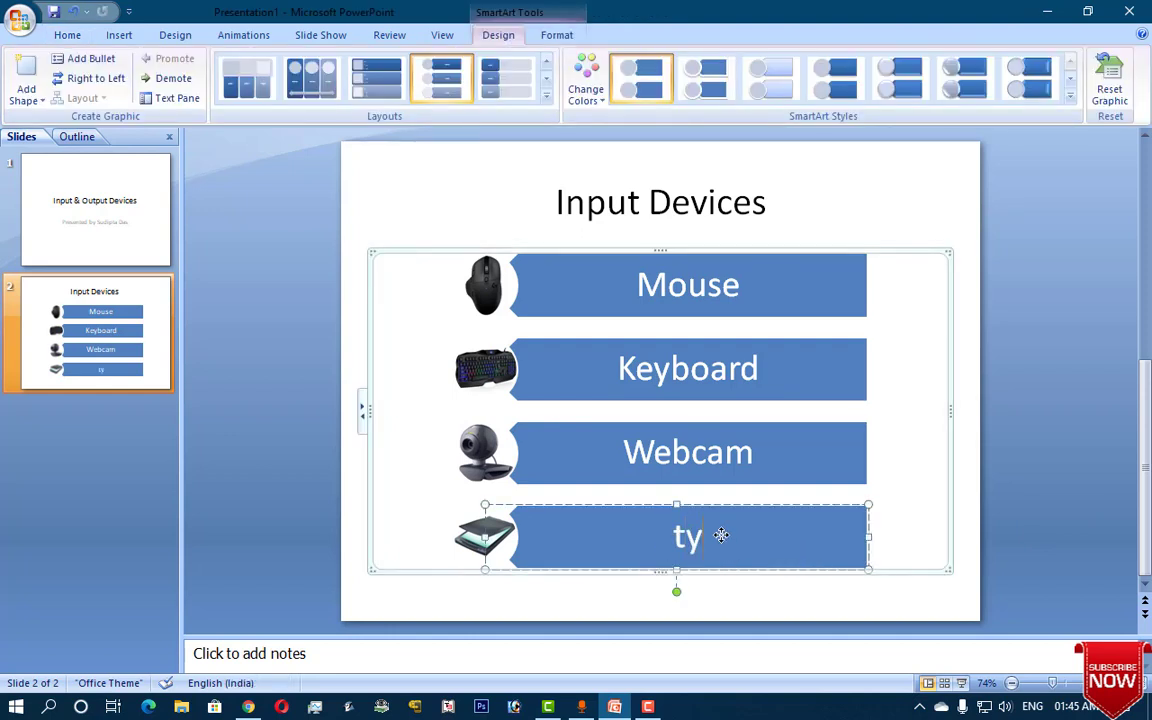
pyautogui.write('ping')
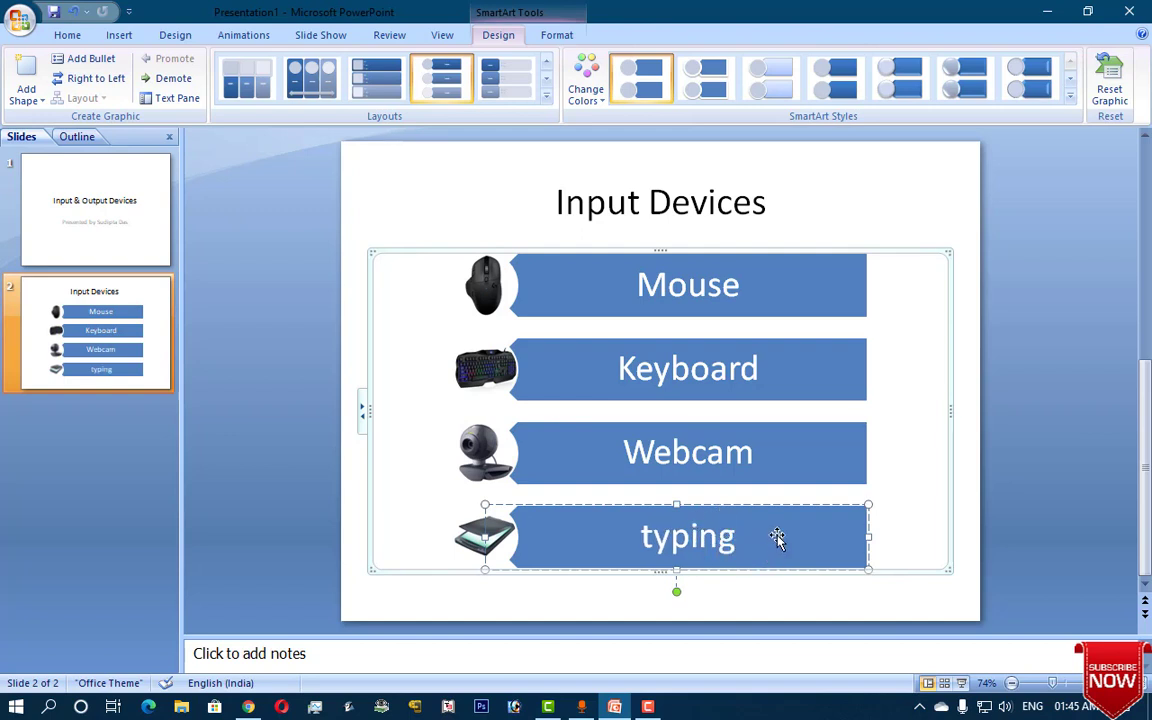
pyautogui.press('BackSpace')
pyautogui.press('BackSpace')
pyautogui.press('BackSpace')
pyautogui.press('BackSpace')
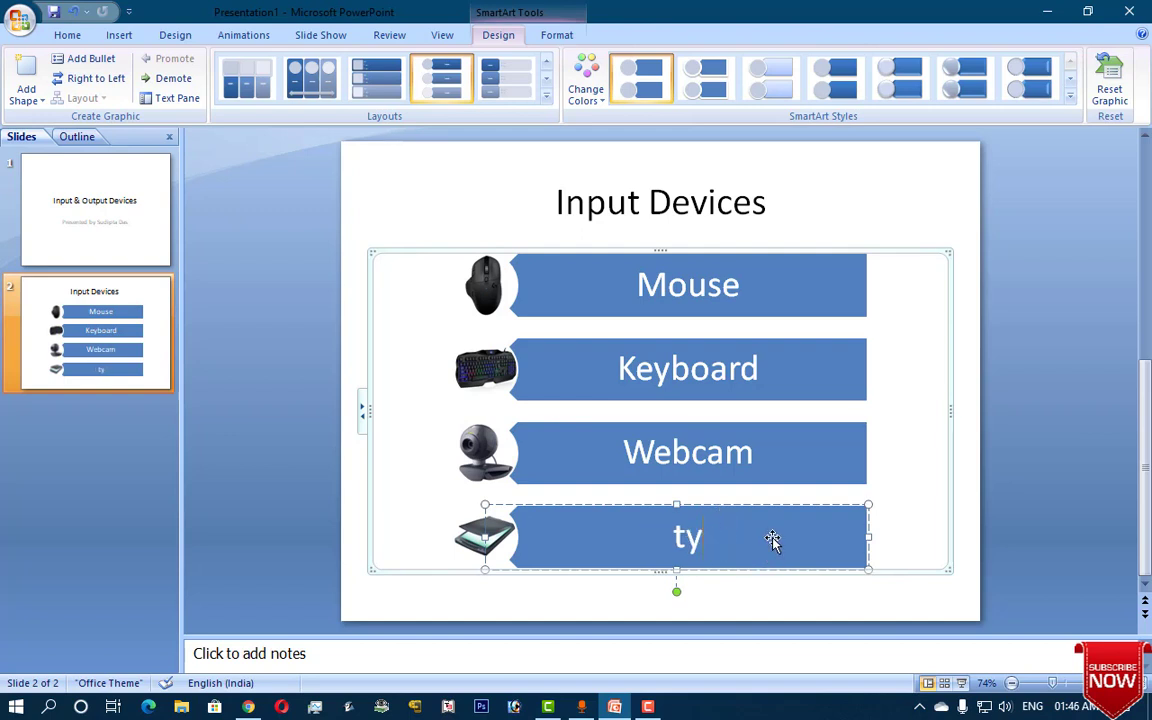
pyautogui.press('BackSpace')
pyautogui.press('BackSpace')
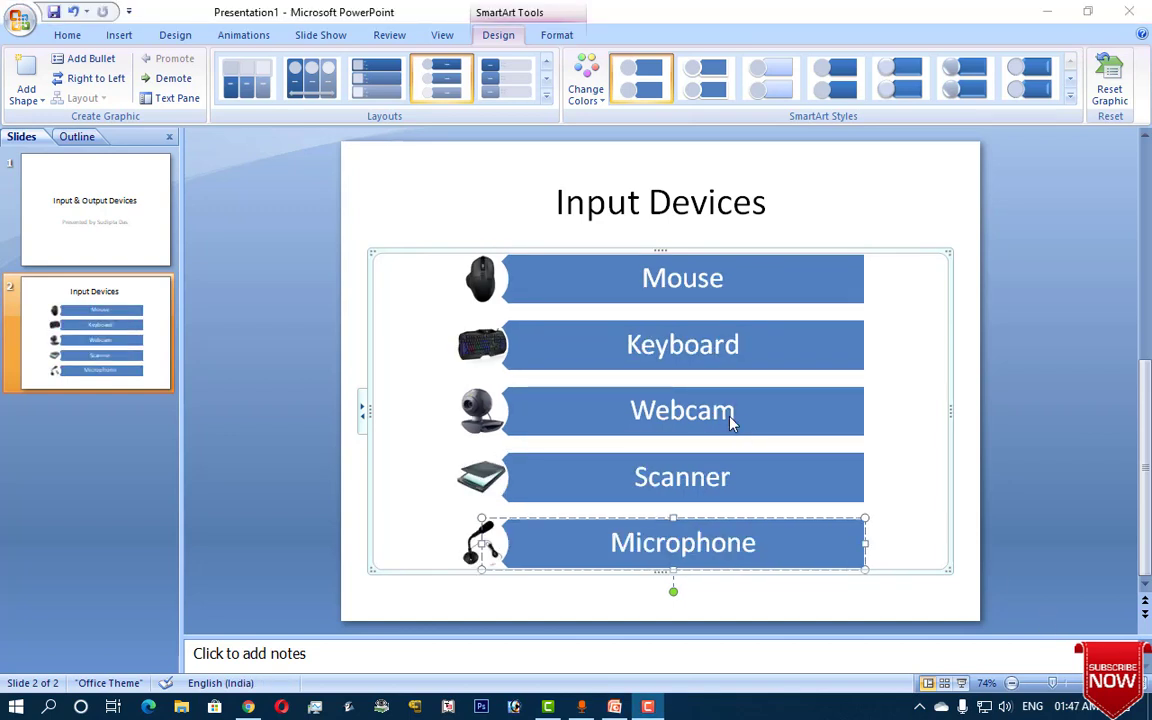
# - Add a third Title and Content slide and start inserting a table into its content area
pyautogui.click(67, 35)
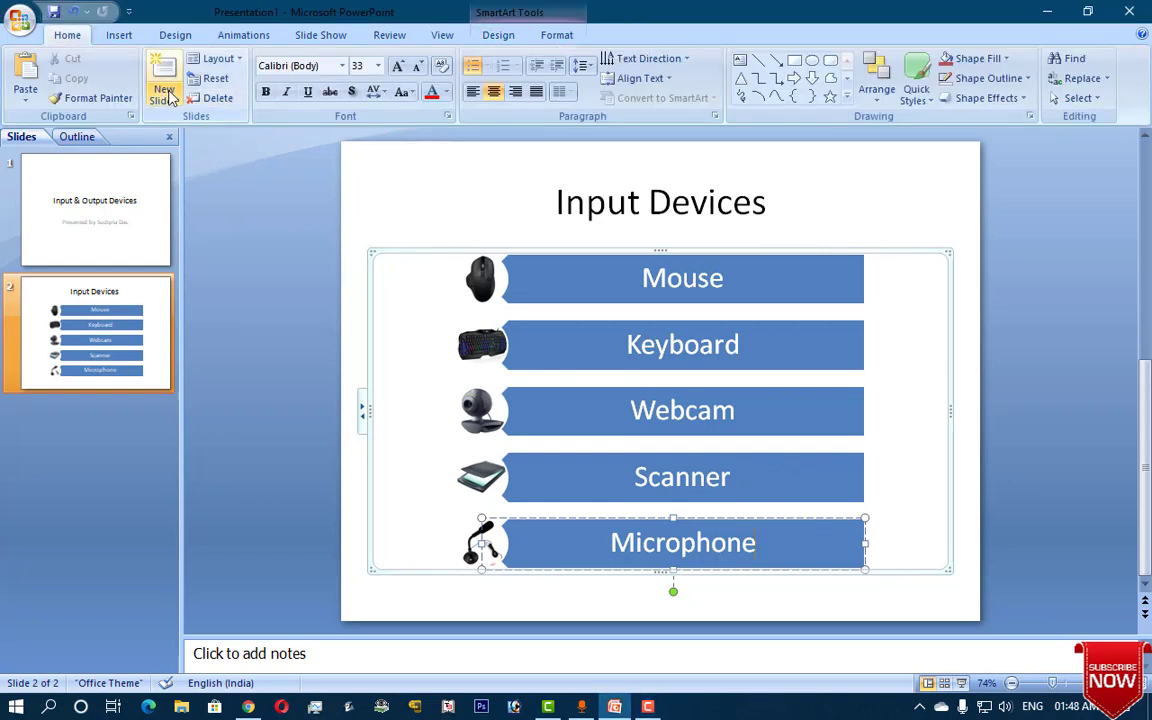
pyautogui.click(163, 95)
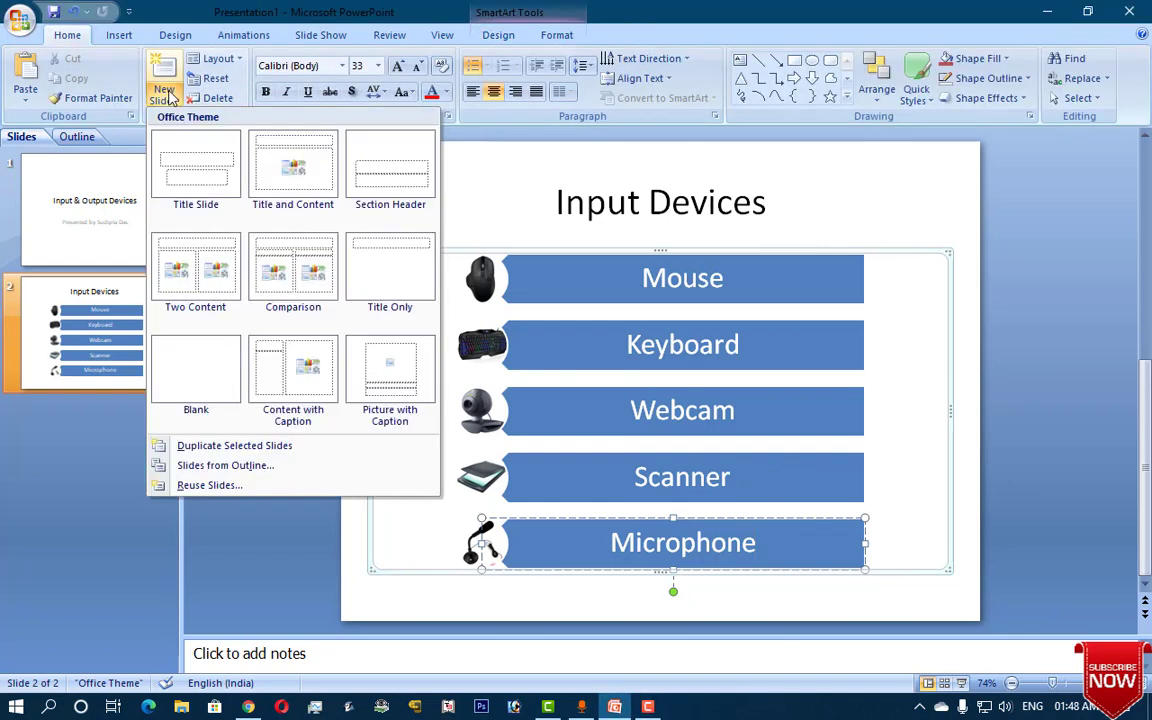
pyautogui.click(277, 183)
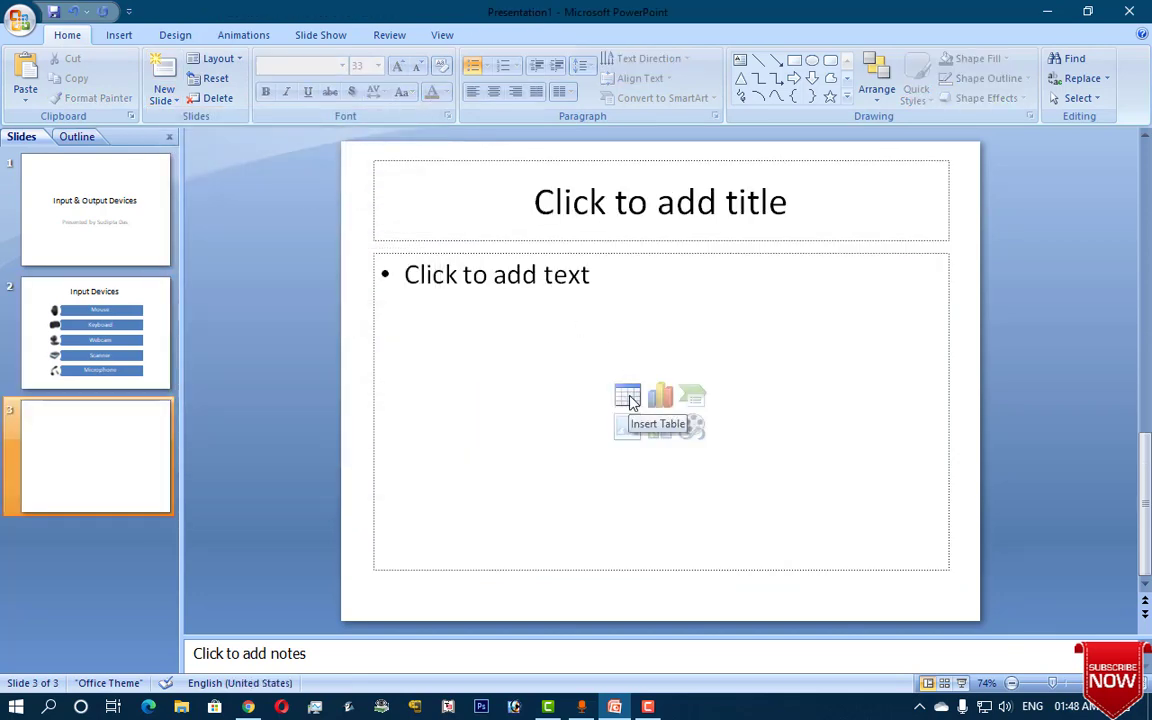
pyautogui.click(628, 398)
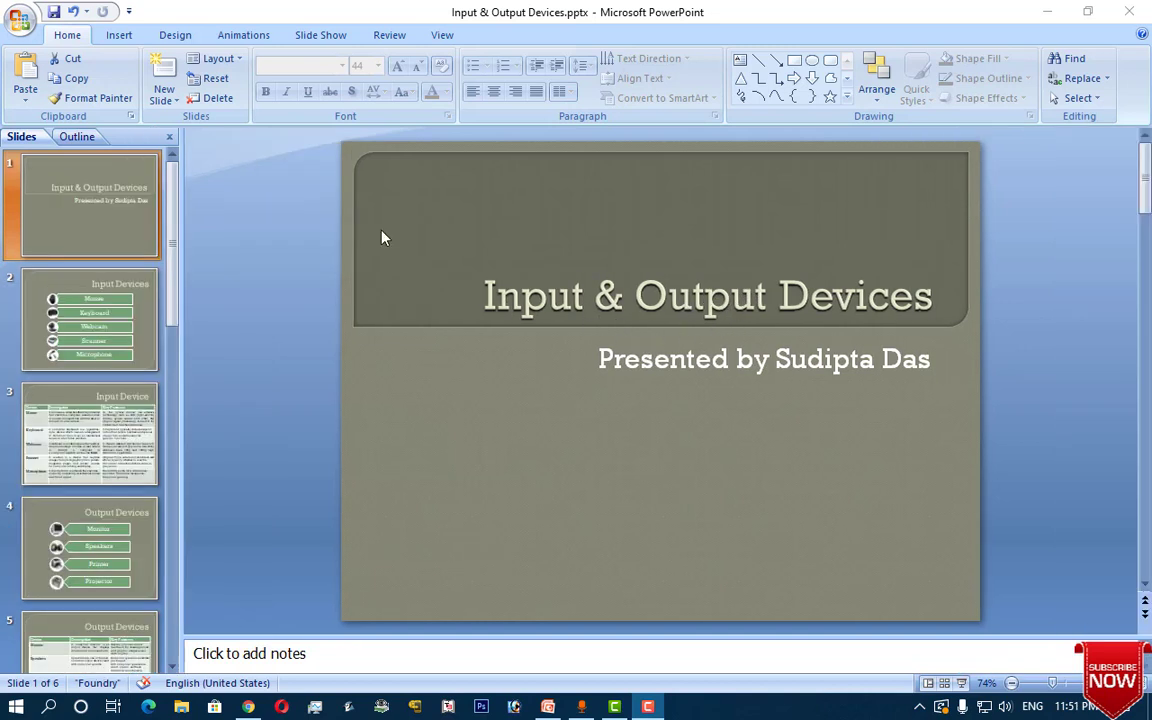
# - Give the slide 1 title a Fade entrance effect through Custom Animation
pyautogui.click(256, 38)
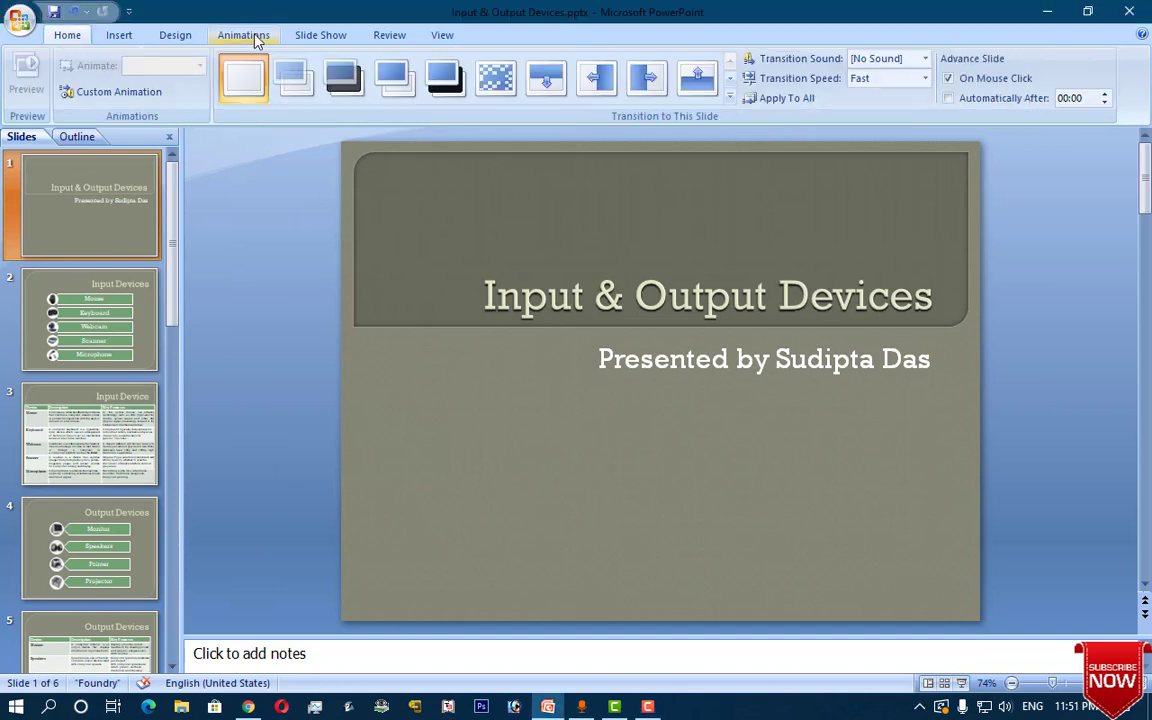
pyautogui.click(120, 92)
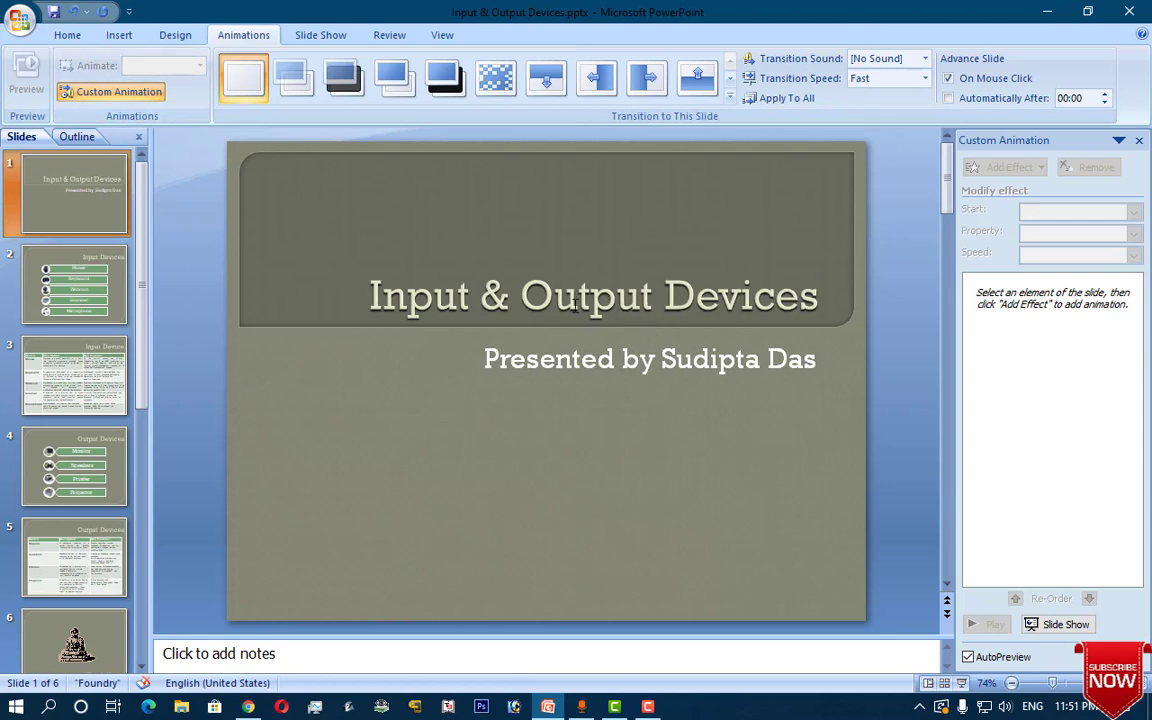
pyautogui.click(633, 299)
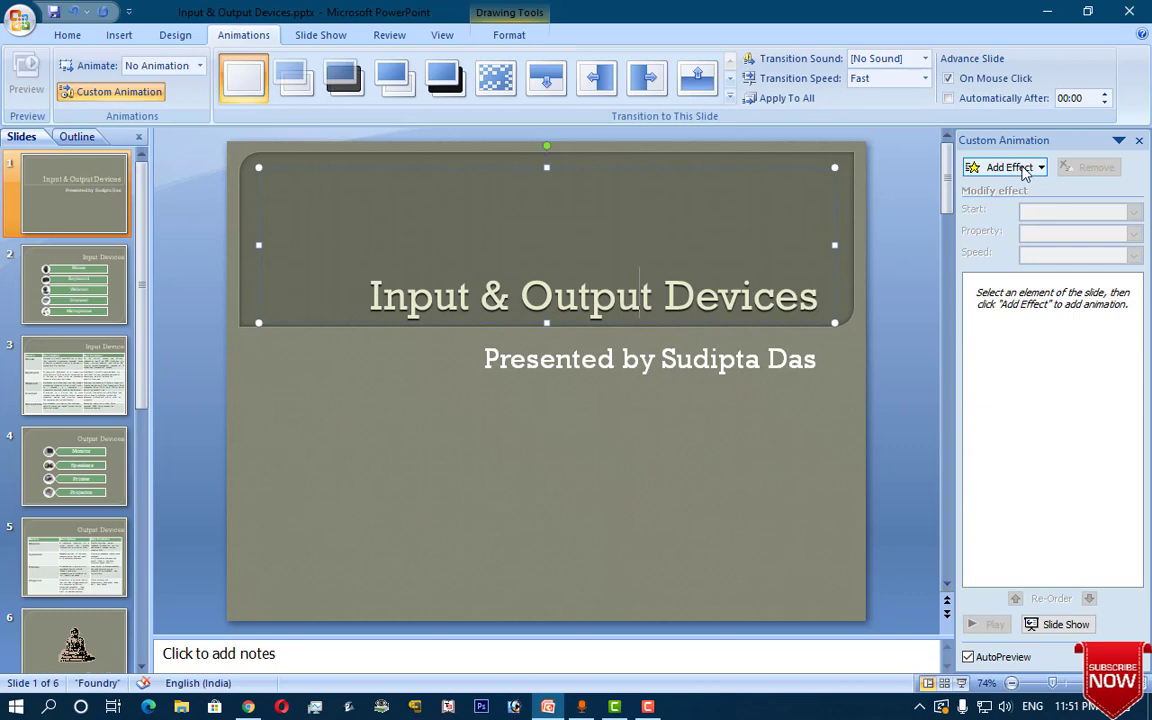
pyautogui.click(1024, 170)
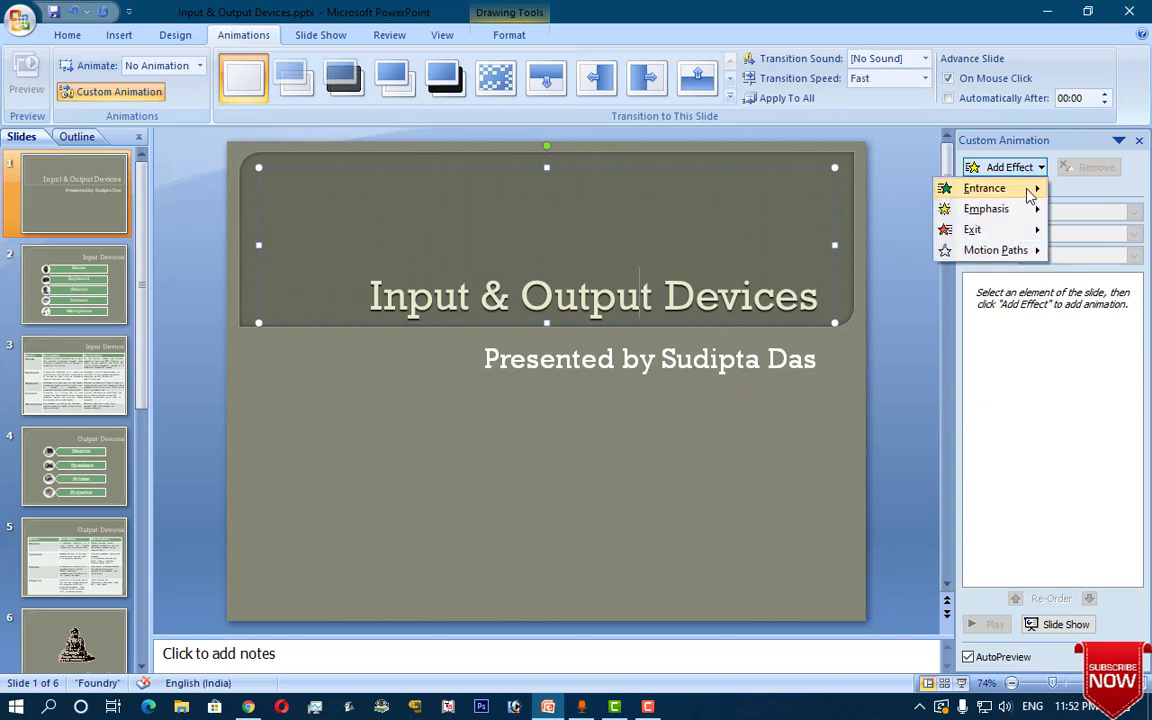
pyautogui.moveTo(985, 188)
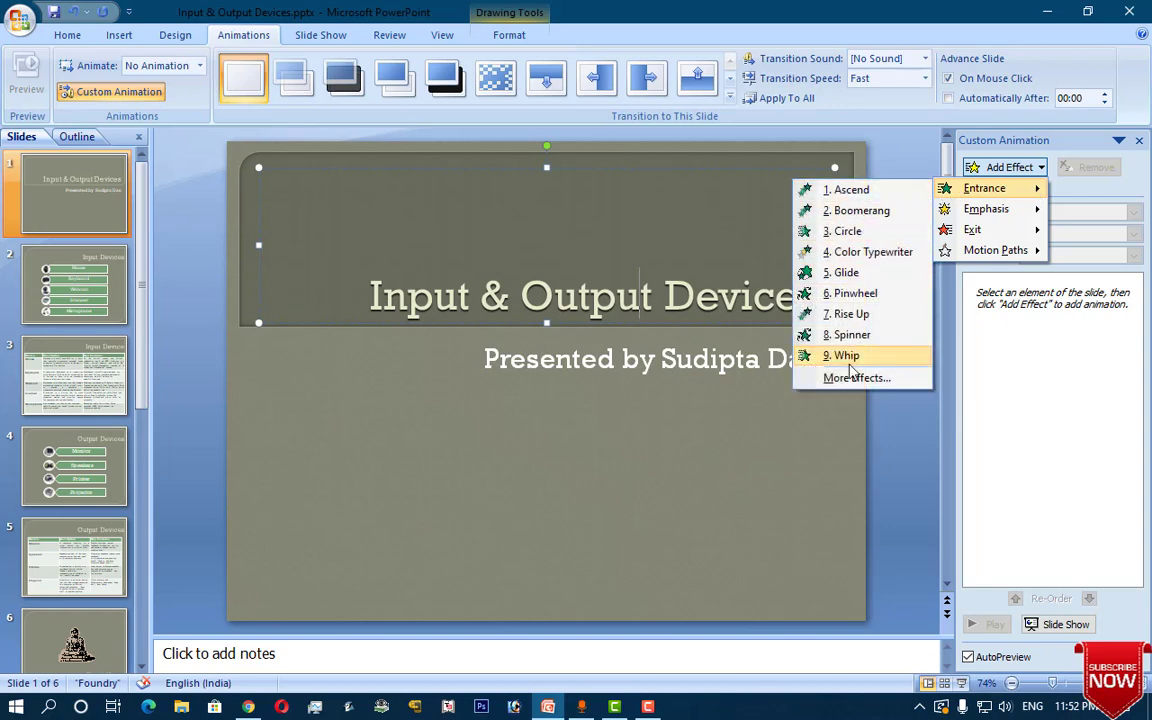
pyautogui.click(856, 377)
pyautogui.moveTo(585, 150); pyautogui.dragTo(985, 160)
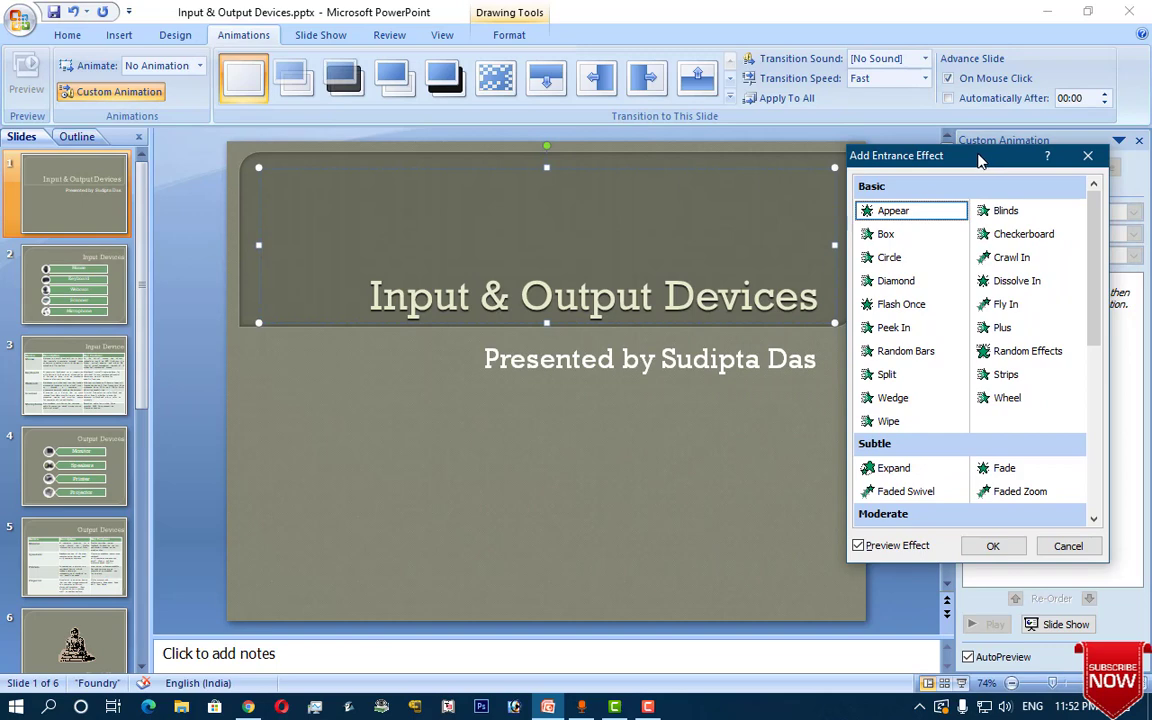
pyautogui.scroll(-2, 1010, 400)
pyautogui.click(1005, 375)
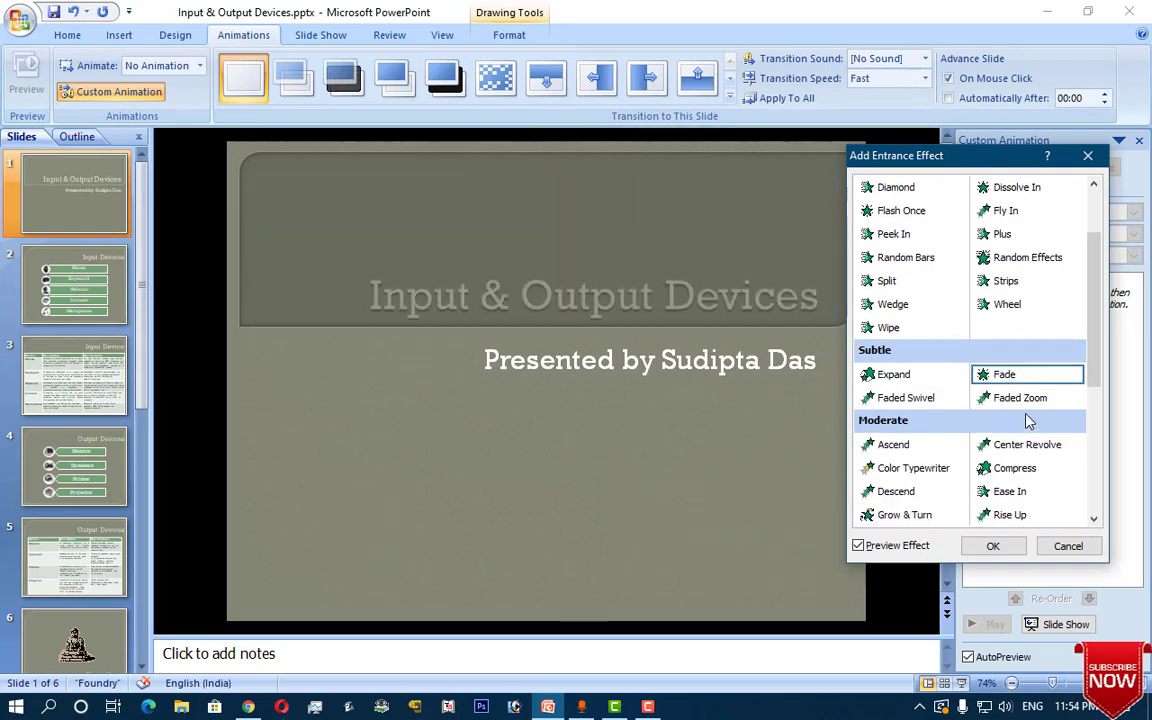
pyautogui.click(992, 545)
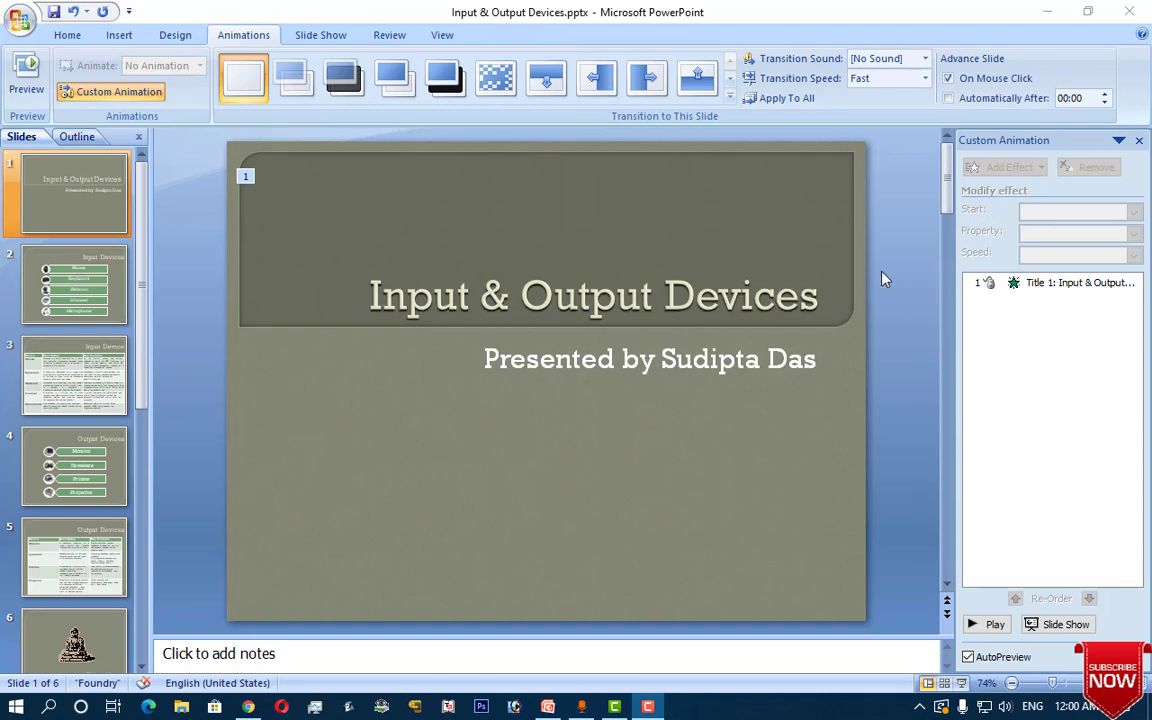
# - Reselect the title and open the Add Effect list, closing it without adding anything
pyautogui.doubleClick(720, 305)
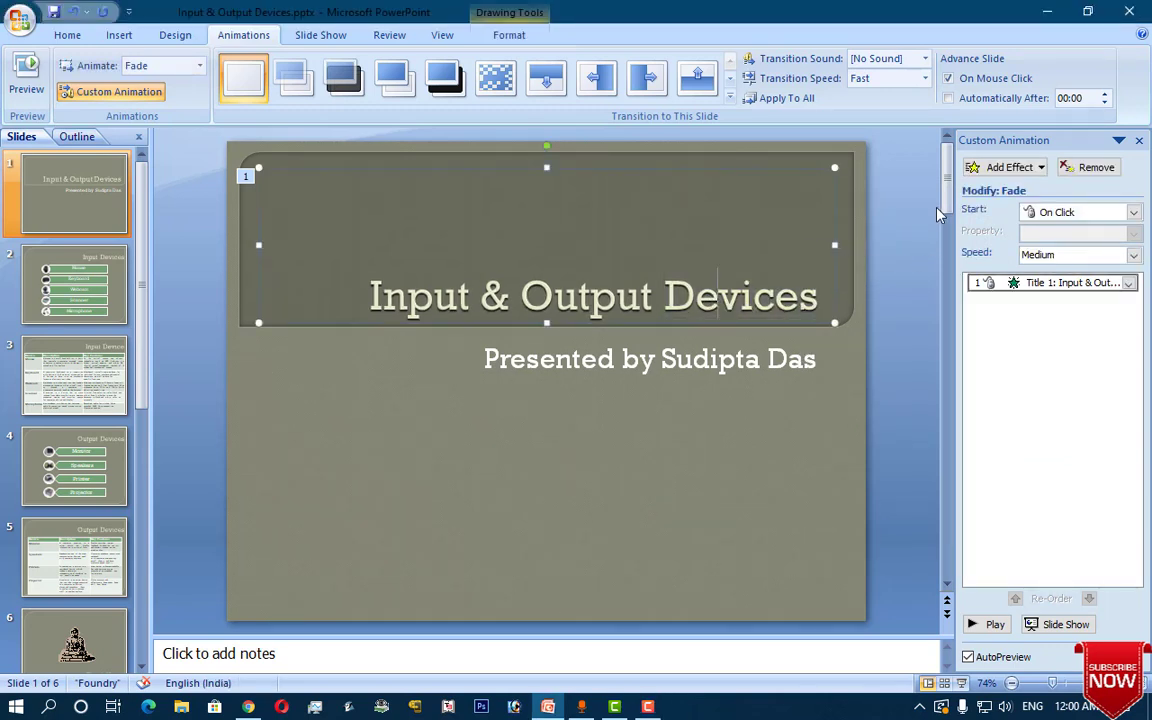
pyautogui.click(1008, 167)
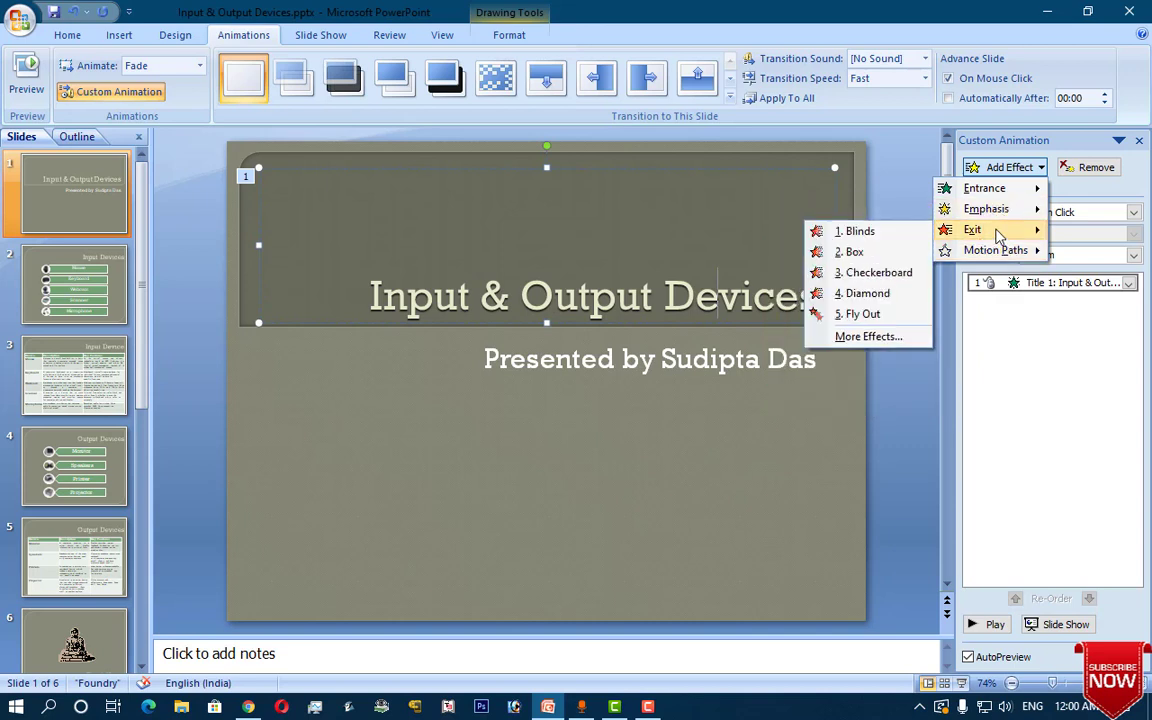
pyautogui.moveTo(985, 188)
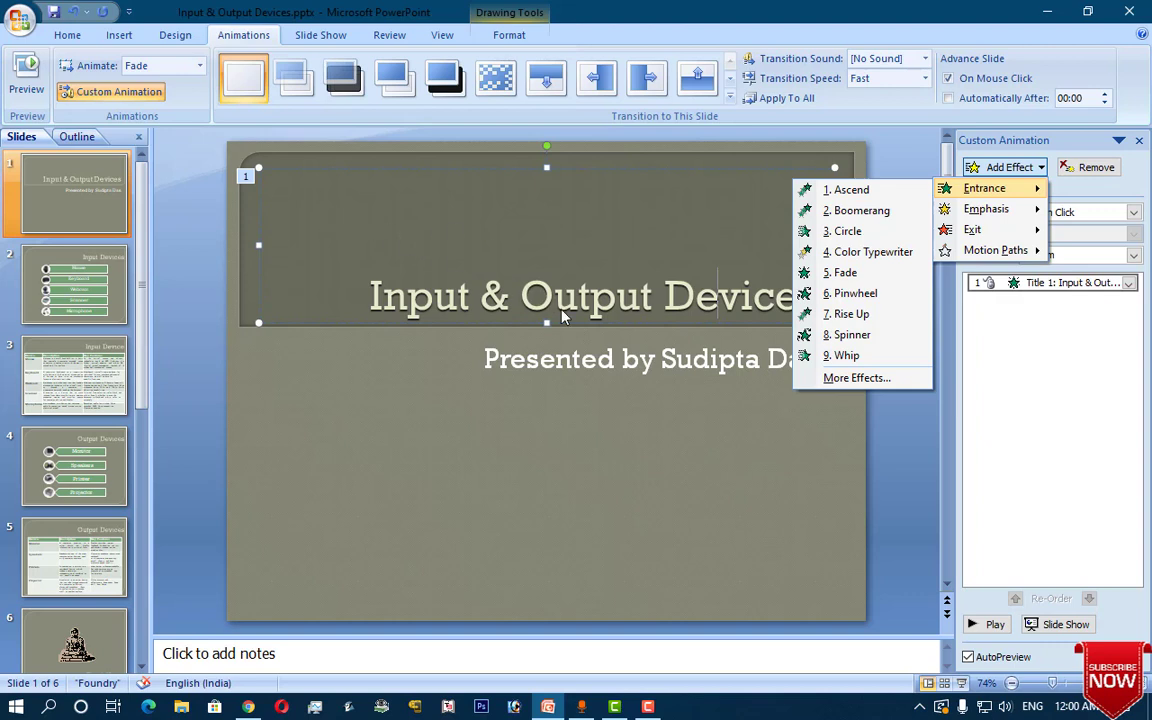
pyautogui.click(595, 290)
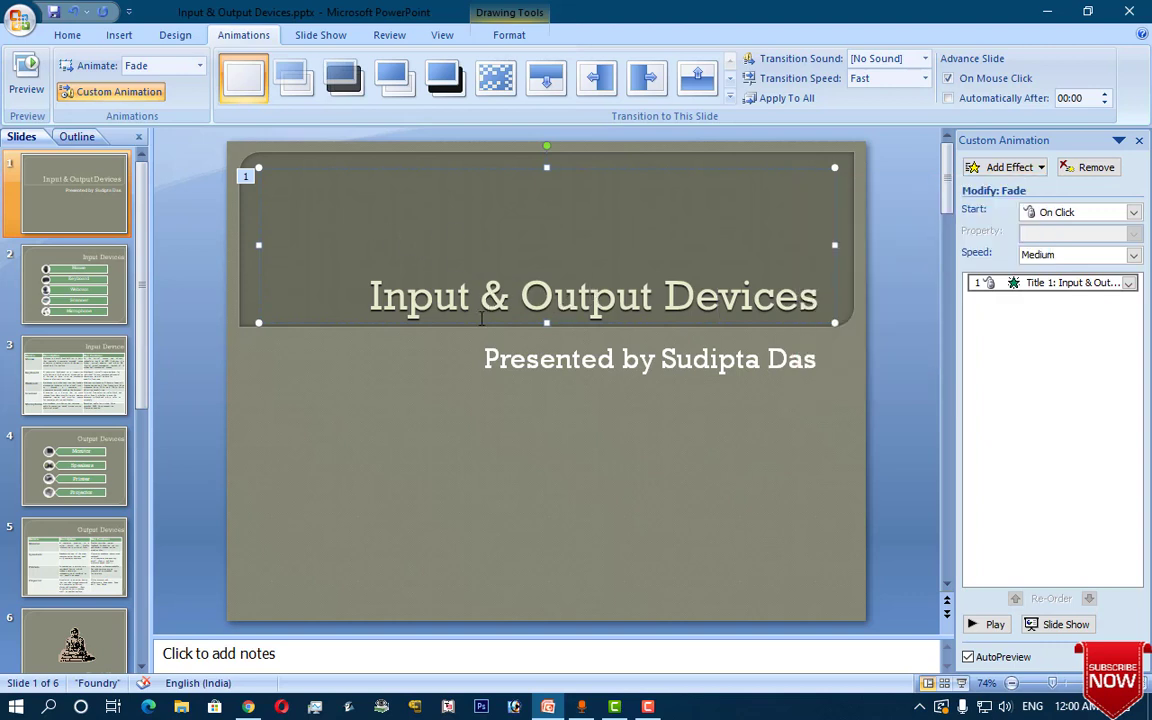
pyautogui.press('F5')
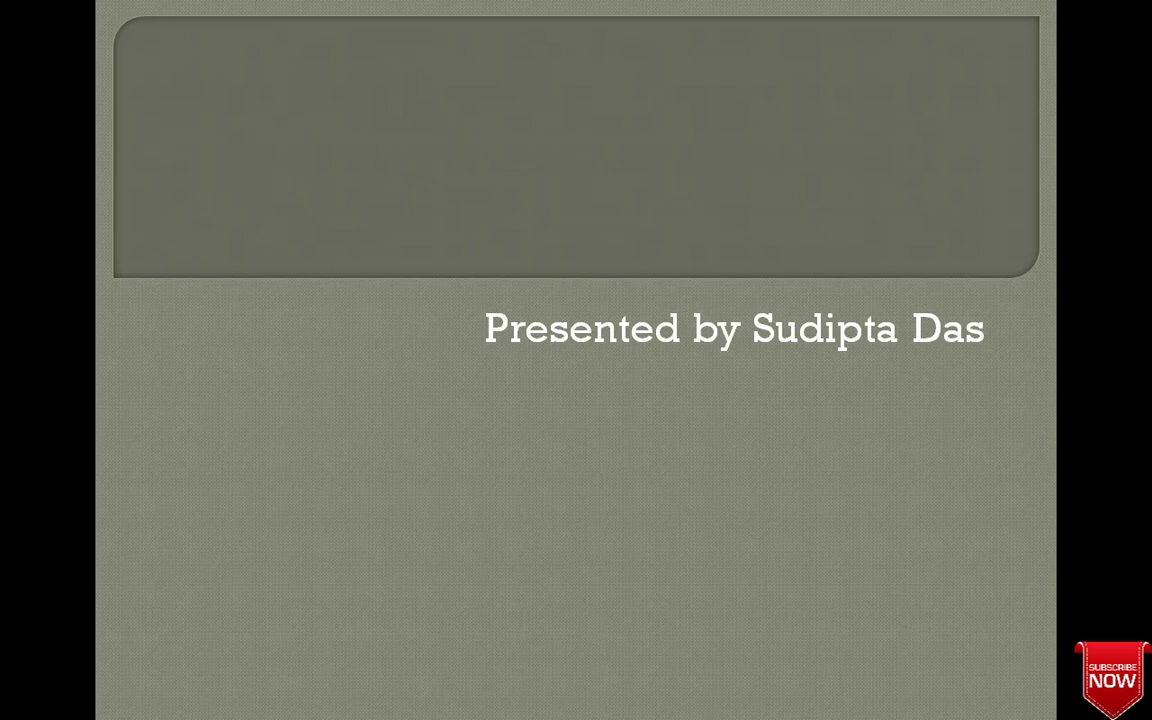
pyautogui.press('space')
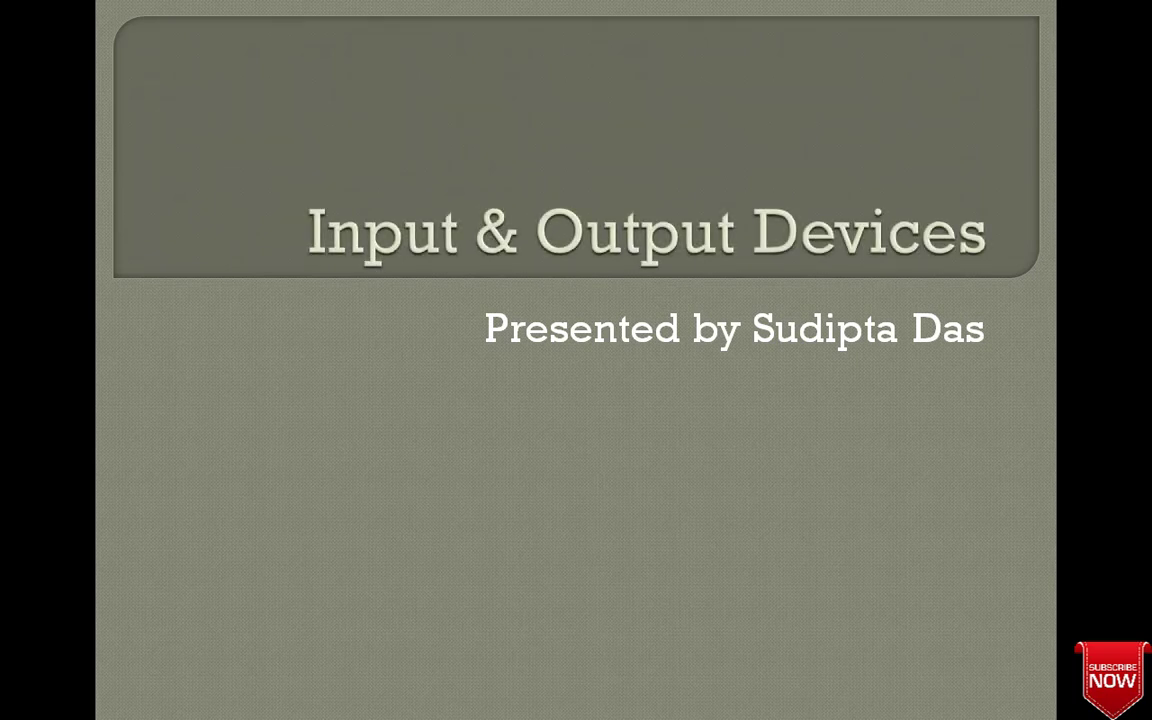
pyautogui.press('space')
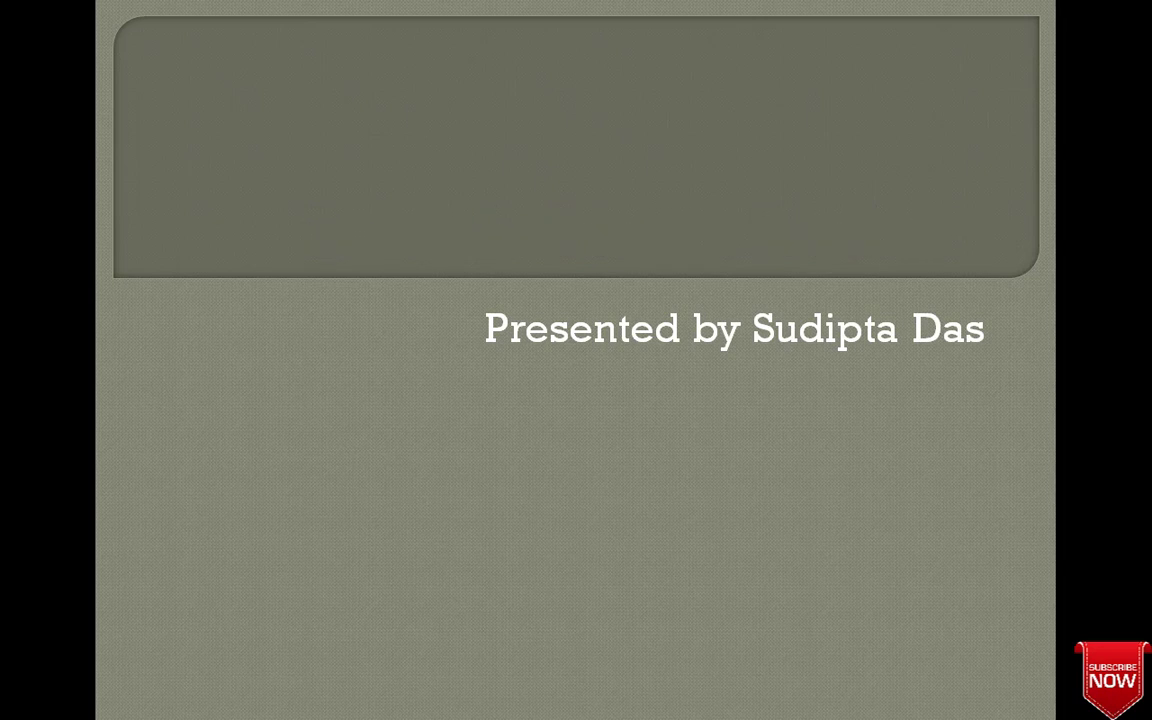
pyautogui.press('space')
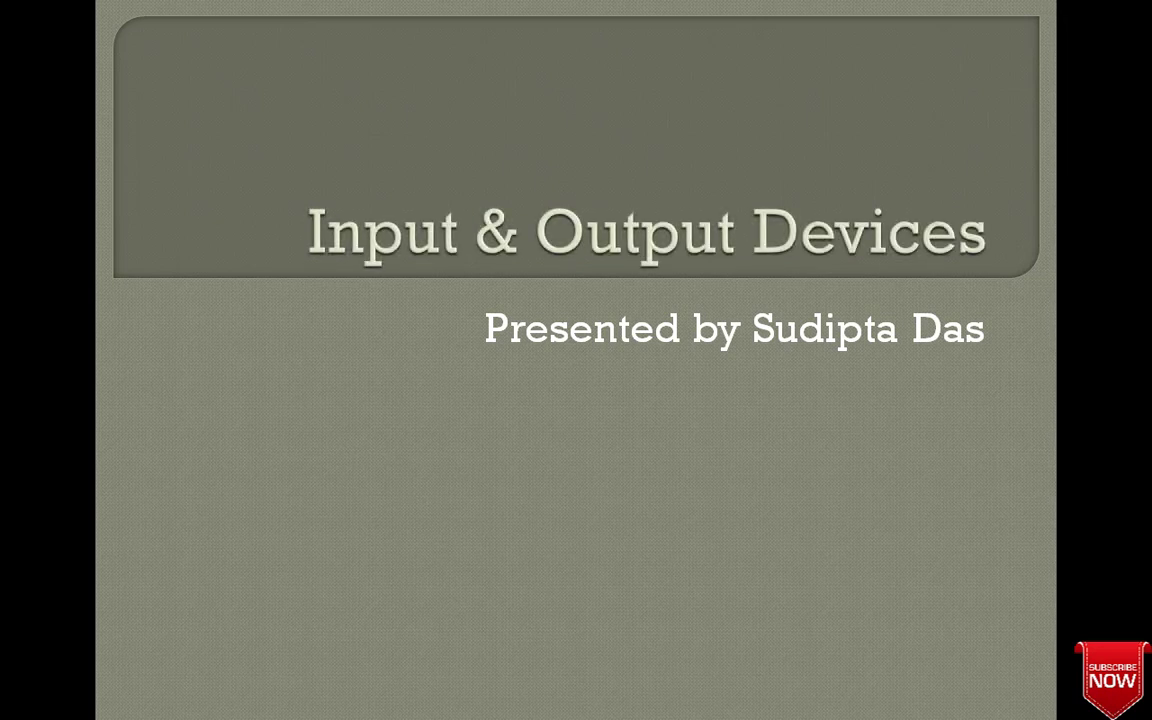
pyautogui.press('Escape')
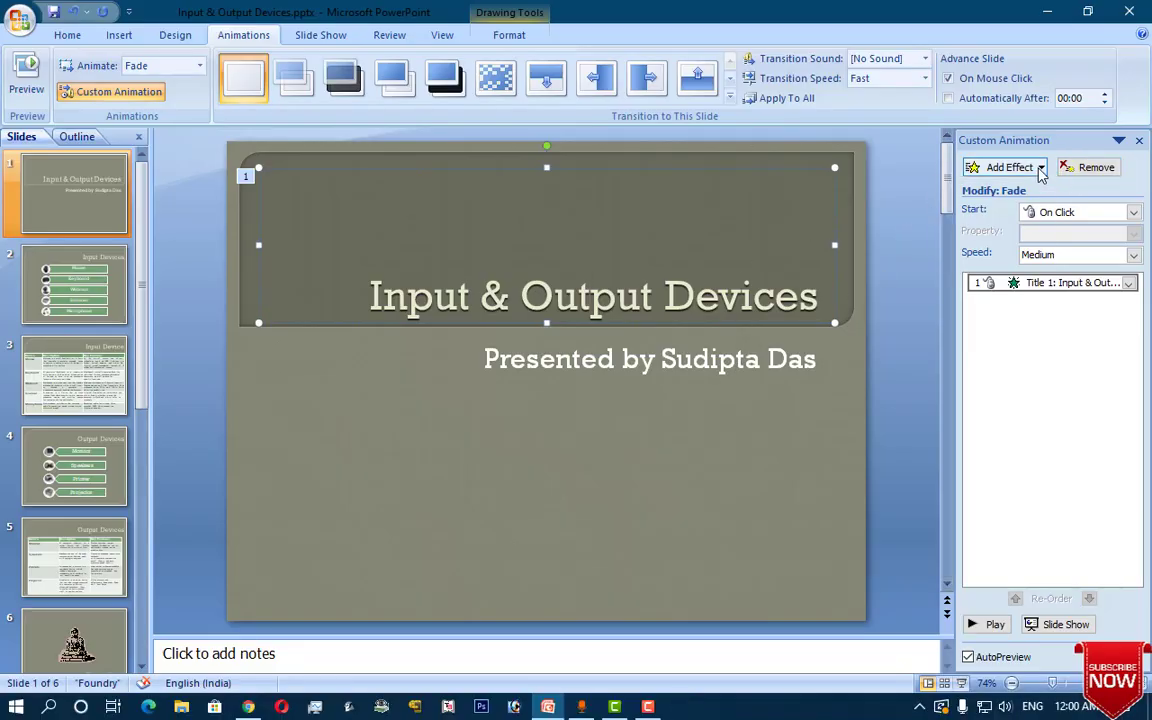
# - Preview the Change Font, Change Font Color and Change Line Color emphasis effects on the title
pyautogui.click(1008, 167)
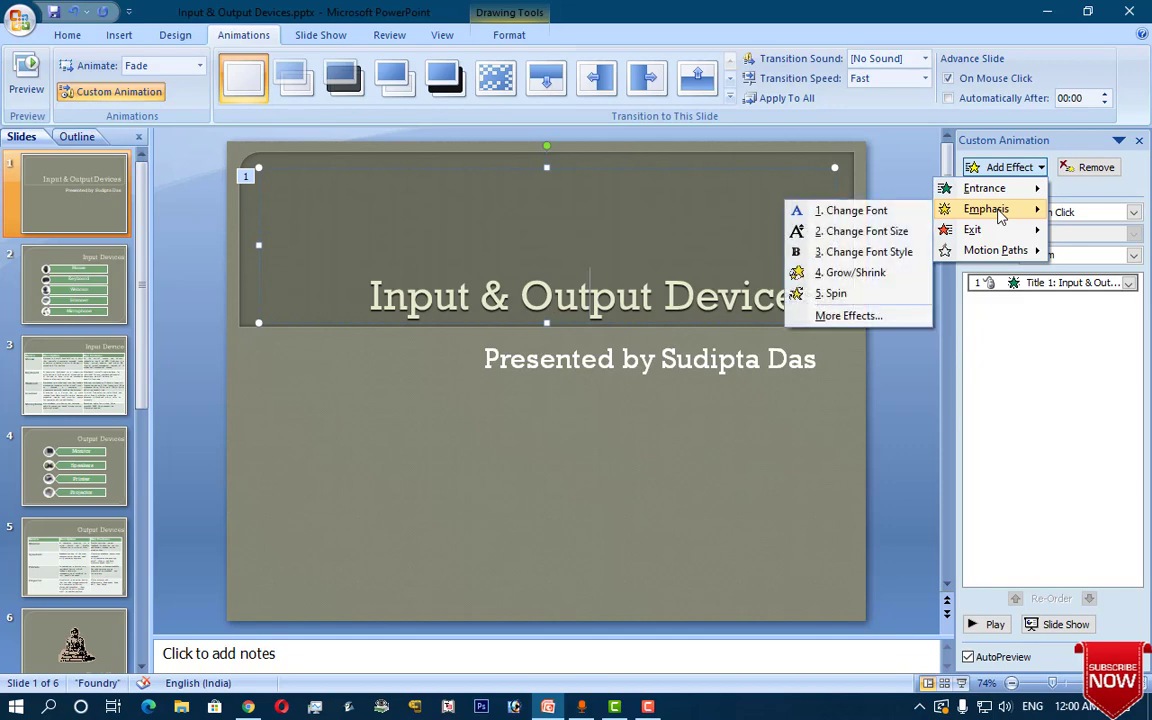
pyautogui.click(858, 315)
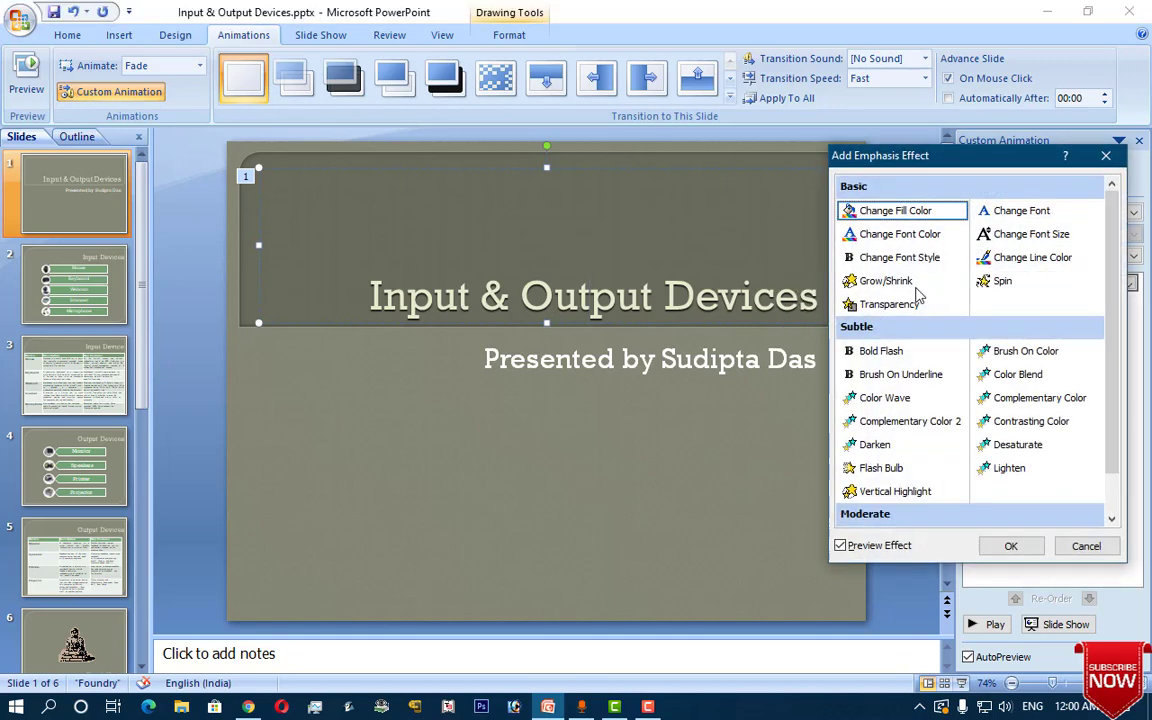
pyautogui.click(1016, 213)
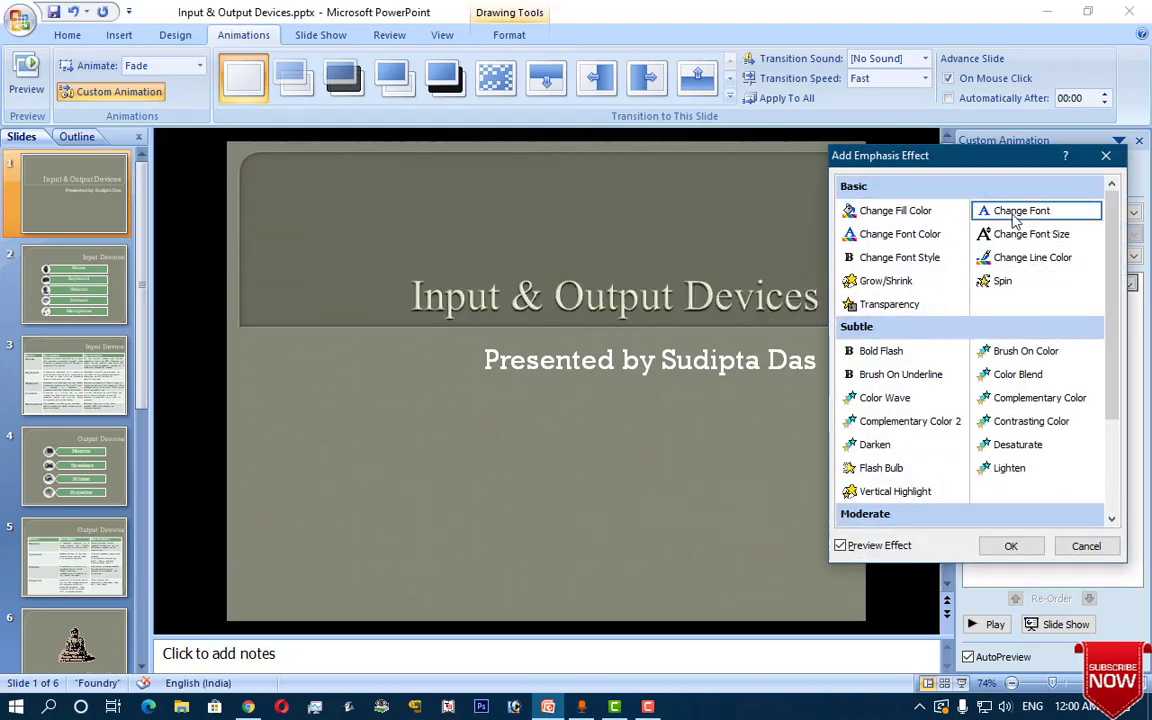
pyautogui.click(920, 234)
pyautogui.click(1032, 257)
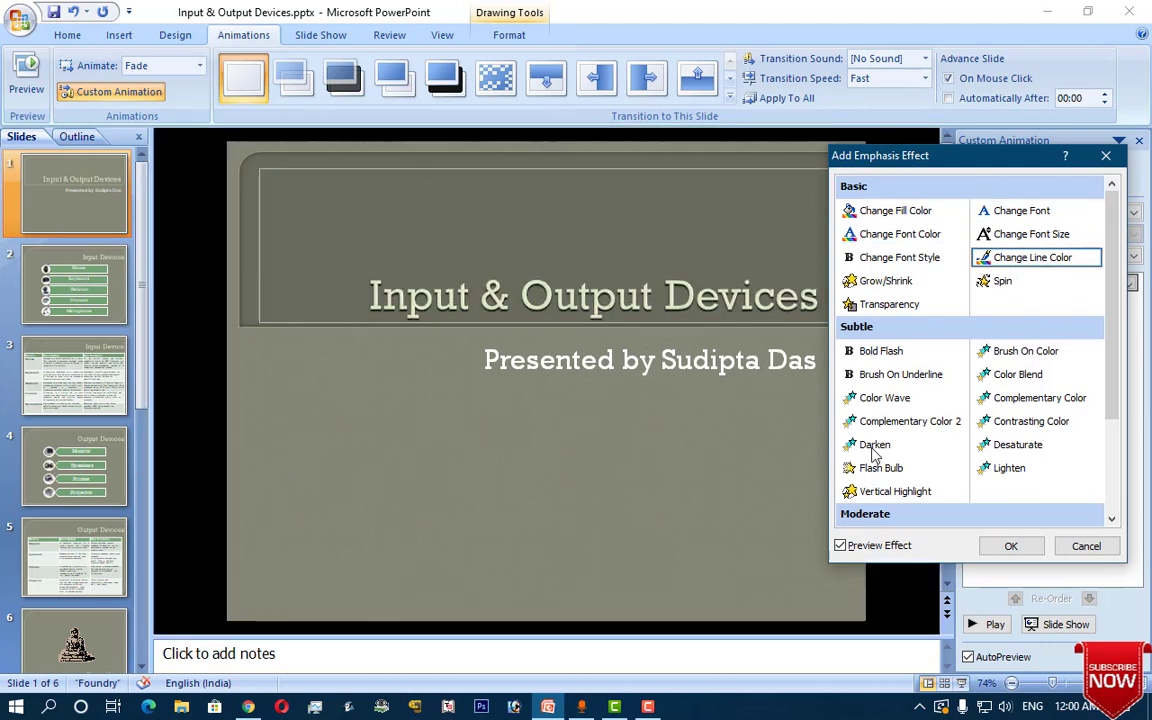
pyautogui.scroll(-3, 884, 487)
# - Preview Color Wave, Shimmer, Teeter, Blast and Bold Reveal, then apply the Wave emphasis
pyautogui.click(1005, 328)
pyautogui.click(895, 281)
pyautogui.click(900, 257)
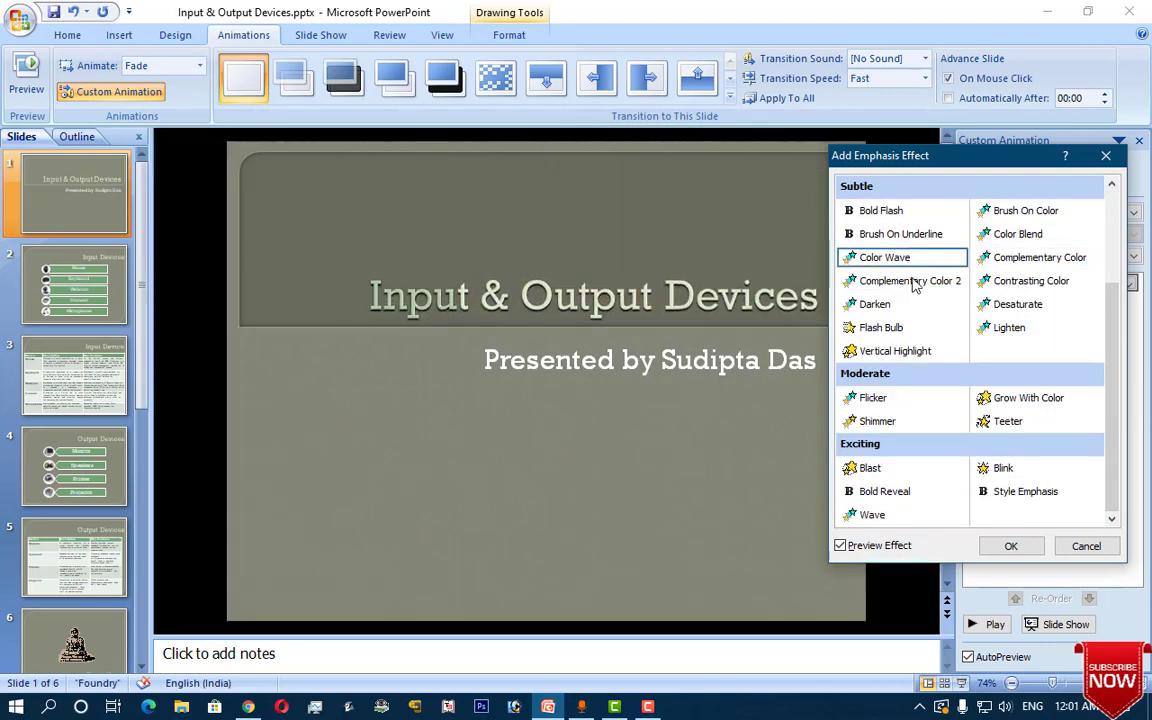
pyautogui.click(1017, 304)
pyautogui.click(873, 398)
pyautogui.click(890, 421)
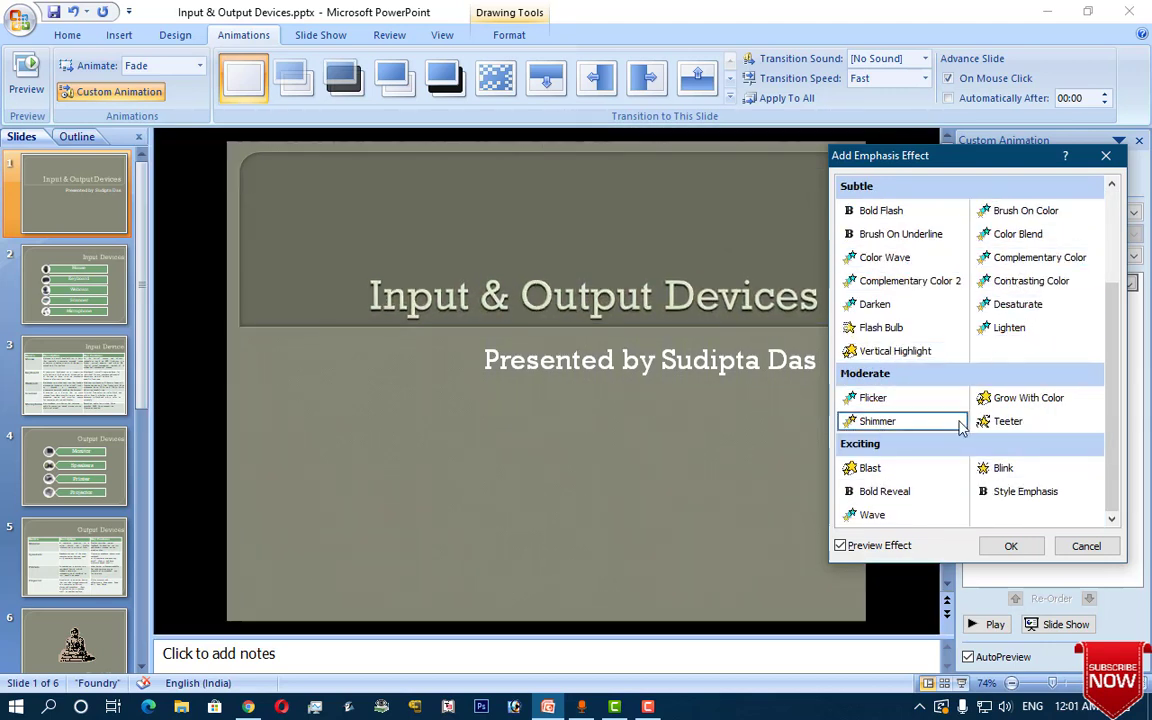
pyautogui.click(1005, 421)
pyautogui.click(872, 470)
pyautogui.click(884, 492)
pyautogui.click(1024, 492)
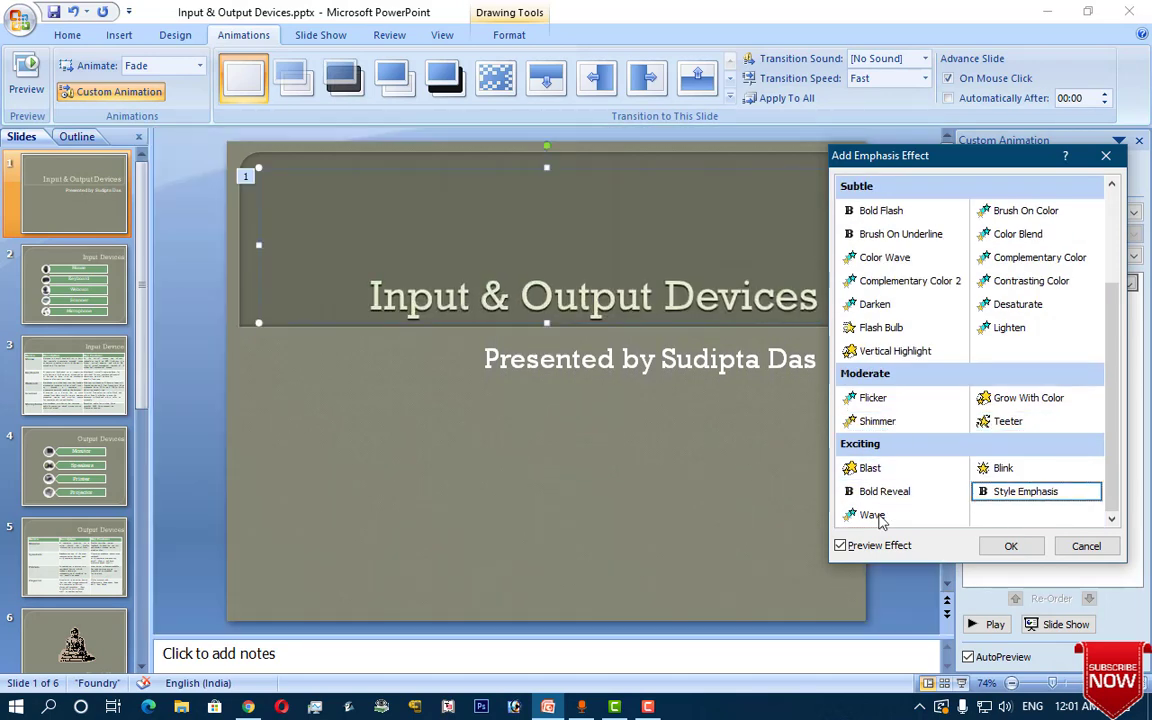
pyautogui.click(874, 514)
pyautogui.click(1011, 546)
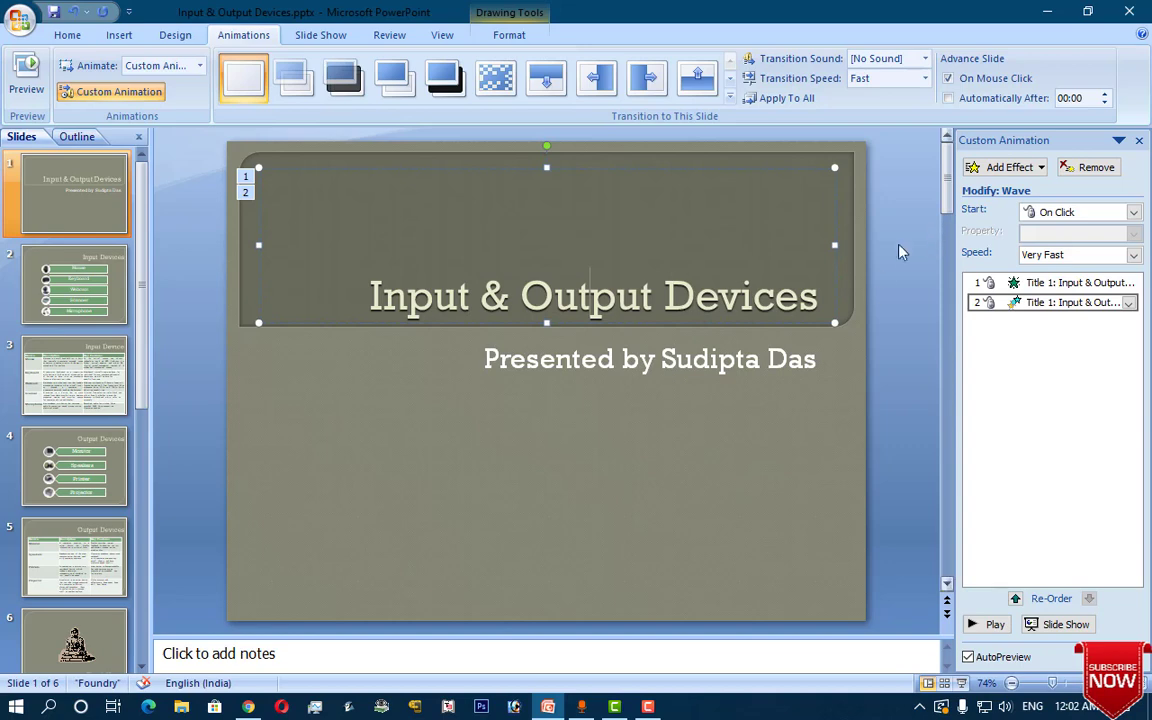
# - Add a Fade exit effect to the title, then play slide 1 as a show with F5
pyautogui.click(1010, 167)
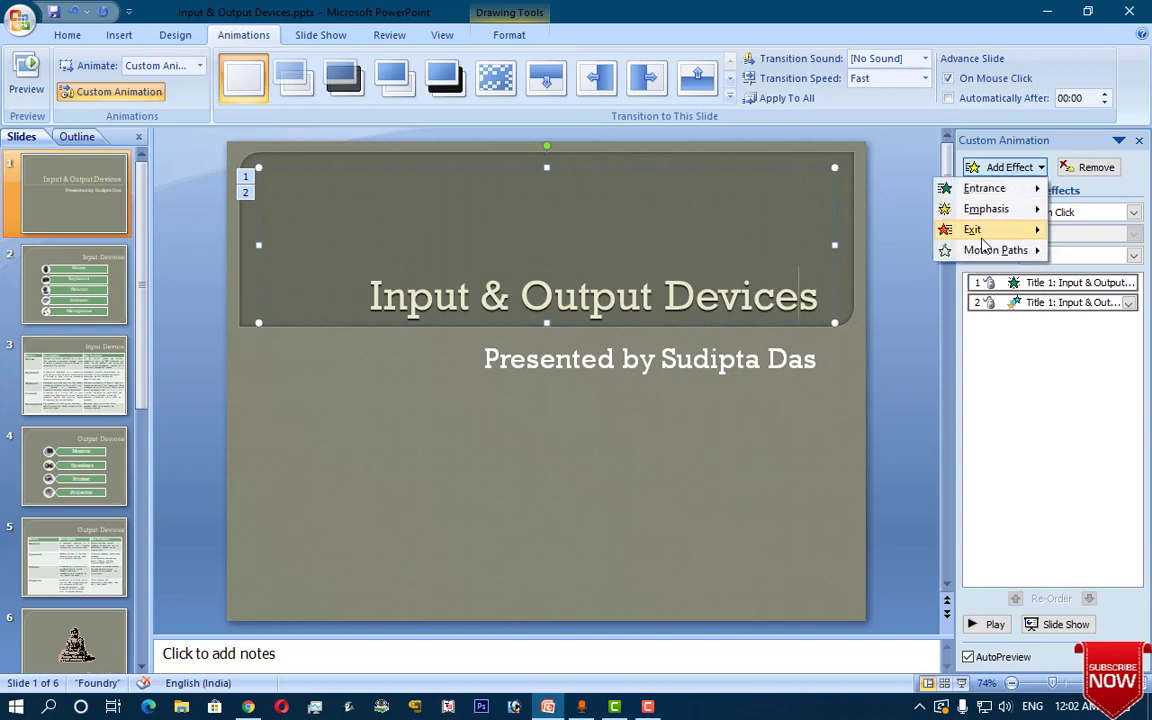
pyautogui.moveTo(985, 229)
pyautogui.click(895, 336)
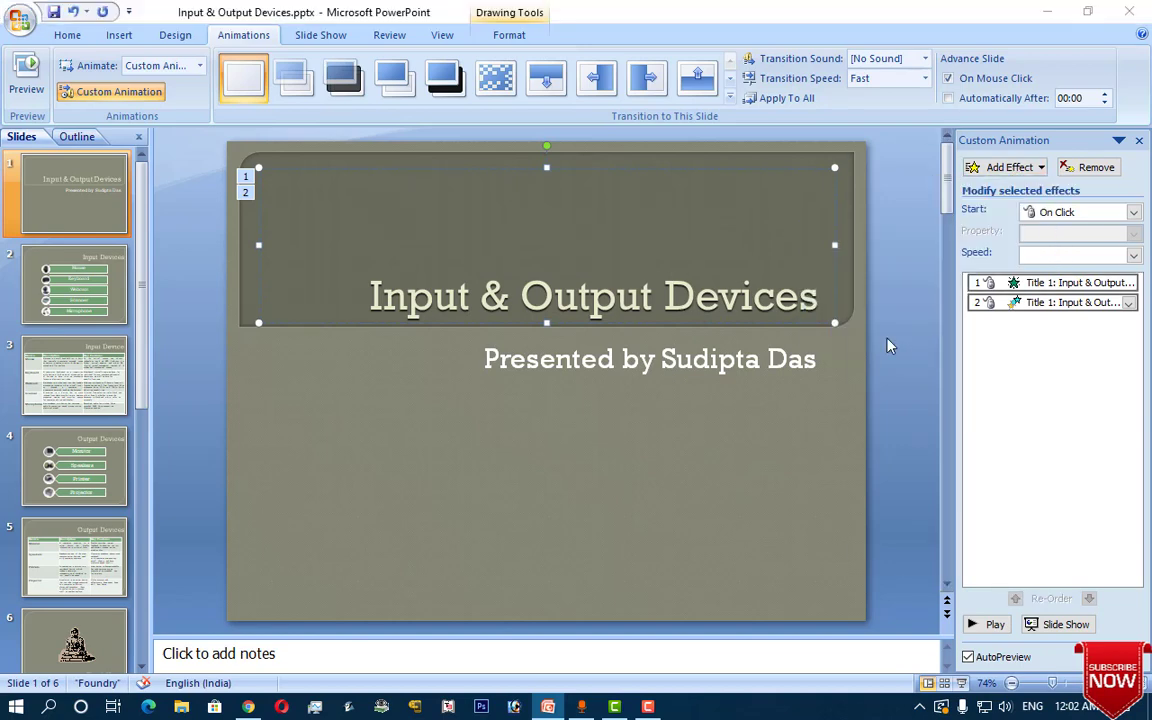
pyautogui.moveTo(960, 166); pyautogui.dragTo(964, 137)
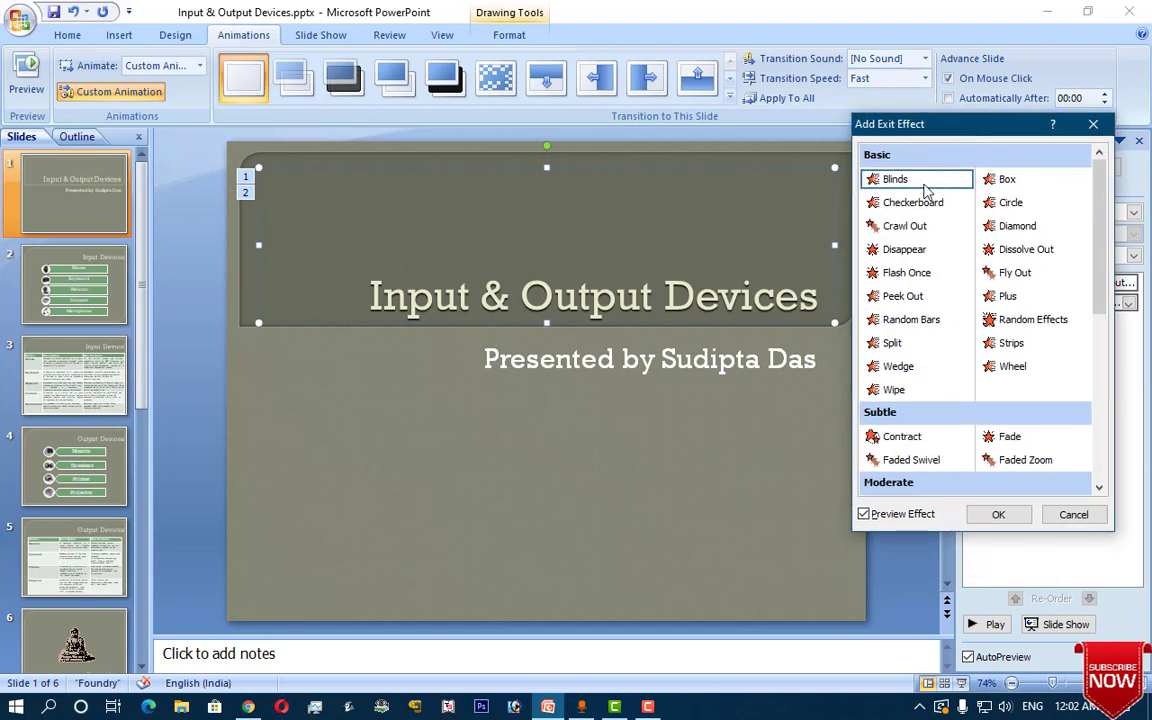
pyautogui.click(1011, 440)
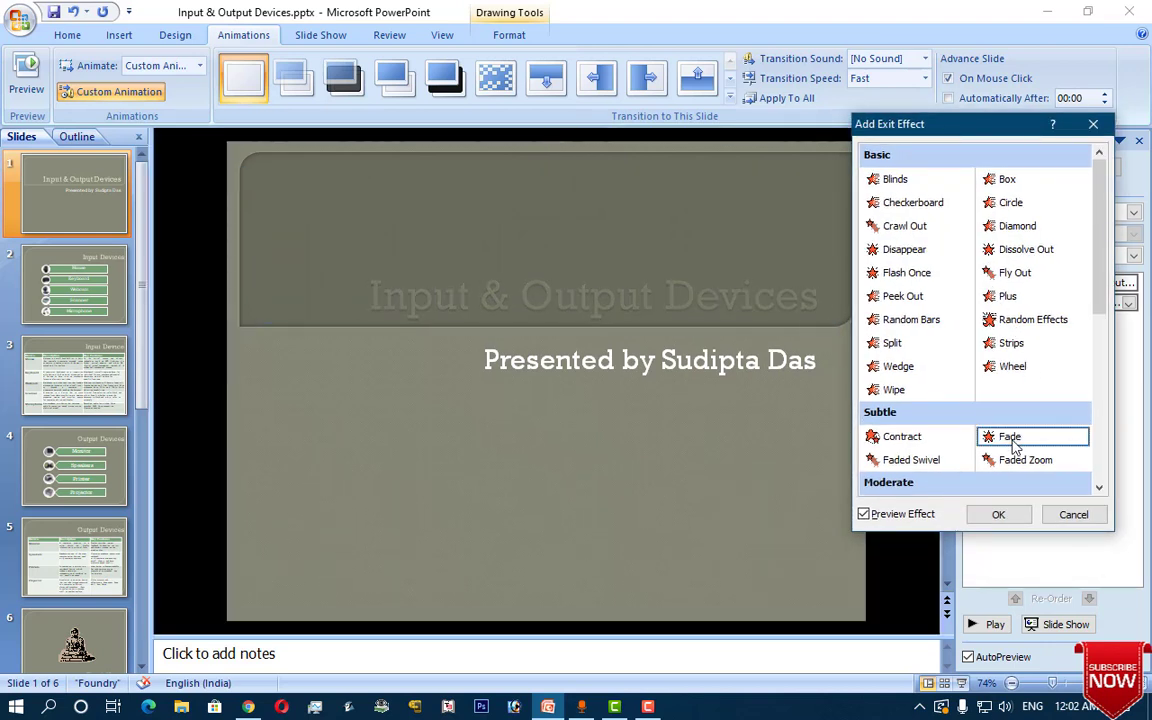
pyautogui.click(998, 514)
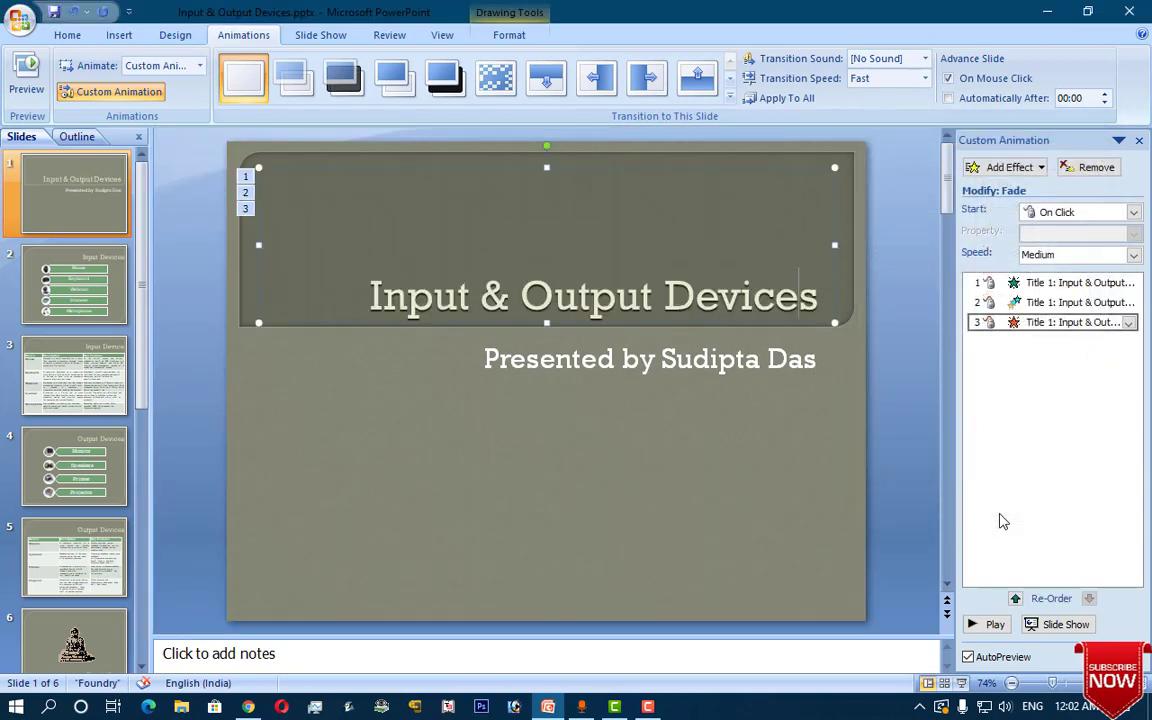
pyautogui.press('F5')
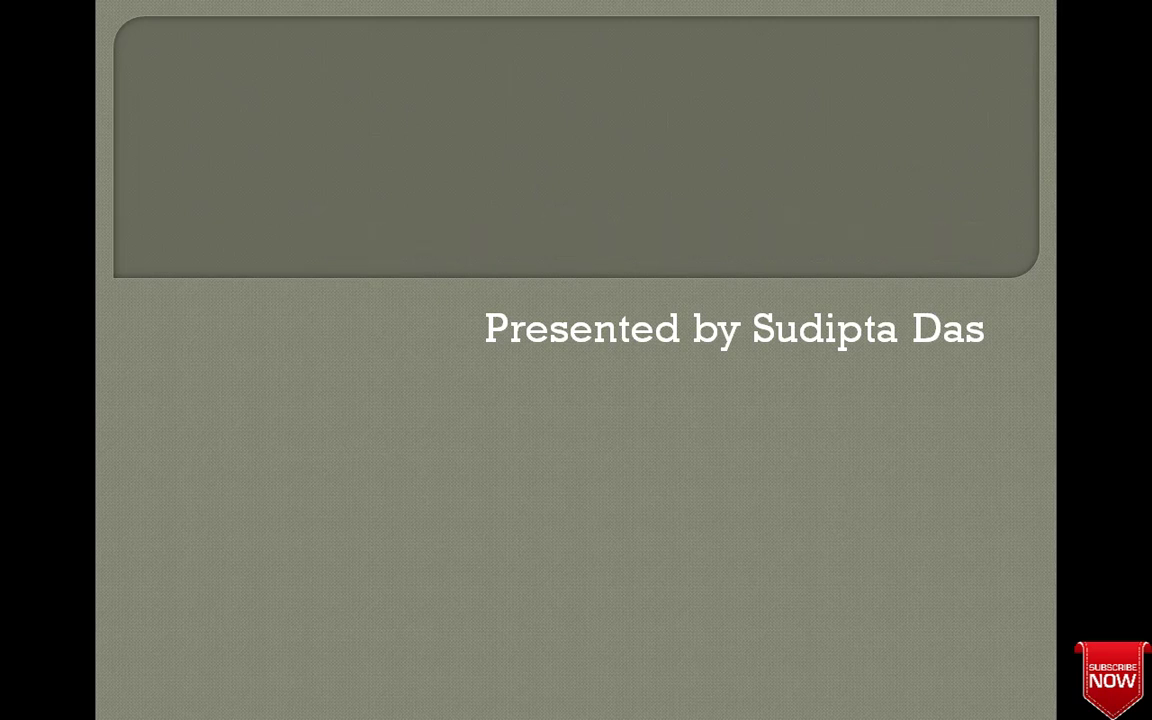
pyautogui.press('Escape')
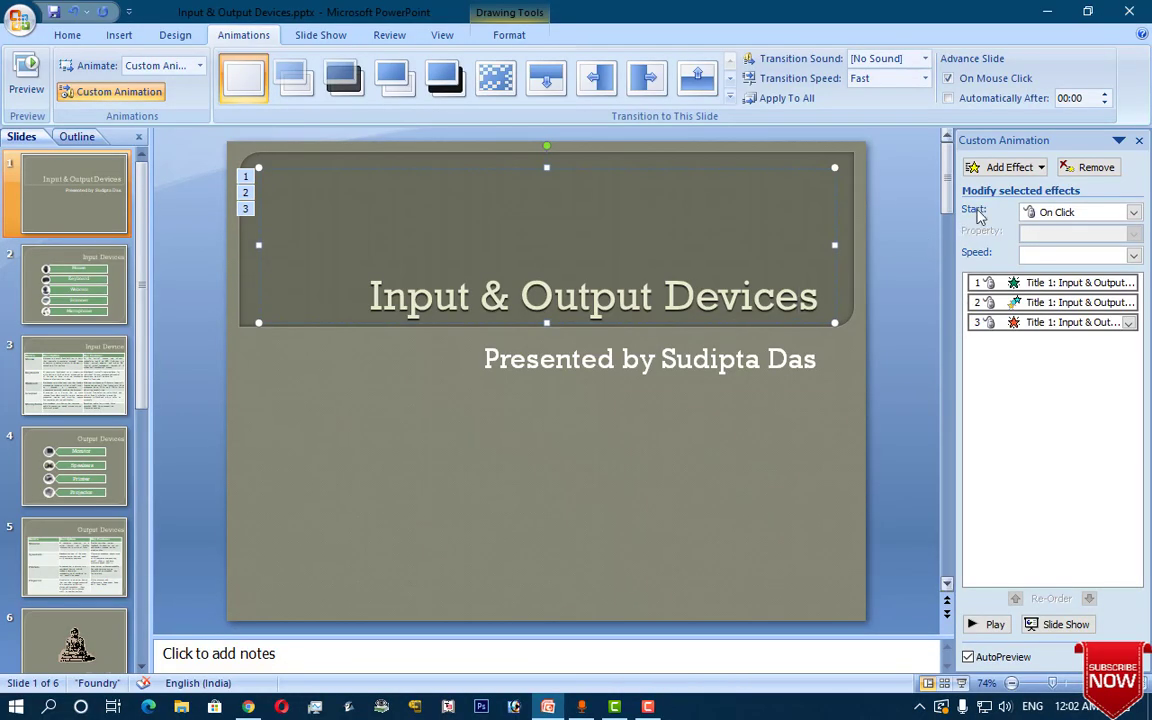
# - Apply the Ascend entrance, On Click at Fast speed, to slide 2's 'Input Devices' title
pyautogui.click(1005, 167)
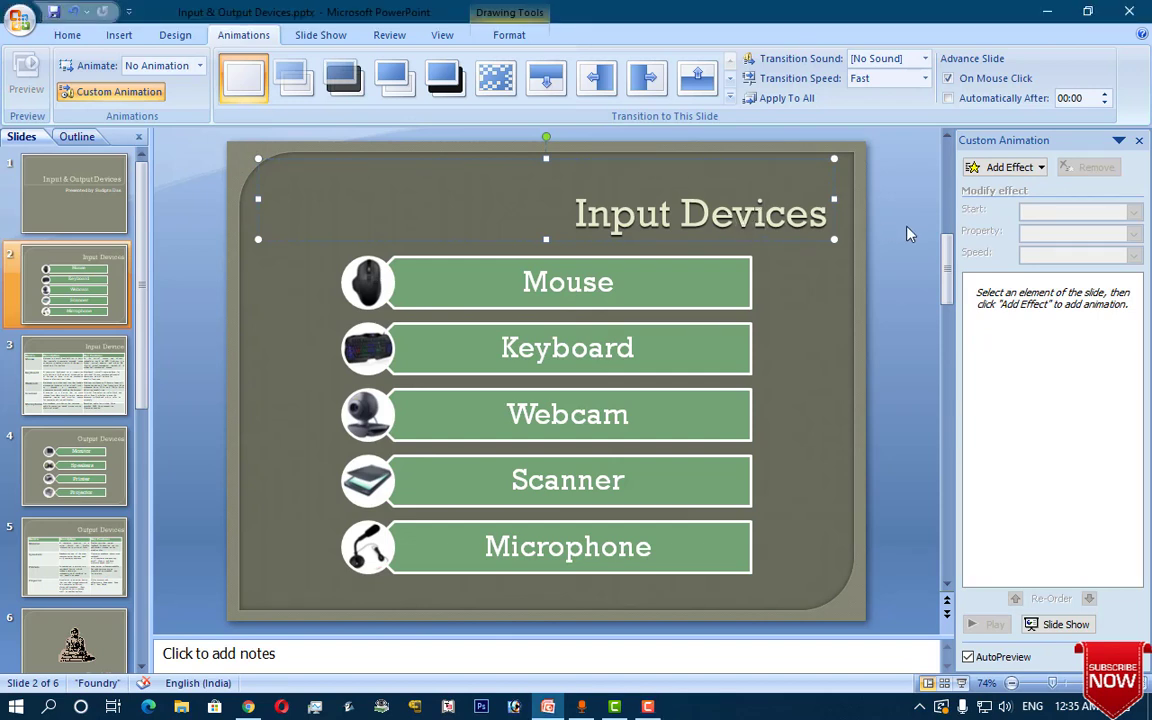
pyautogui.click(1008, 167)
pyautogui.moveTo(985, 188)
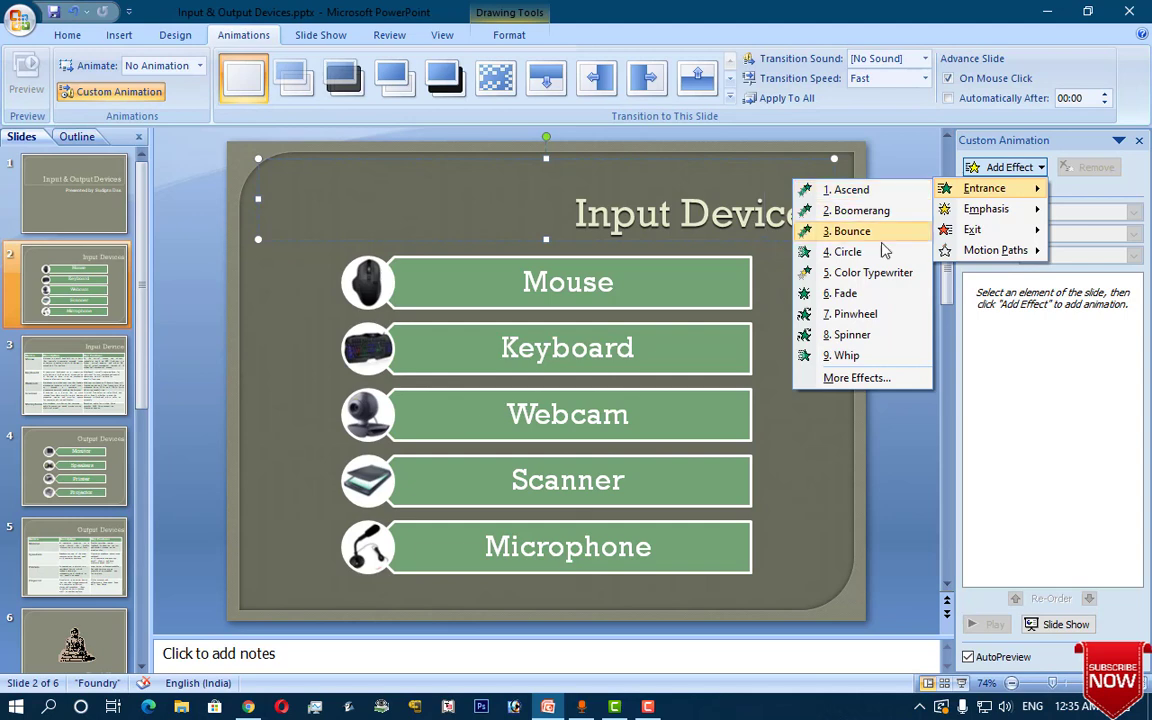
pyautogui.click(866, 192)
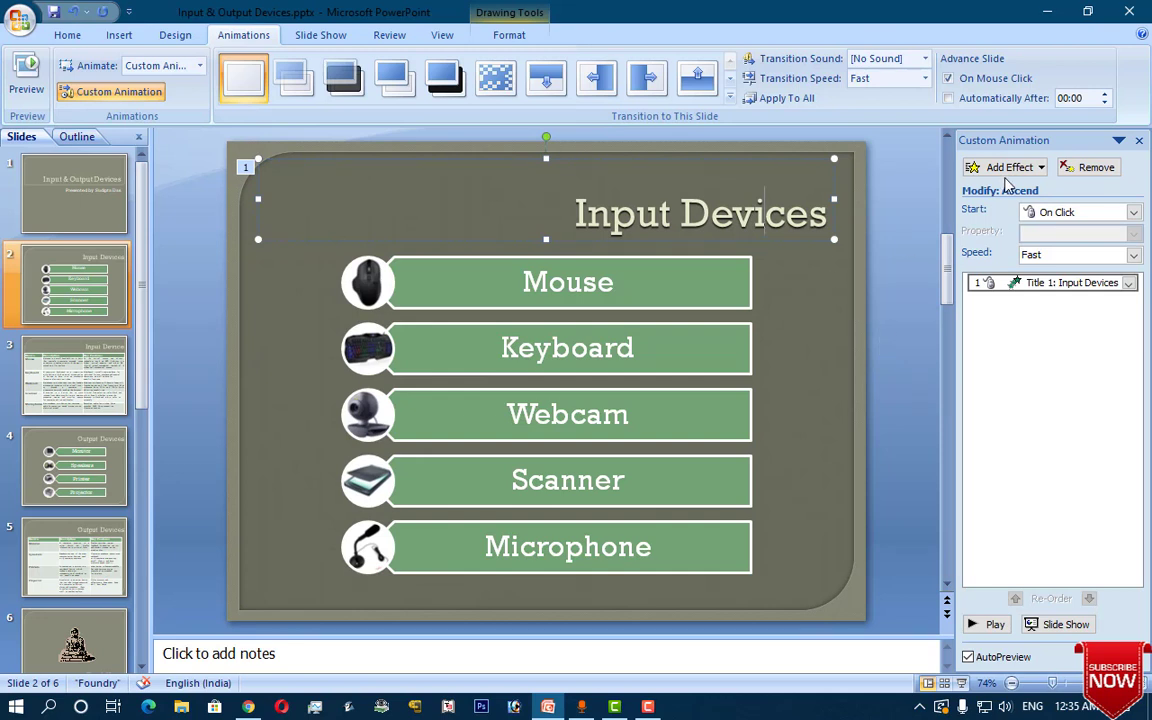
pyautogui.click(740, 288)
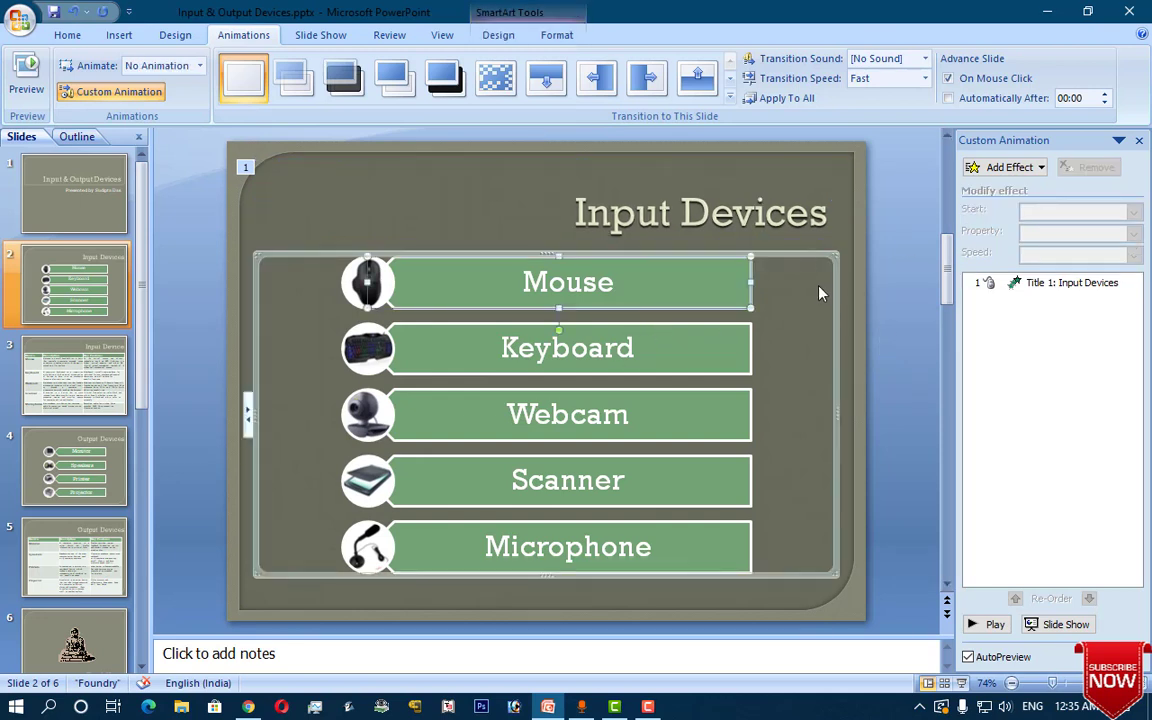
pyautogui.click(837, 310)
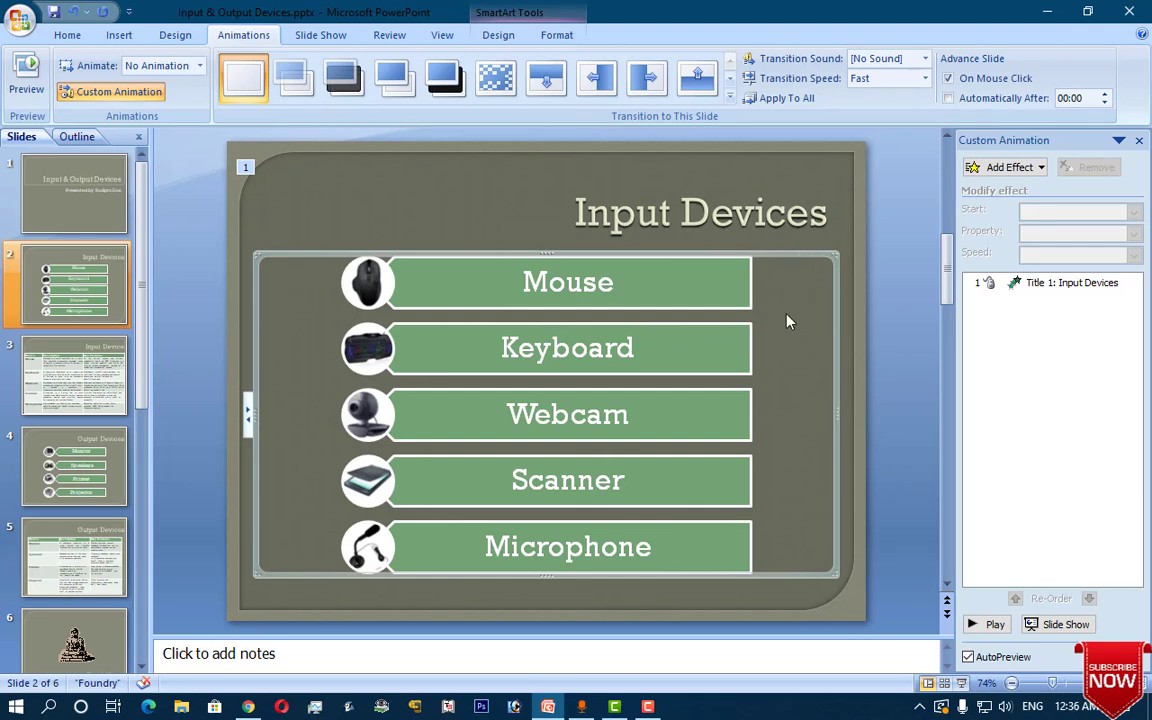
pyautogui.click(712, 285)
pyautogui.click(697, 345)
pyautogui.click(730, 285)
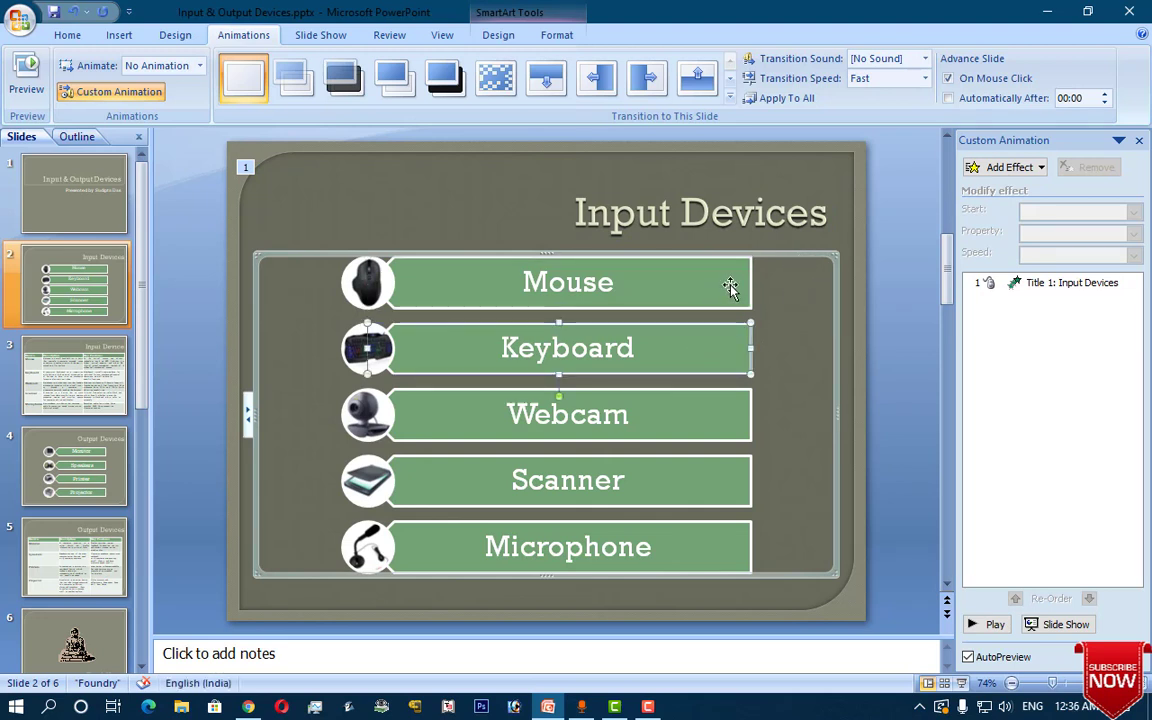
pyautogui.click(801, 275)
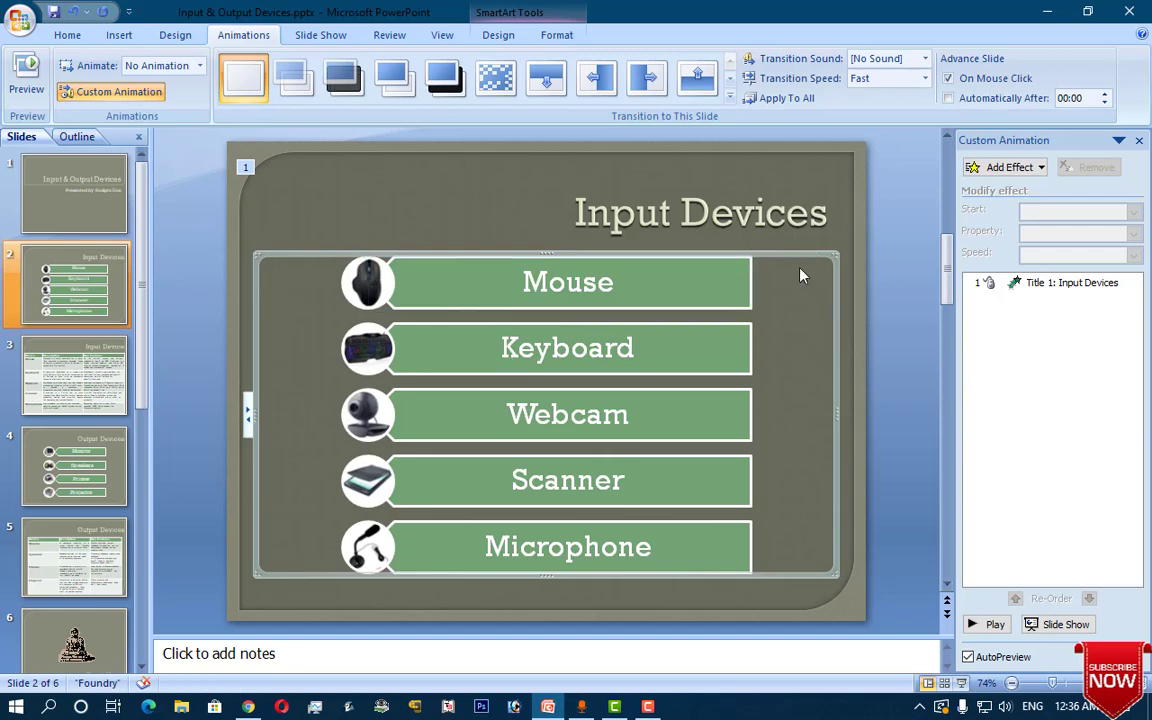
pyautogui.click(985, 167)
pyautogui.moveTo(984, 188)
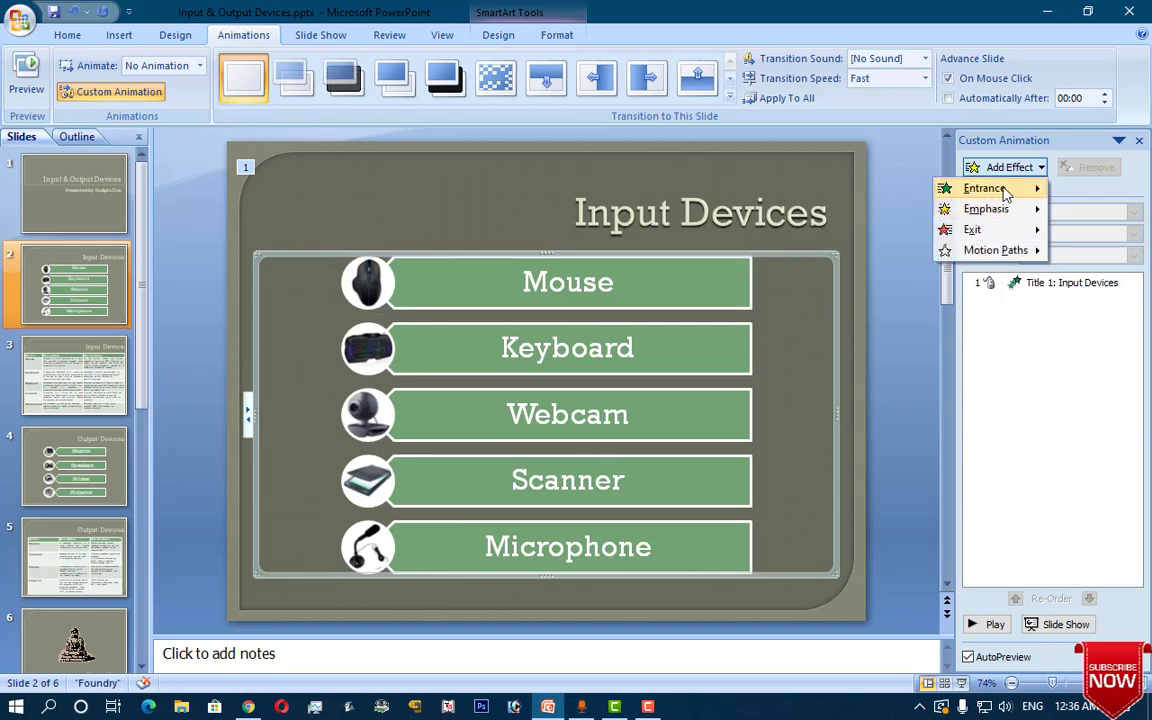
pyautogui.click(857, 377)
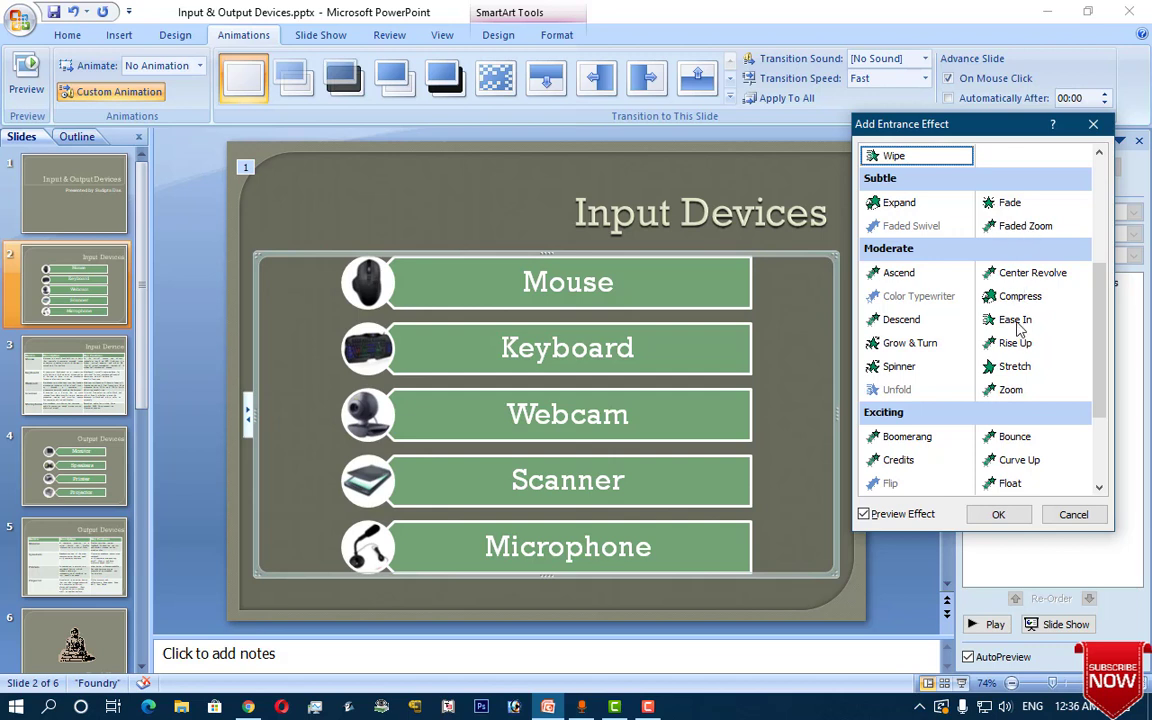
pyautogui.click(1014, 320)
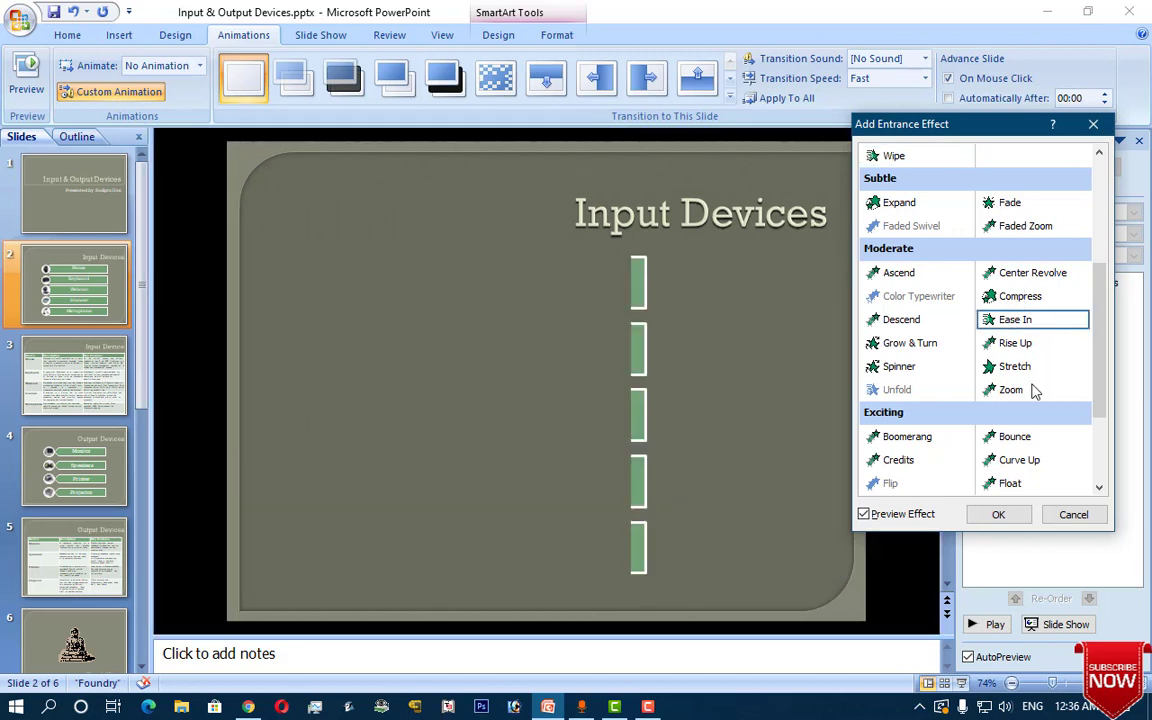
pyautogui.click(1012, 438)
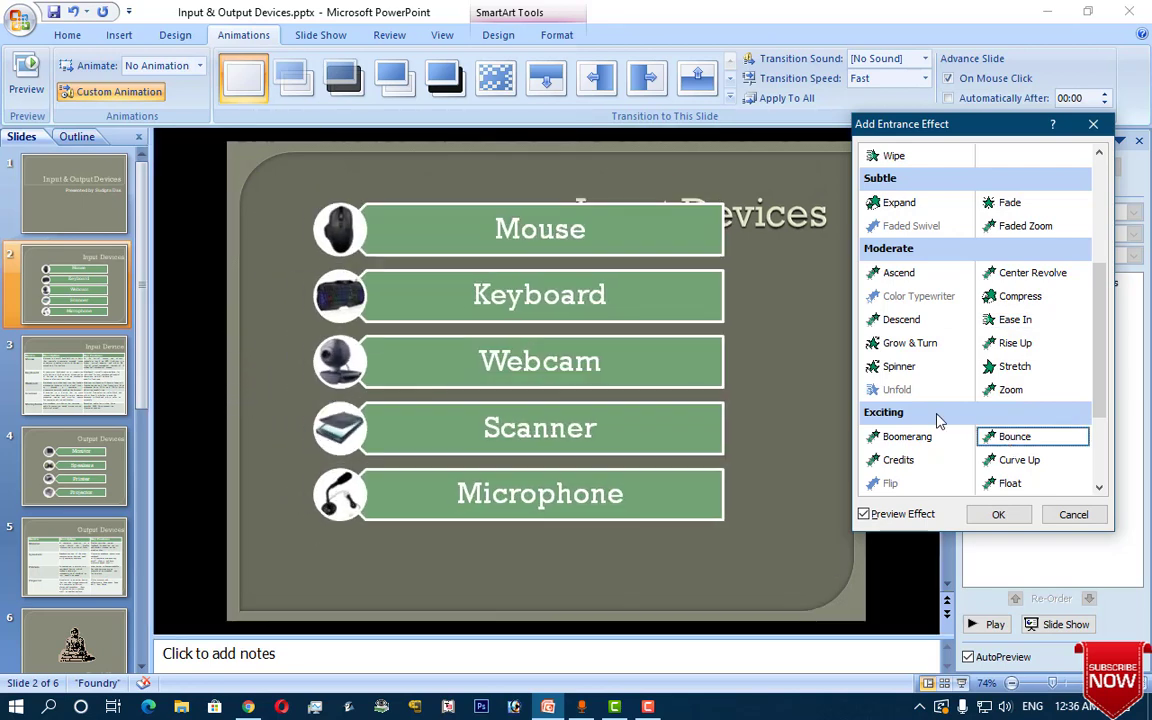
pyautogui.click(899, 367)
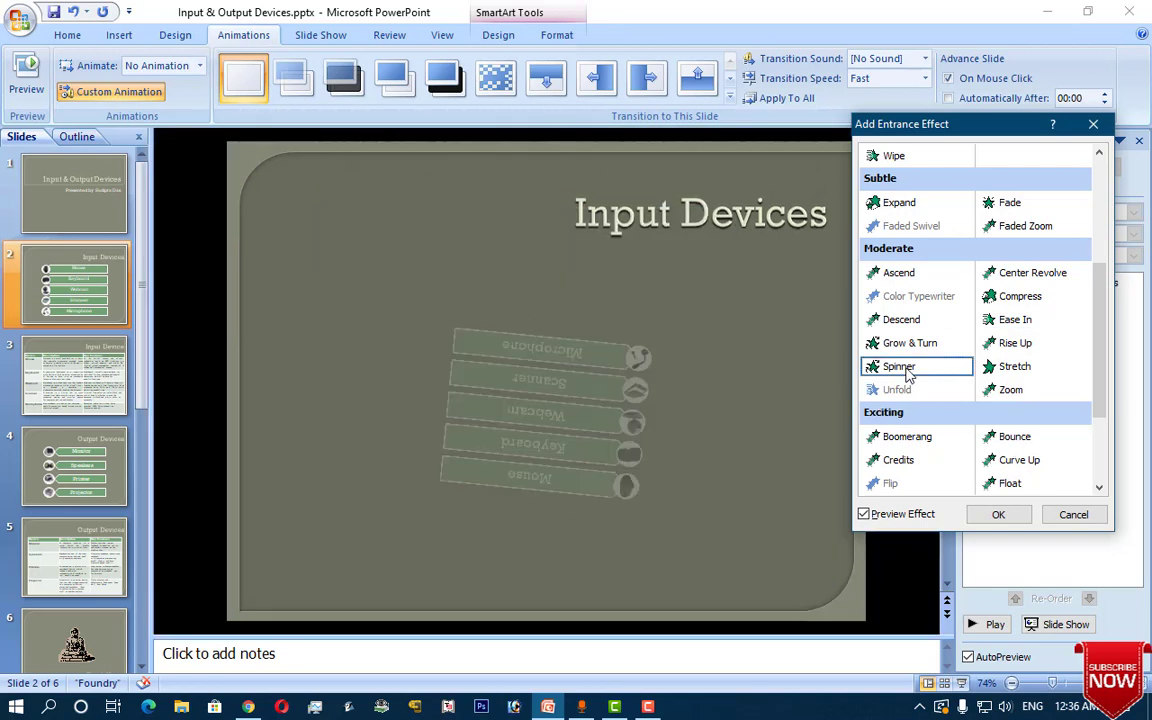
pyautogui.click(901, 320)
pyautogui.click(1013, 393)
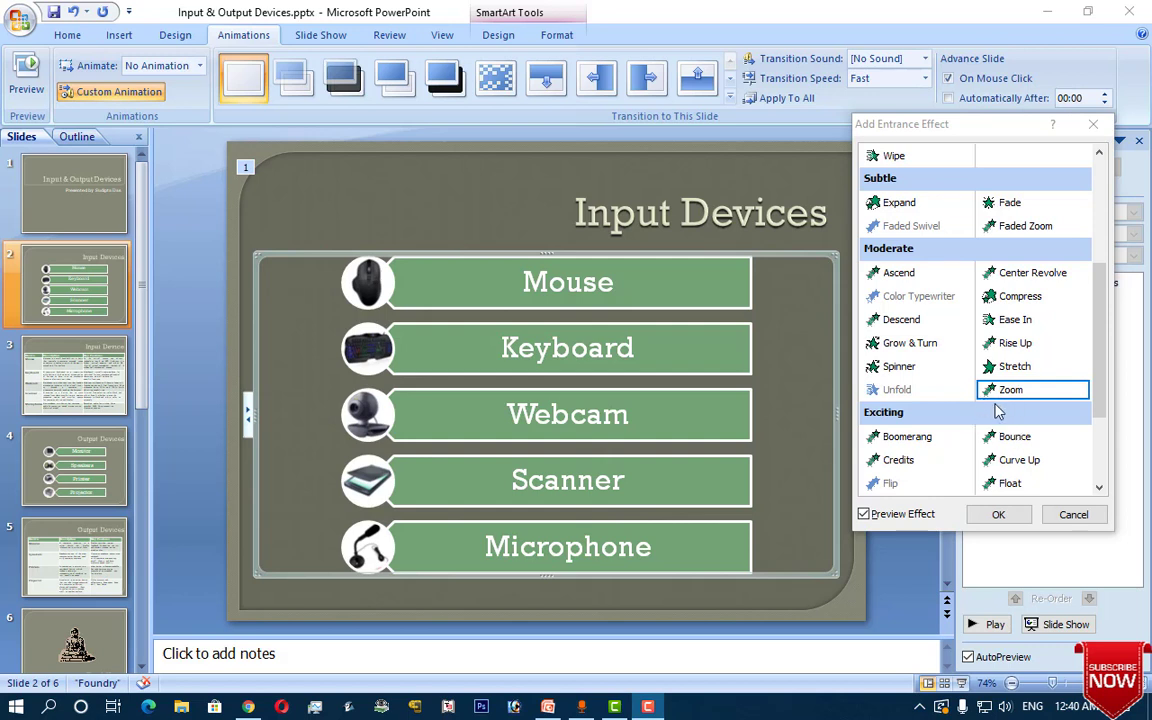
pyautogui.click(1073, 515)
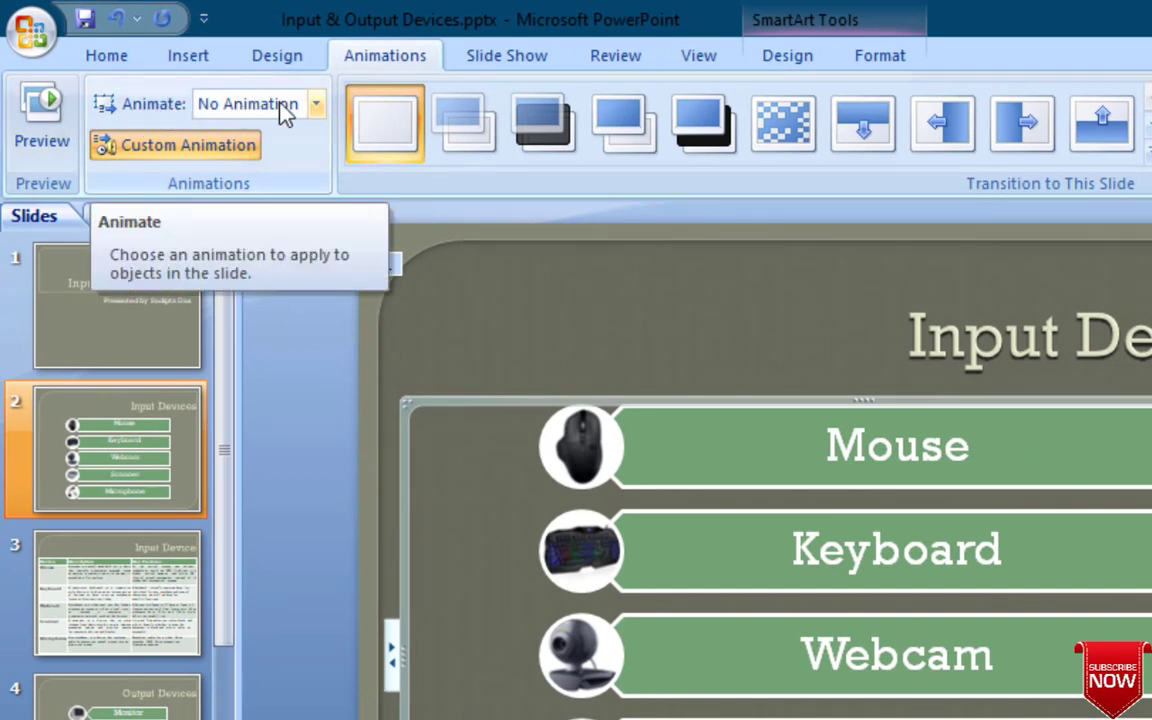
# - Animate the slide 2 device list with Fade, One by one, so its five items enter separately
pyautogui.click(316, 104)
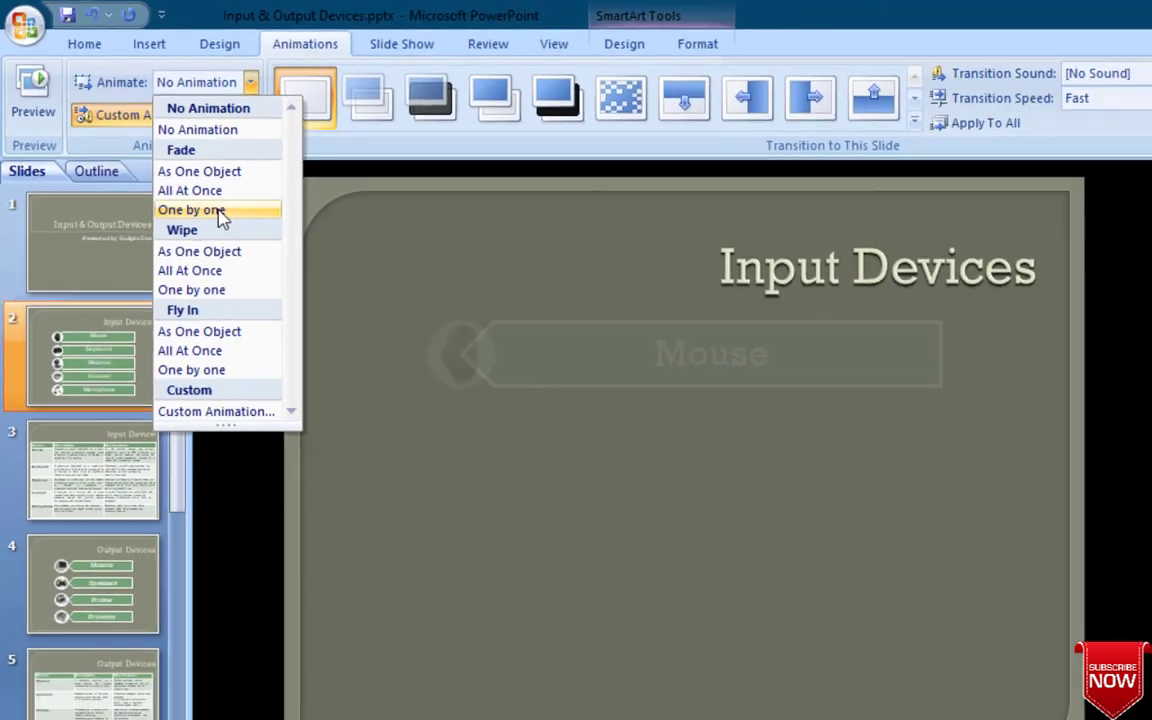
pyautogui.click(258, 265)
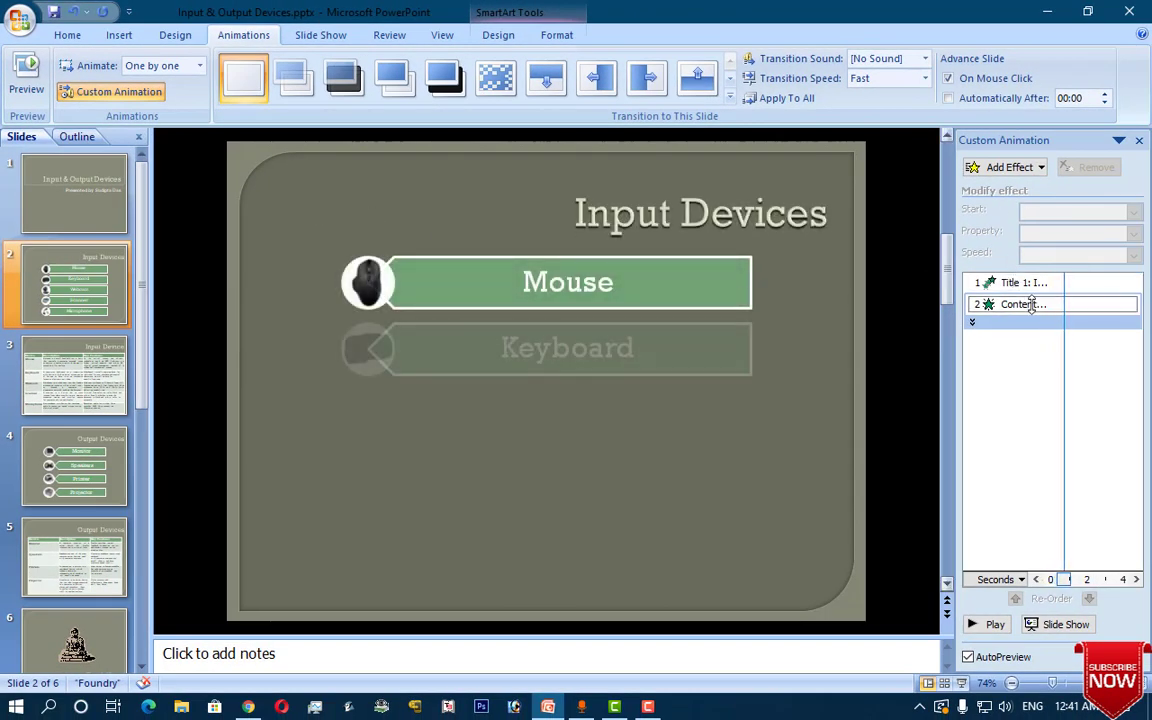
pyautogui.click(385, 292)
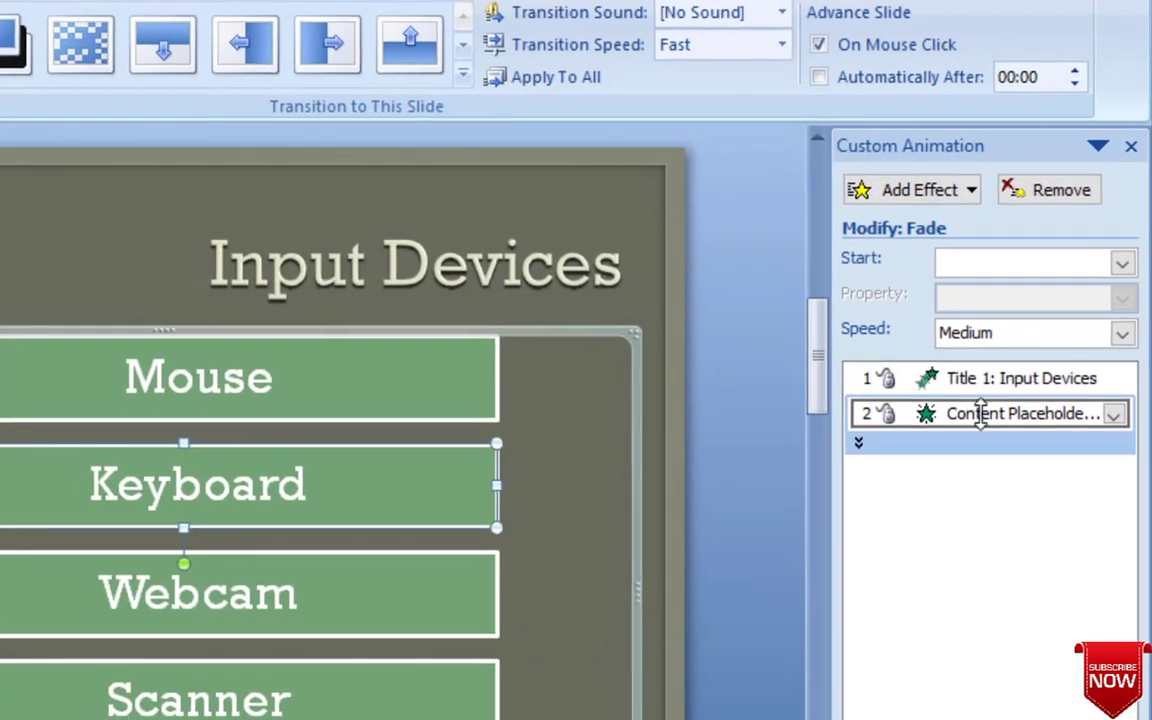
# - Replace the device list's Fade entrance with Random Effects from the full entrance effects list
pyautogui.click(1045, 304)
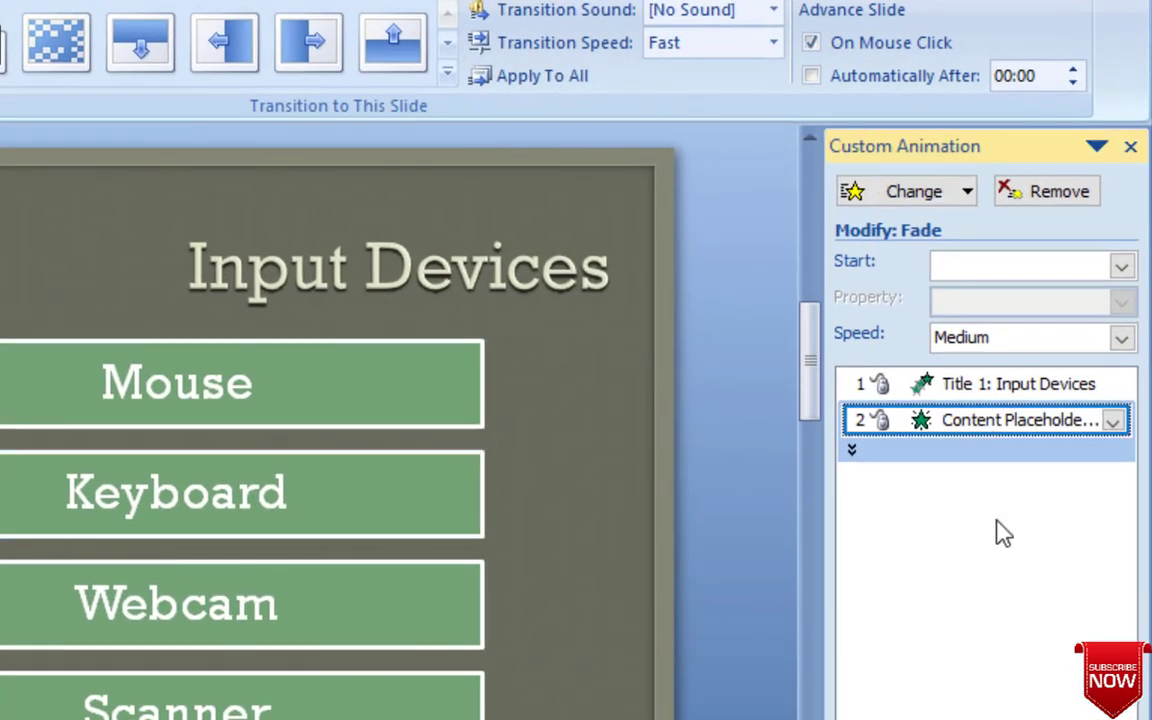
pyautogui.click(967, 195)
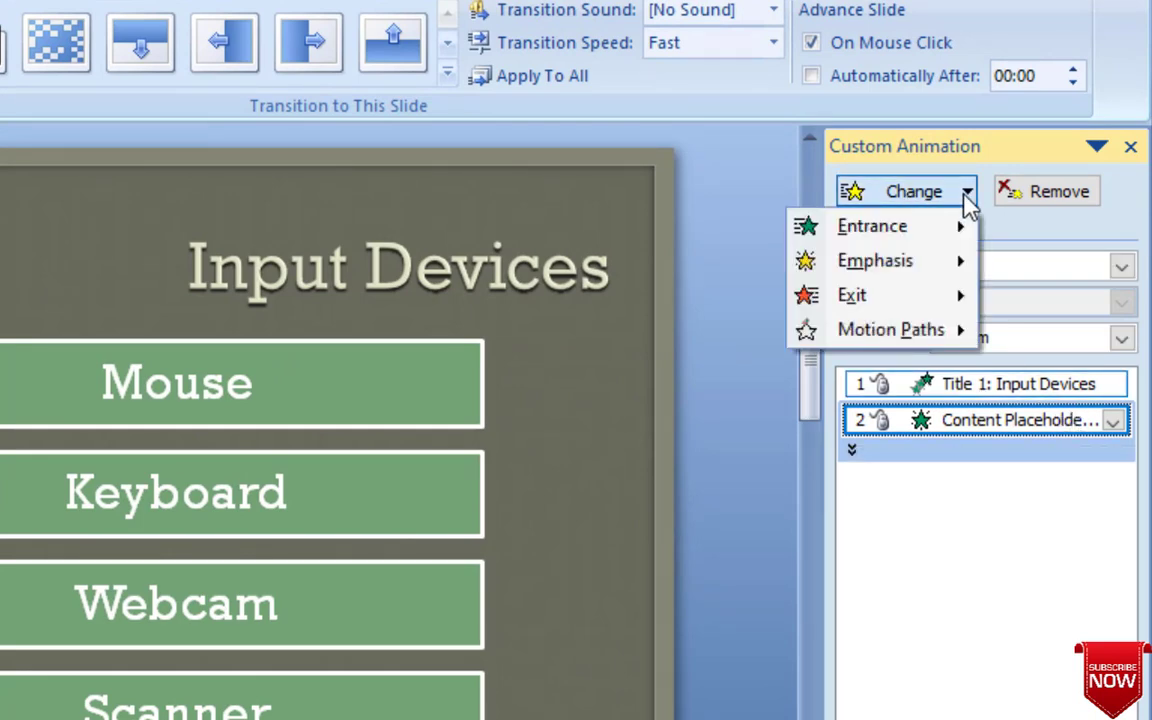
pyautogui.moveTo(985, 188)
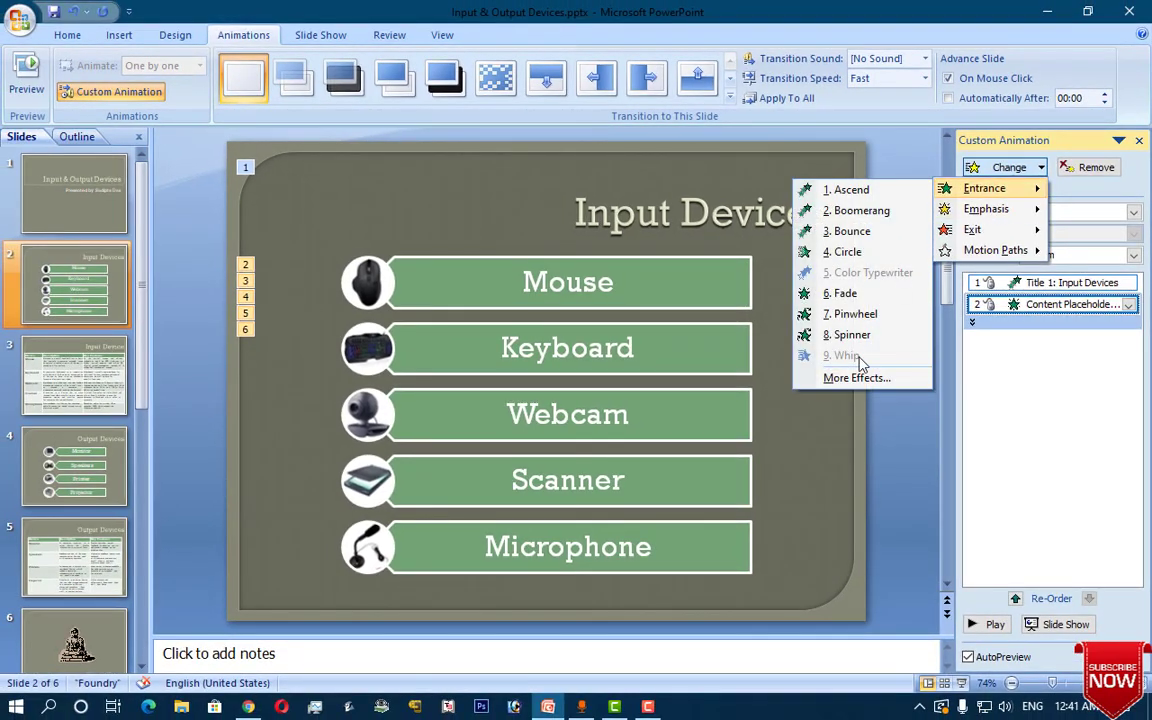
pyautogui.click(872, 378)
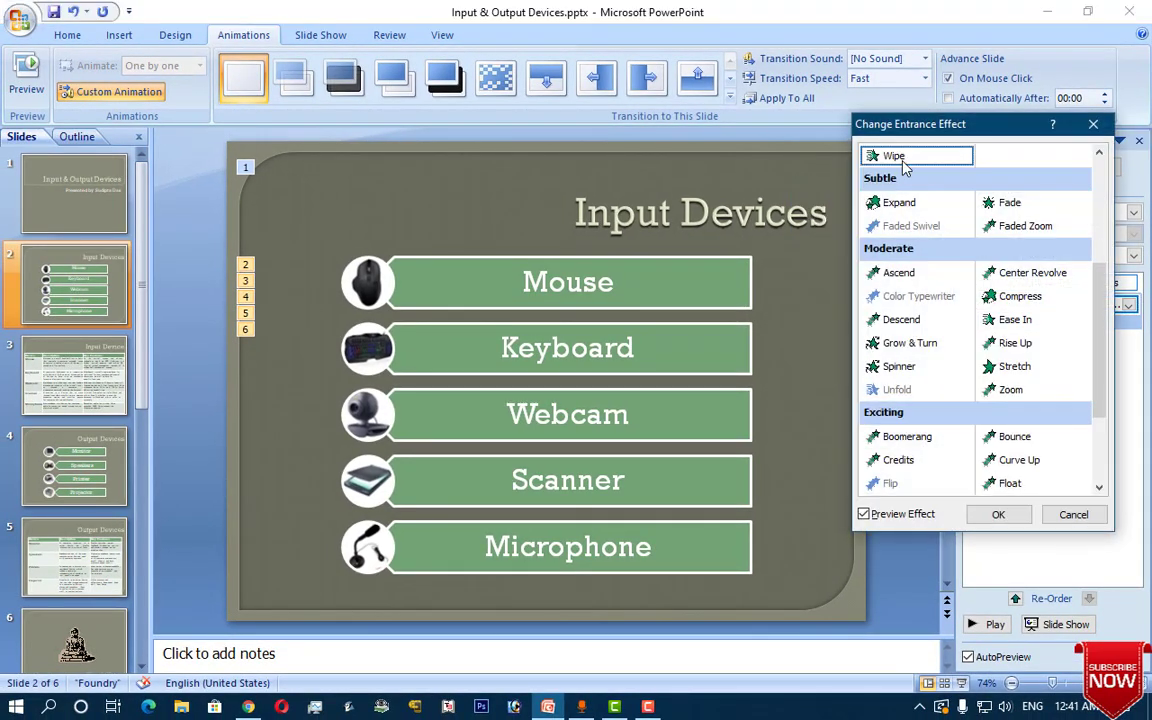
pyautogui.click(1036, 228)
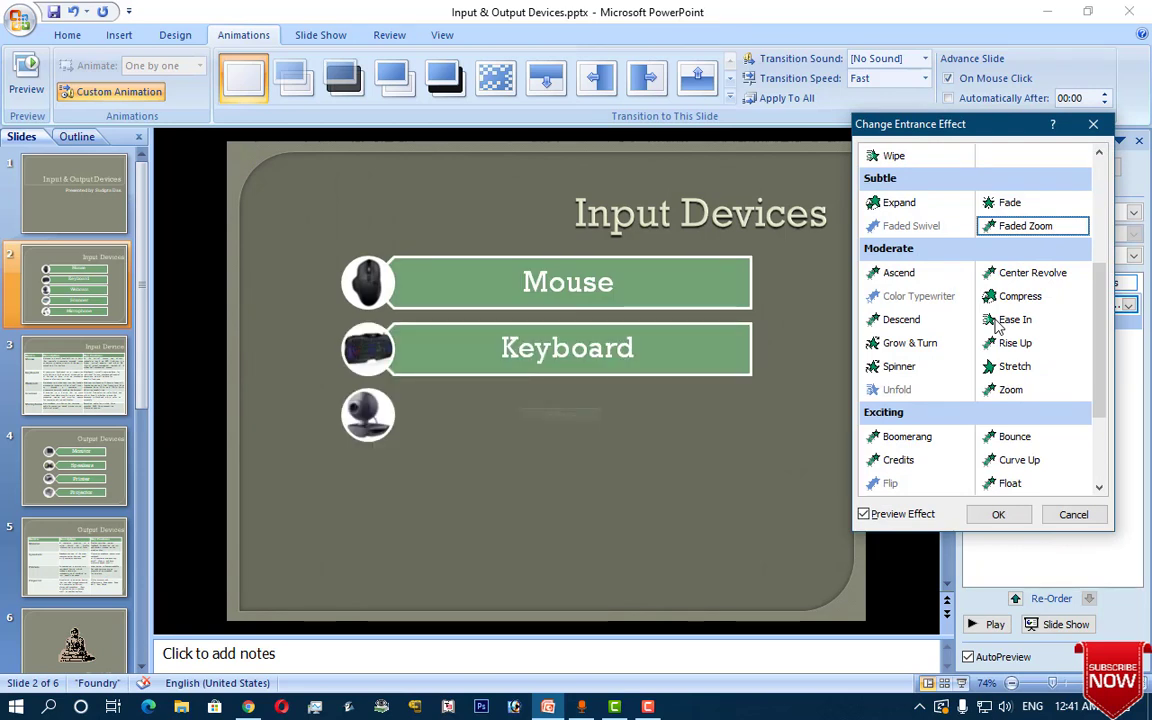
pyautogui.scroll(4, 935, 355)
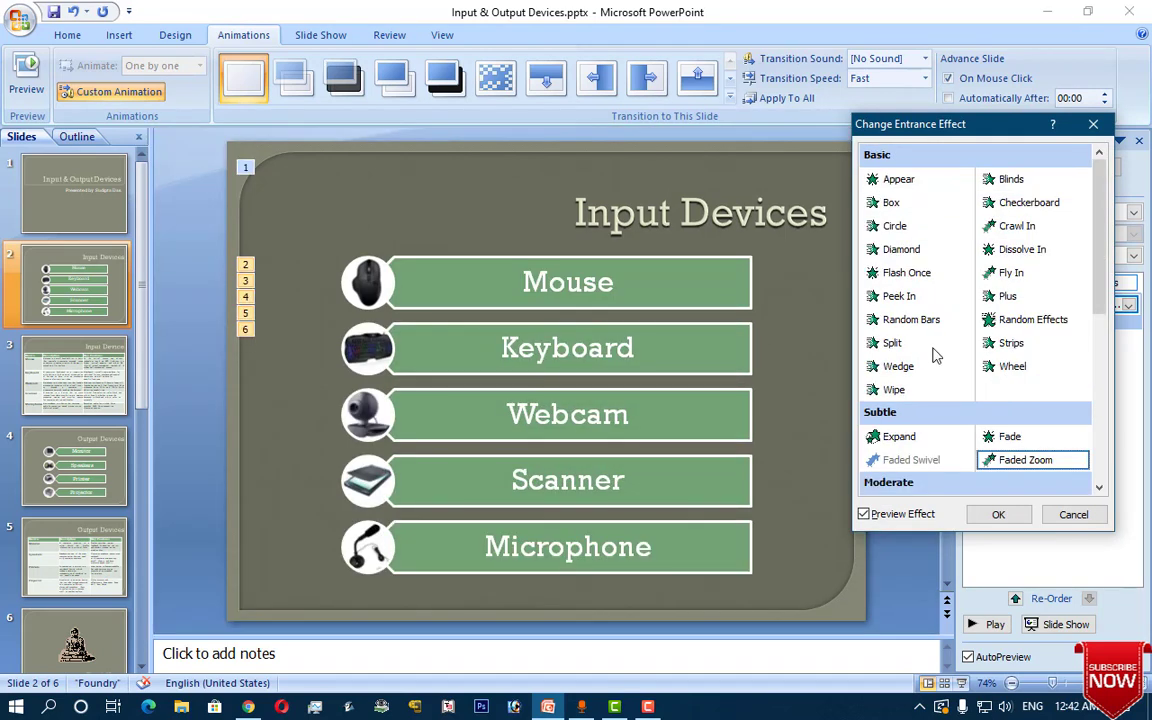
pyautogui.click(1033, 320)
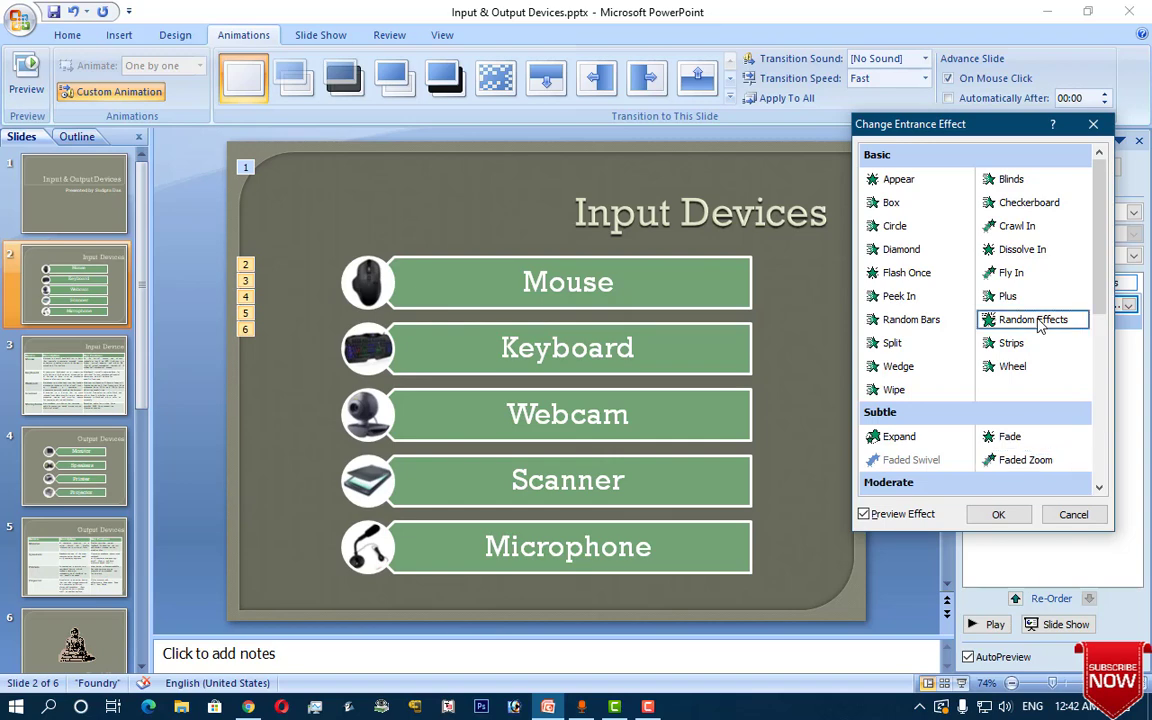
pyautogui.press('Return')
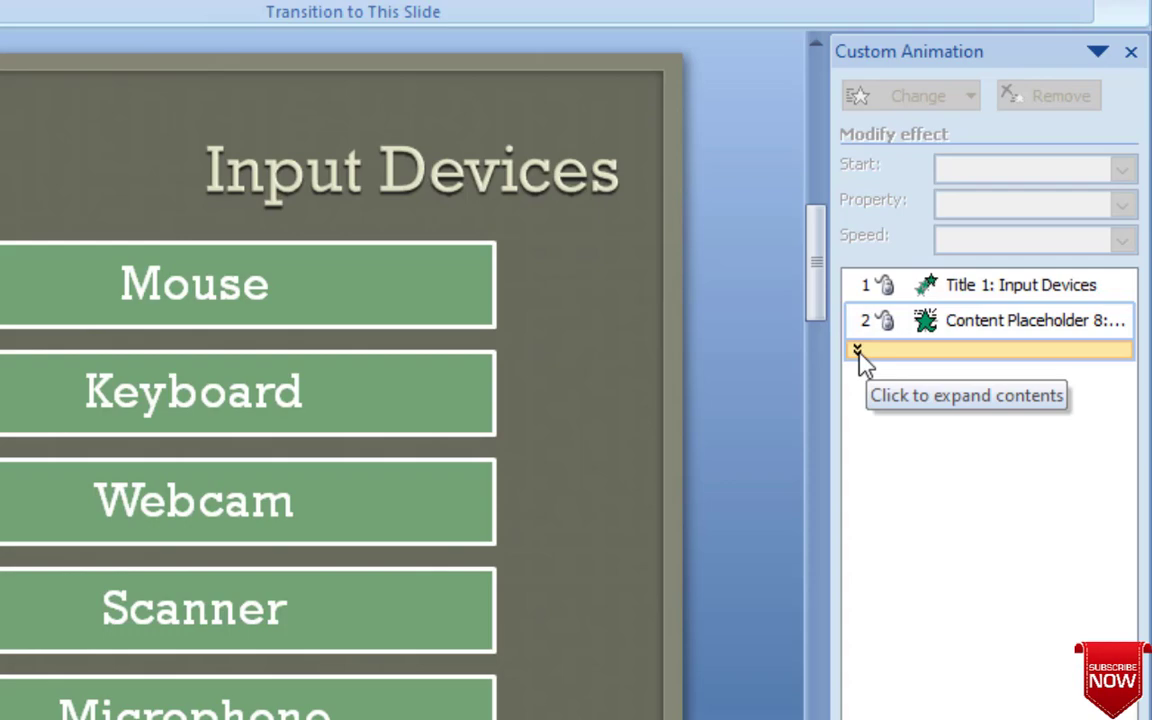
# - Expand the device list animation into per-item entries and select the Mouse item's entries
pyautogui.click(858, 352)
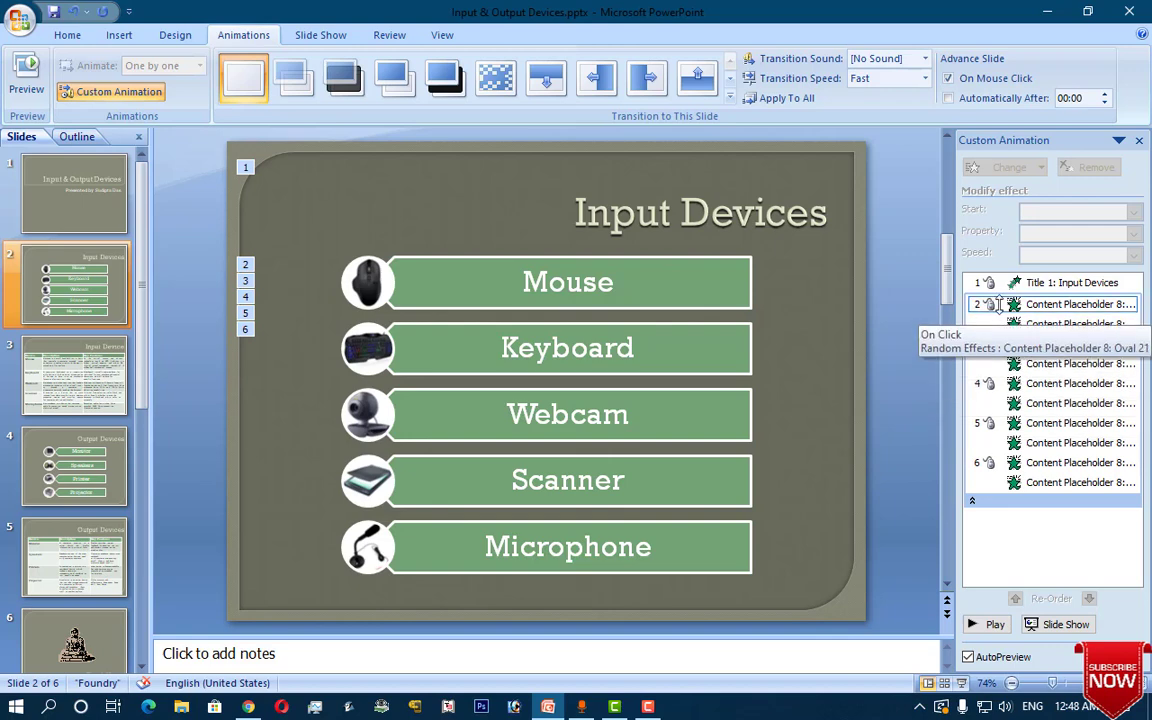
pyautogui.click(1005, 305)
pyautogui.click(1025, 324)
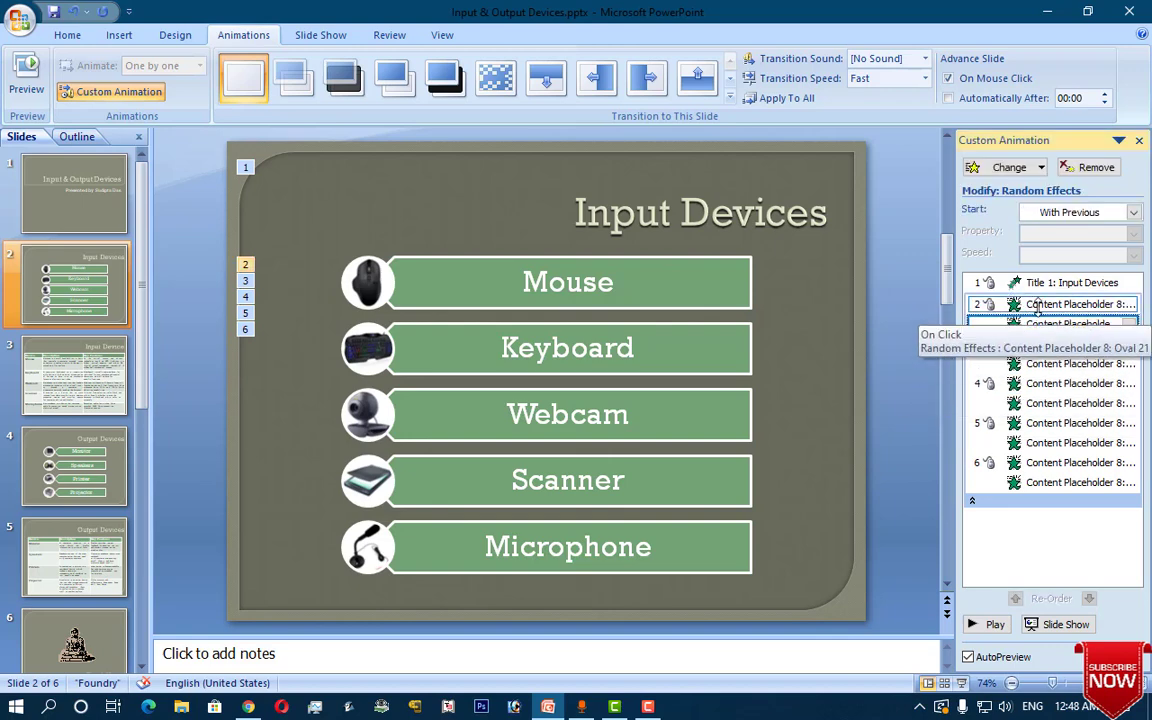
pyautogui.click(368, 283)
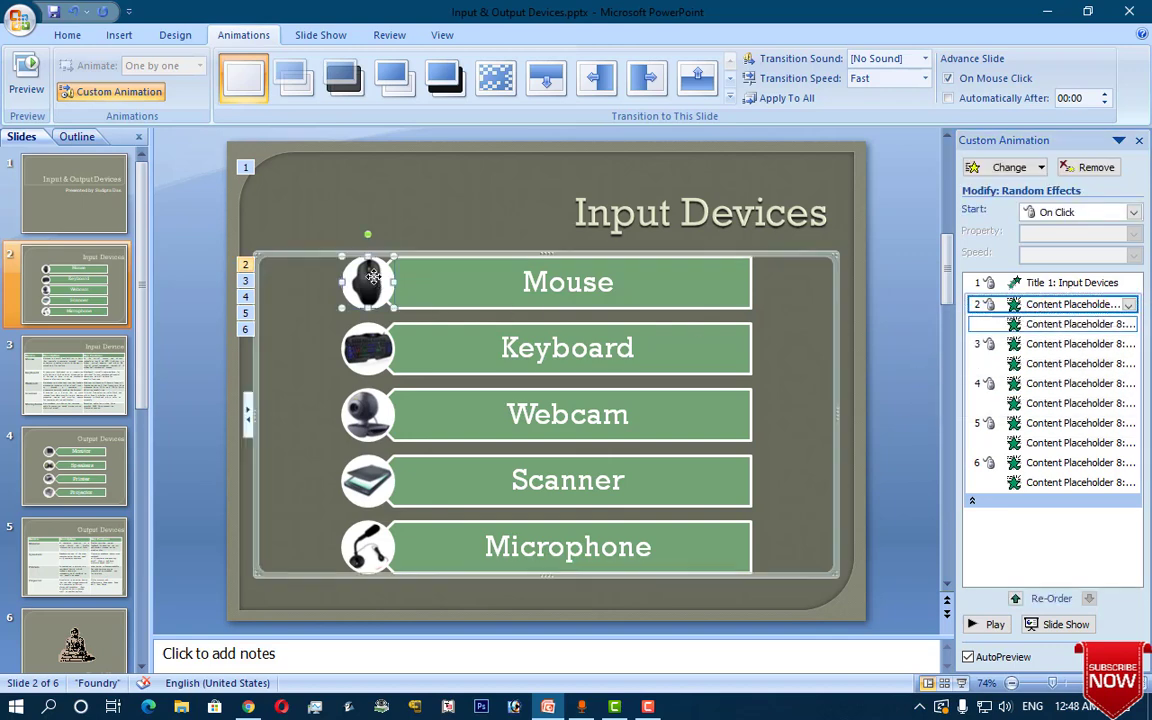
pyautogui.click(489, 289)
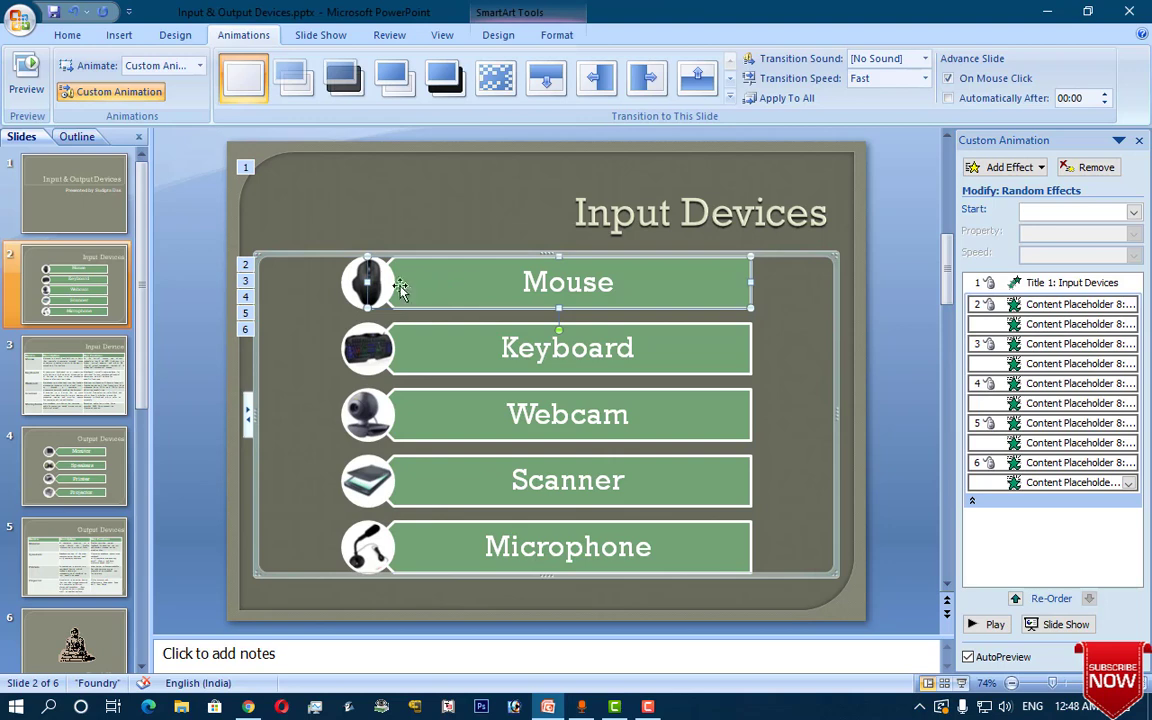
pyautogui.click(1005, 304)
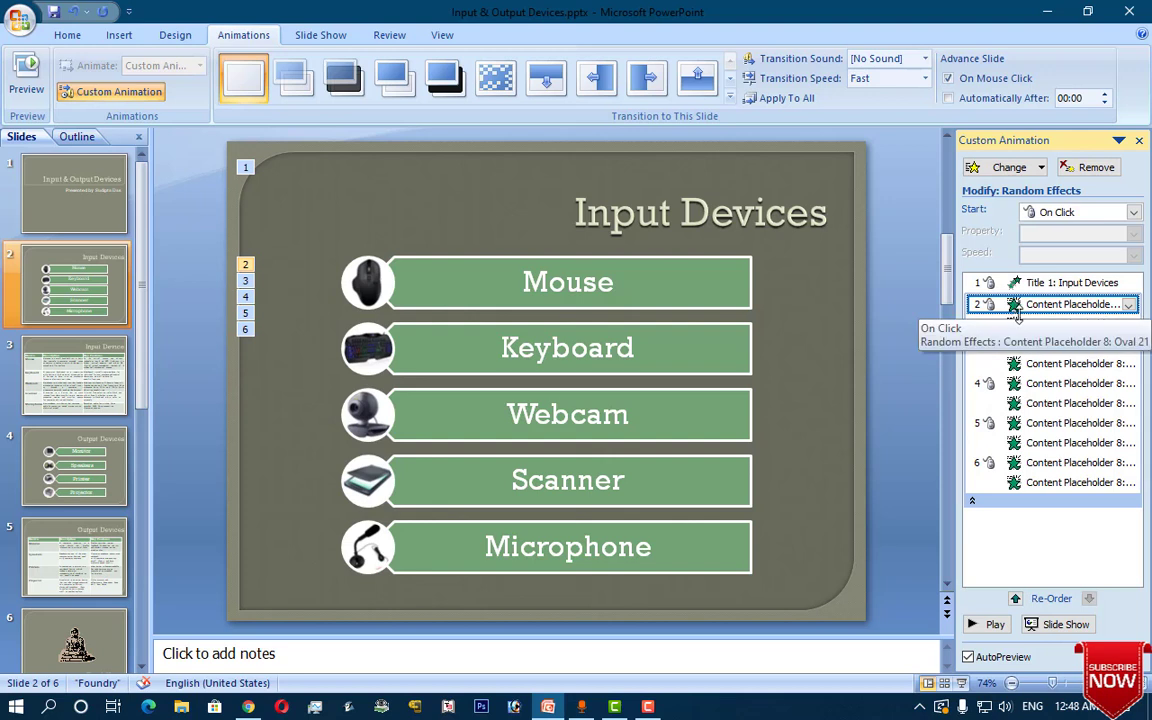
pyautogui.keyDown('shift'); pyautogui.click(1030, 324); pyautogui.keyUp('shift')
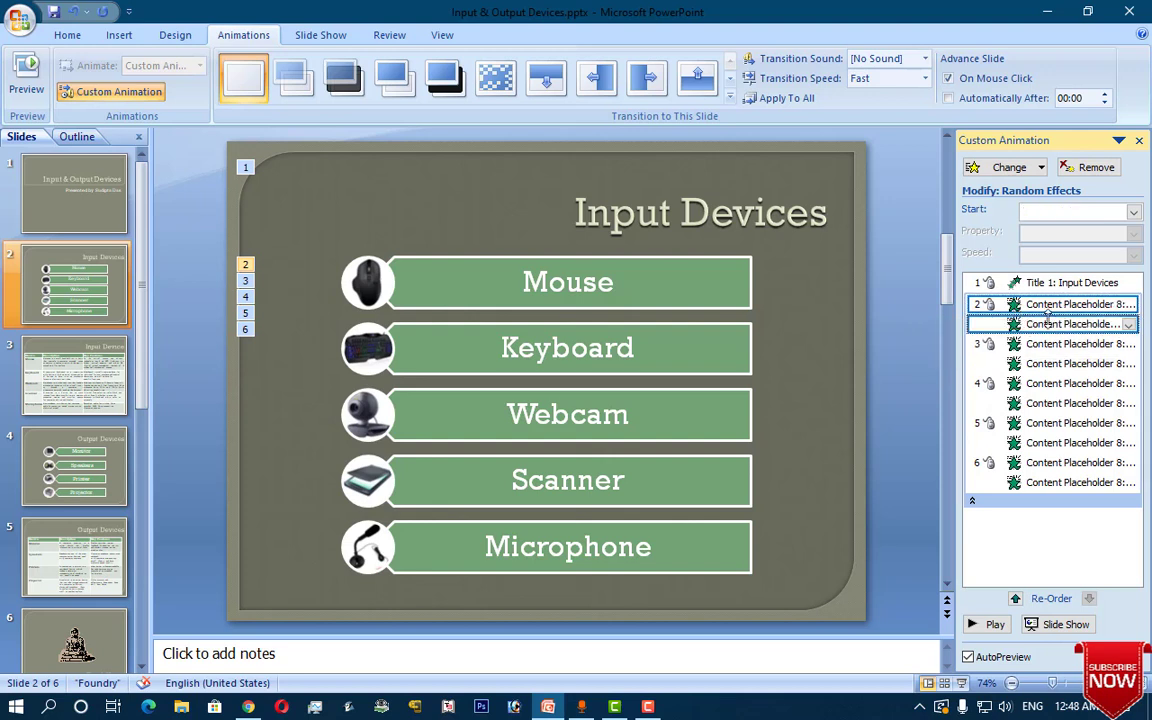
# - Preview the Diamond entrance on the Mouse entries, then cancel to keep Random Effects
pyautogui.click(1043, 172)
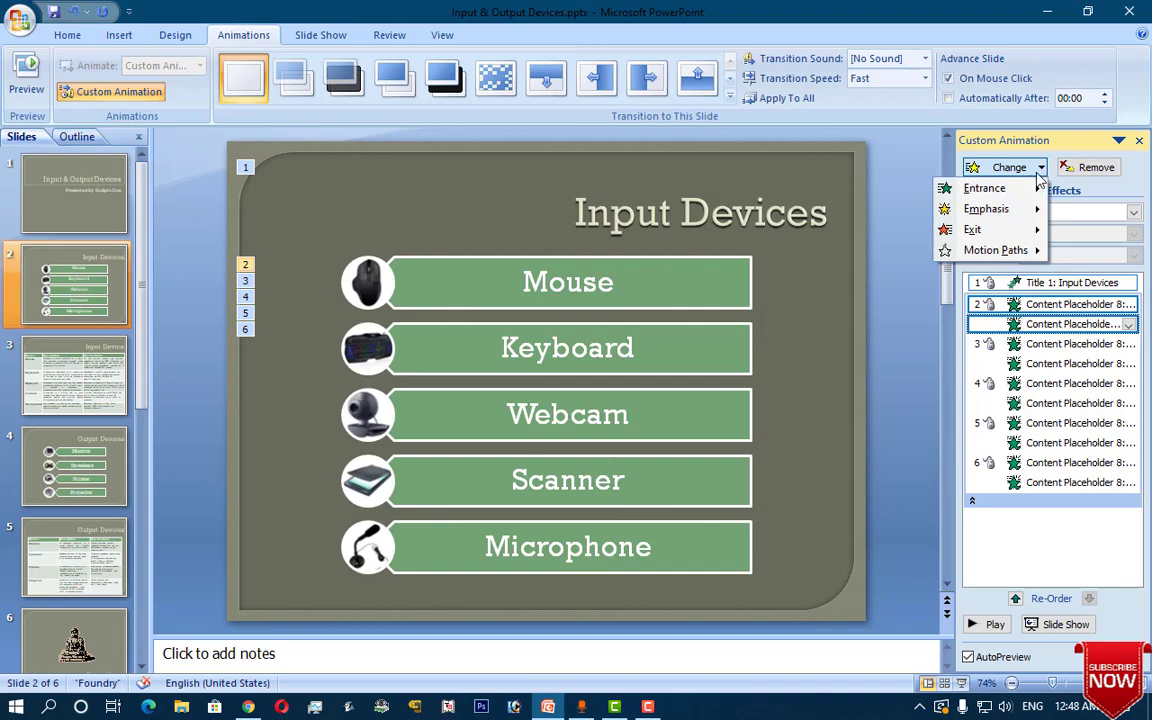
pyautogui.moveTo(985, 188)
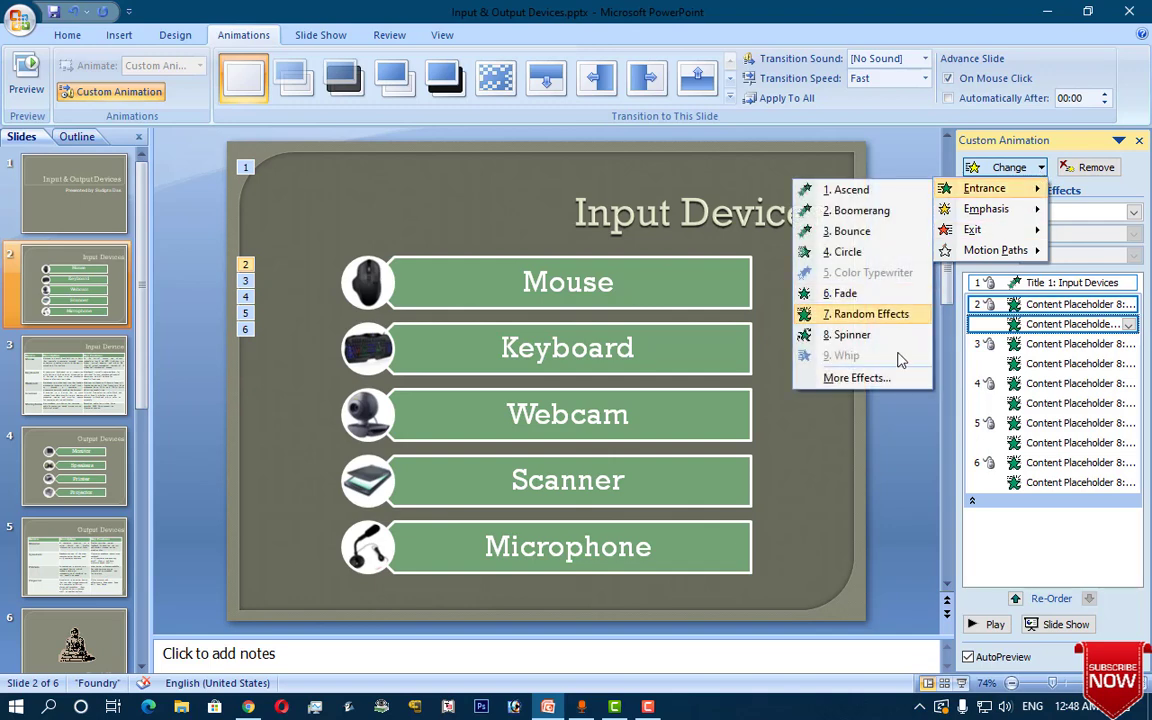
pyautogui.click(862, 381)
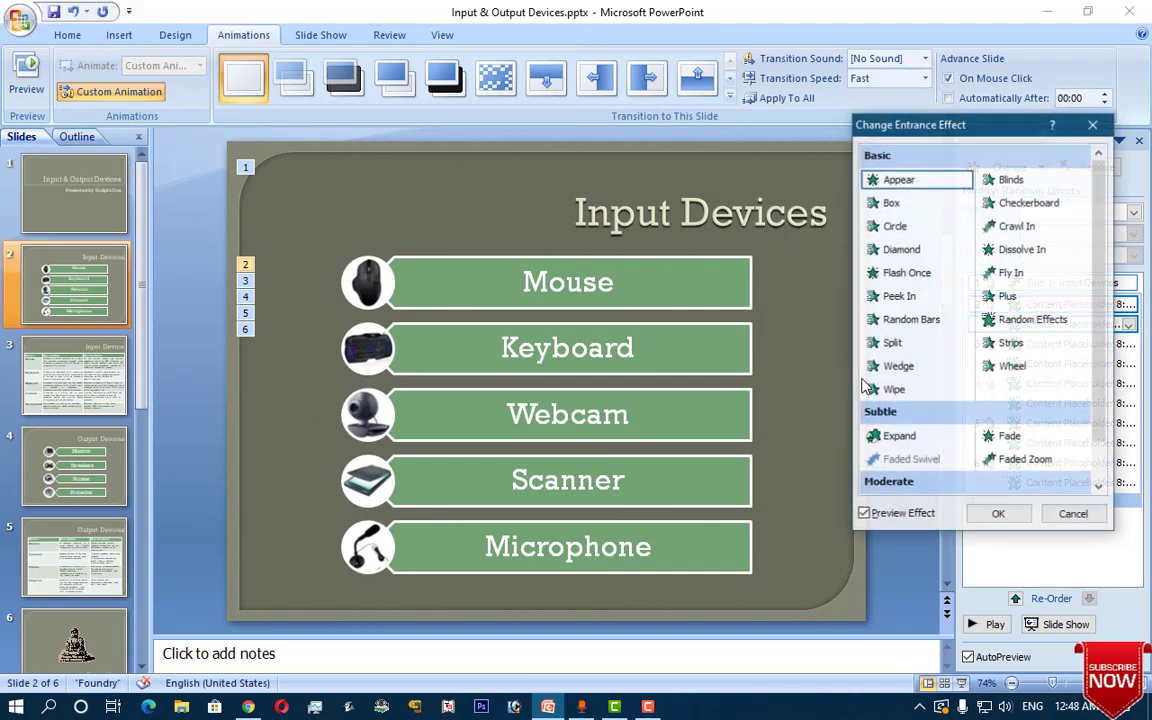
pyautogui.click(912, 257)
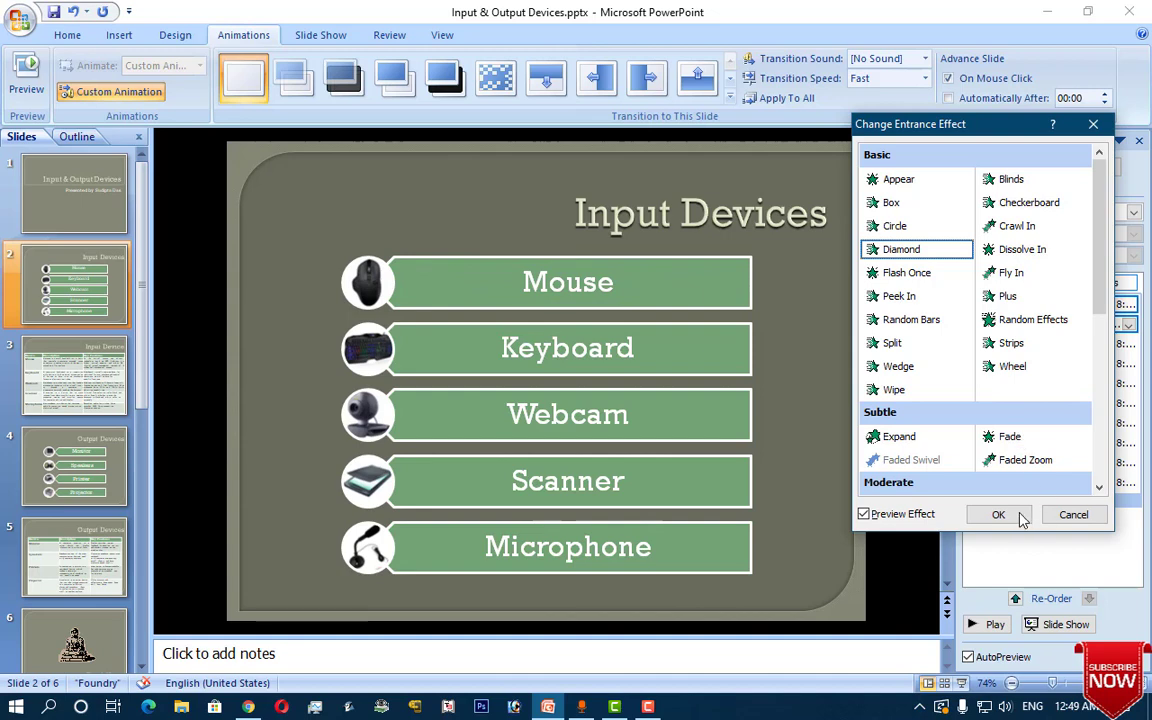
pyautogui.click(1073, 514)
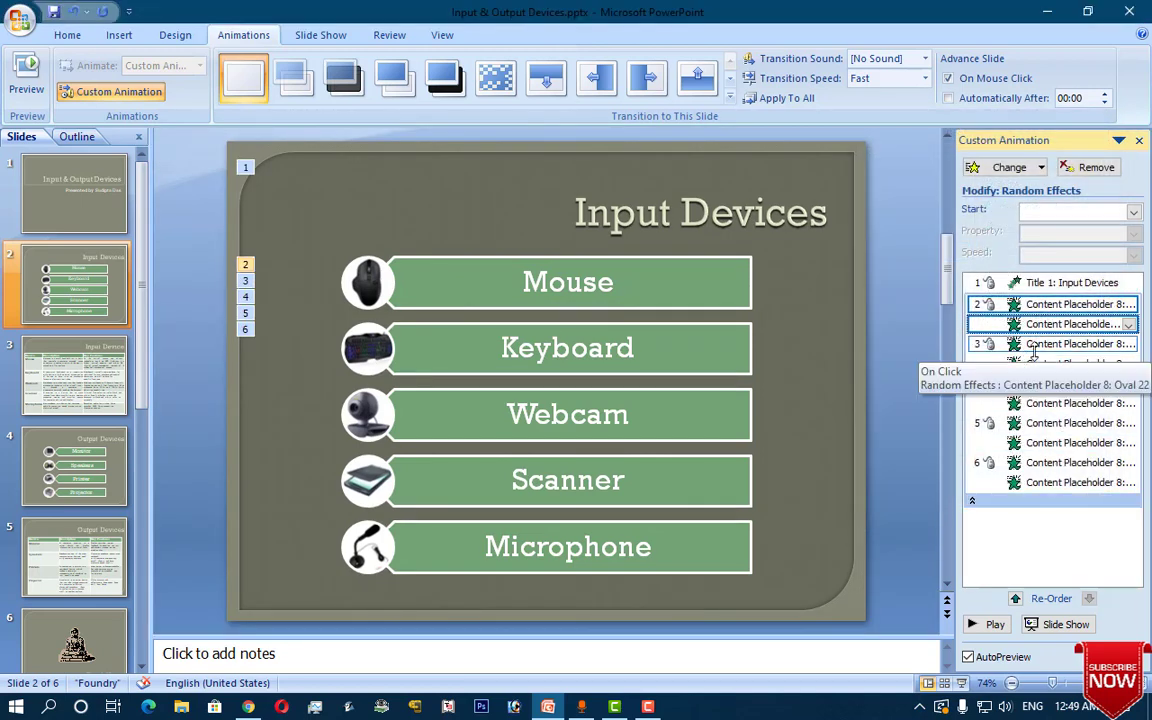
# - Try the Fly In entrance on the Keyboard item's animation entry and close the effects list
pyautogui.click(1034, 346)
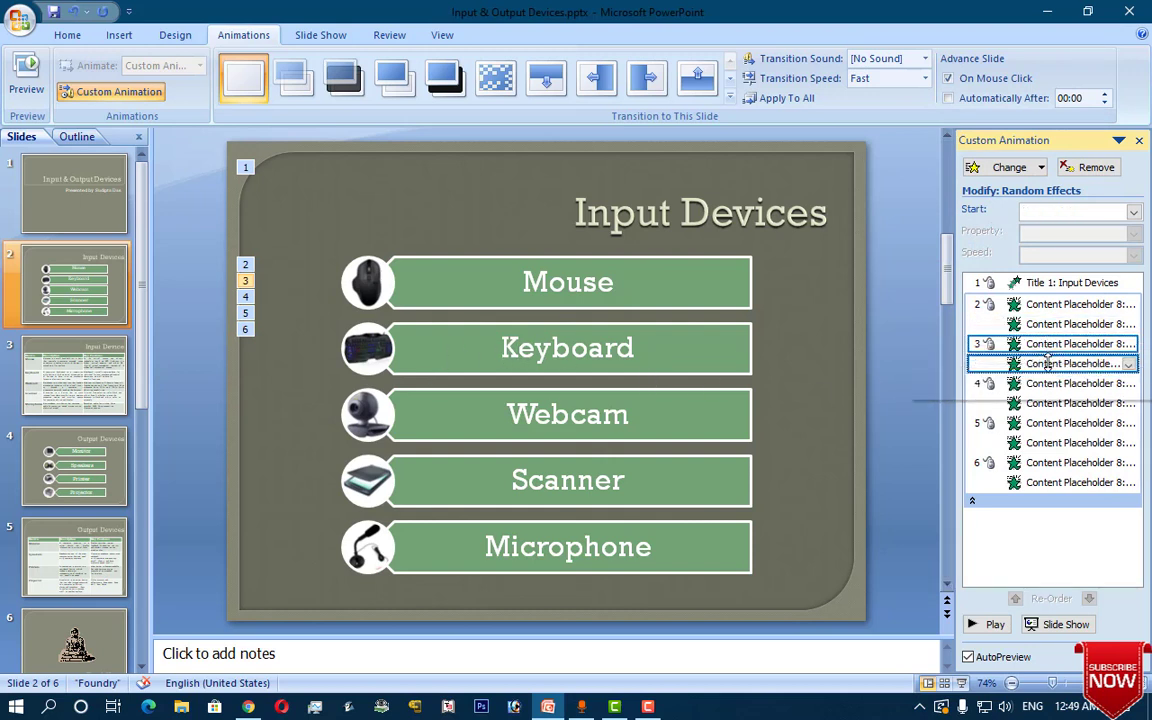
pyautogui.click(1030, 170)
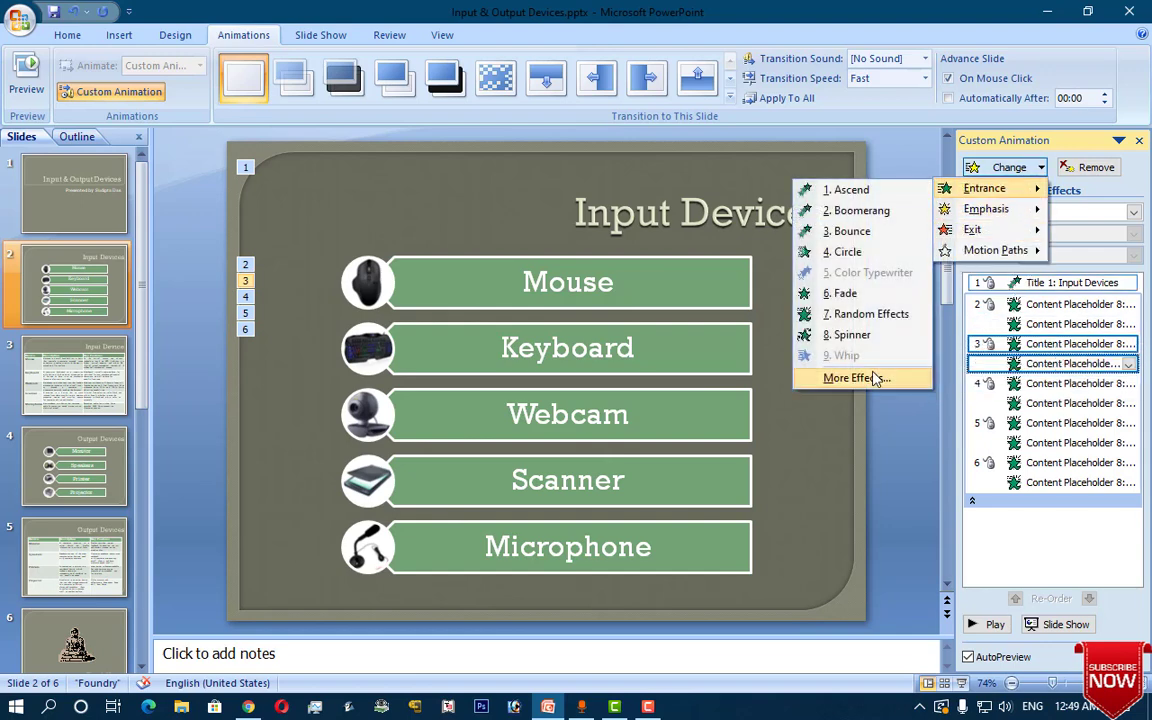
pyautogui.click(874, 377)
pyautogui.click(1012, 273)
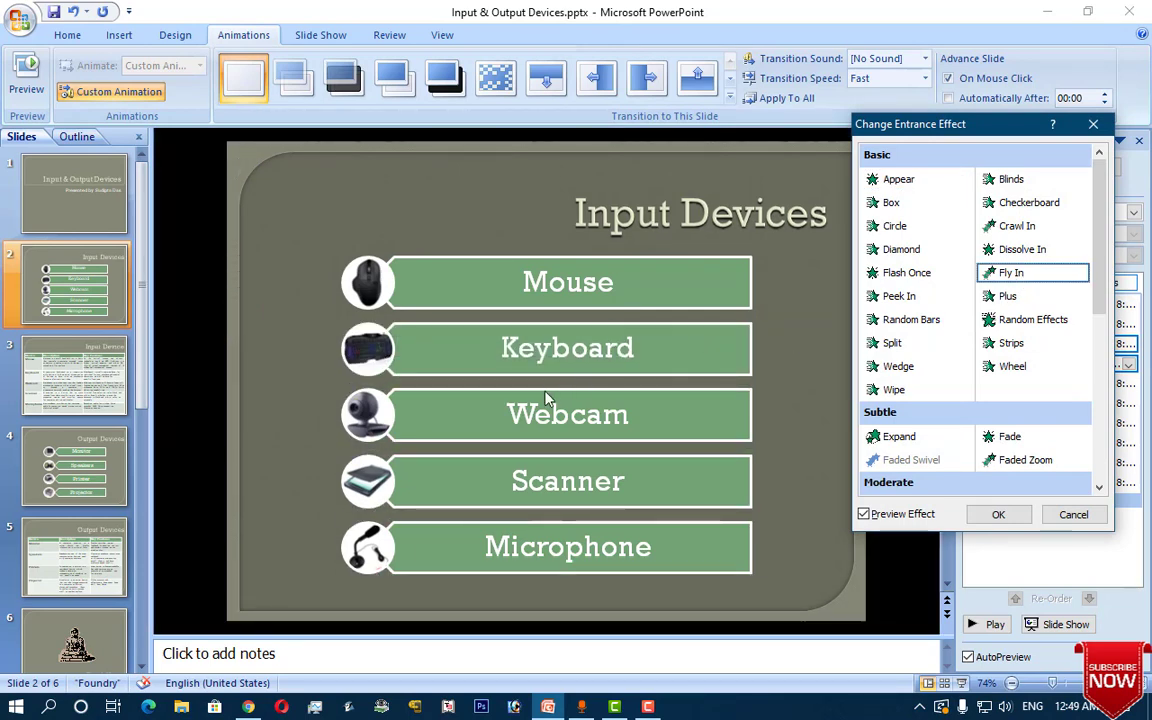
pyautogui.click(1073, 515)
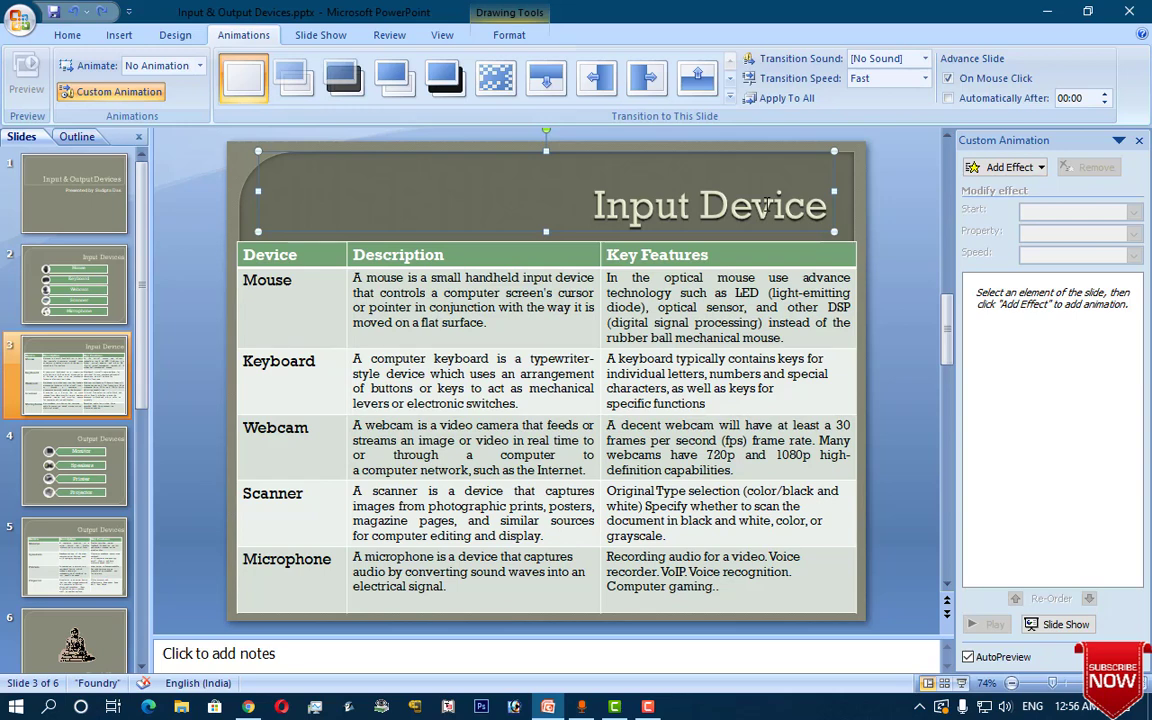
# - Give slide 3's 'Input Device' title a Descend entrance and play a preview
pyautogui.click(1012, 167)
pyautogui.moveTo(986, 188)
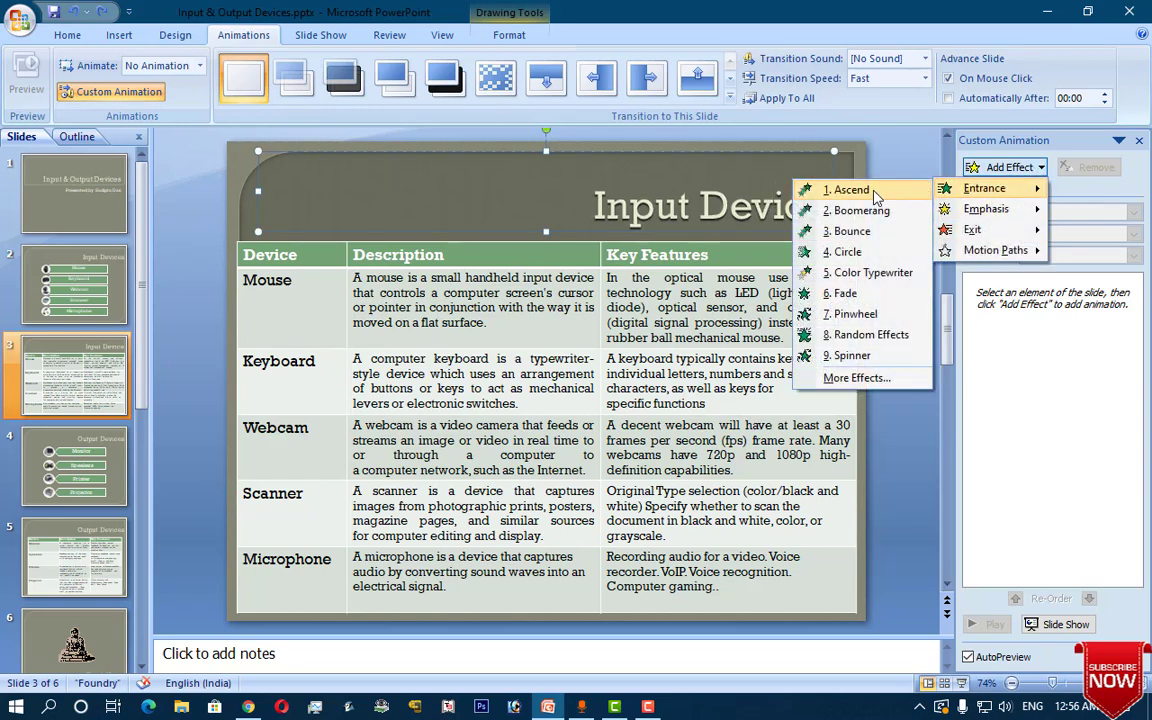
pyautogui.click(890, 383)
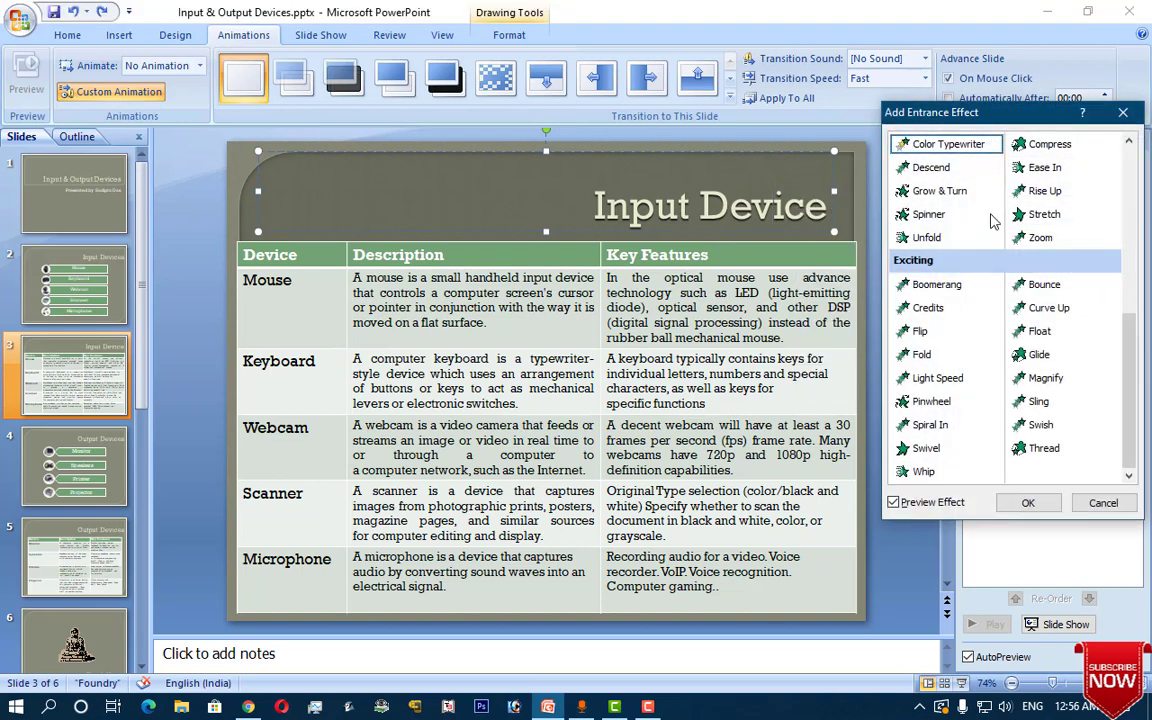
pyautogui.click(1057, 195)
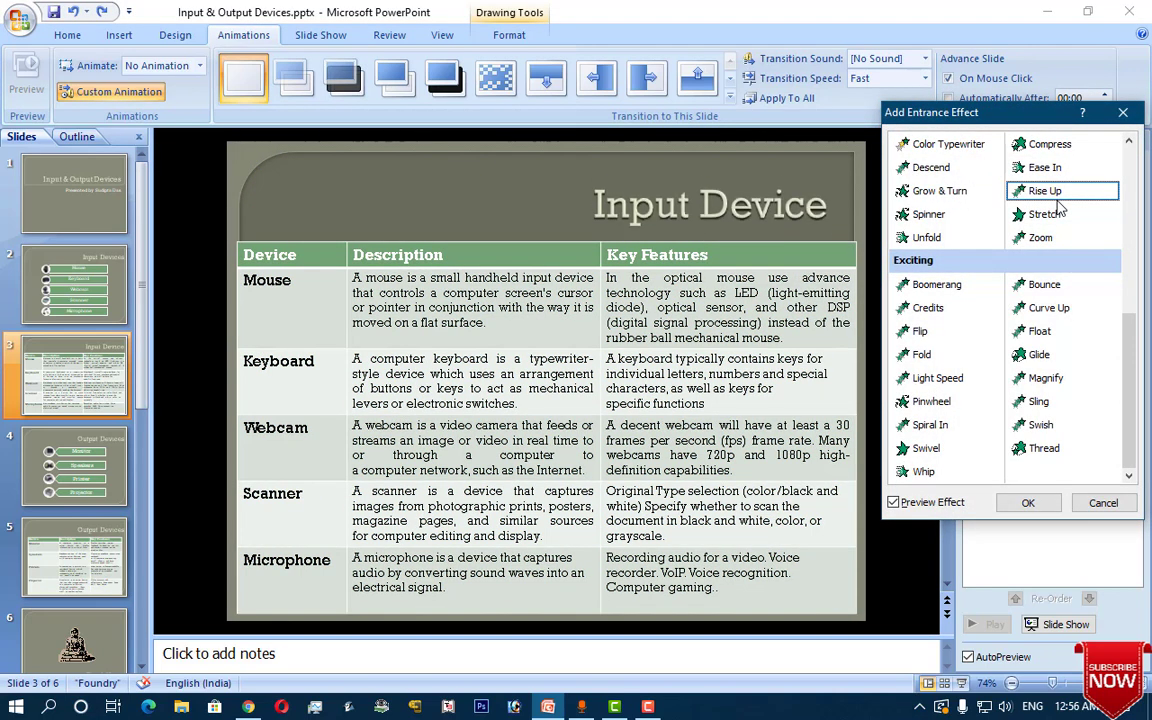
pyautogui.scroll(5, 953, 440)
pyautogui.click(948, 468)
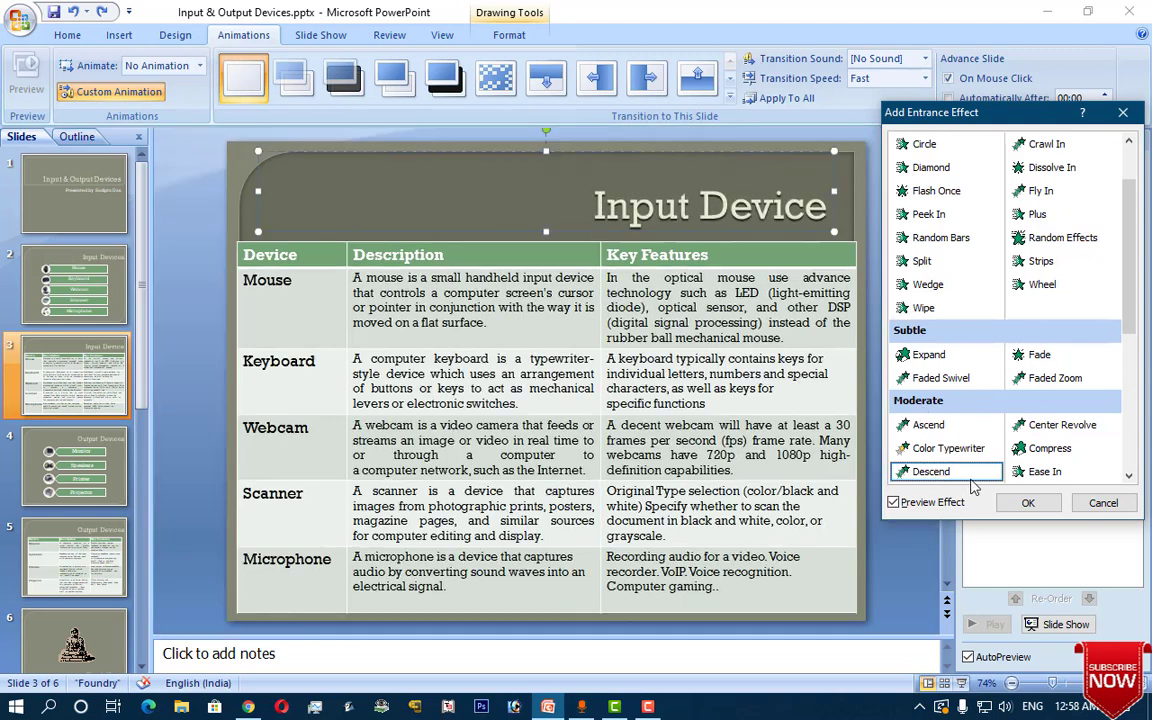
pyautogui.click(1027, 502)
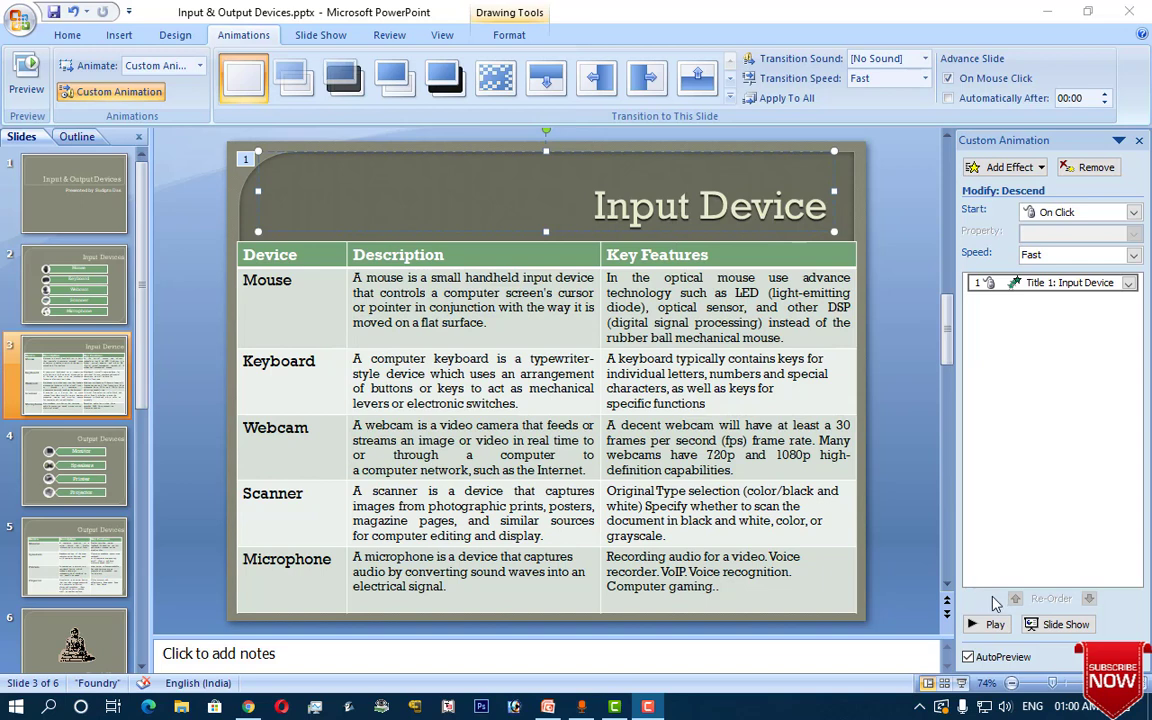
pyautogui.click(988, 624)
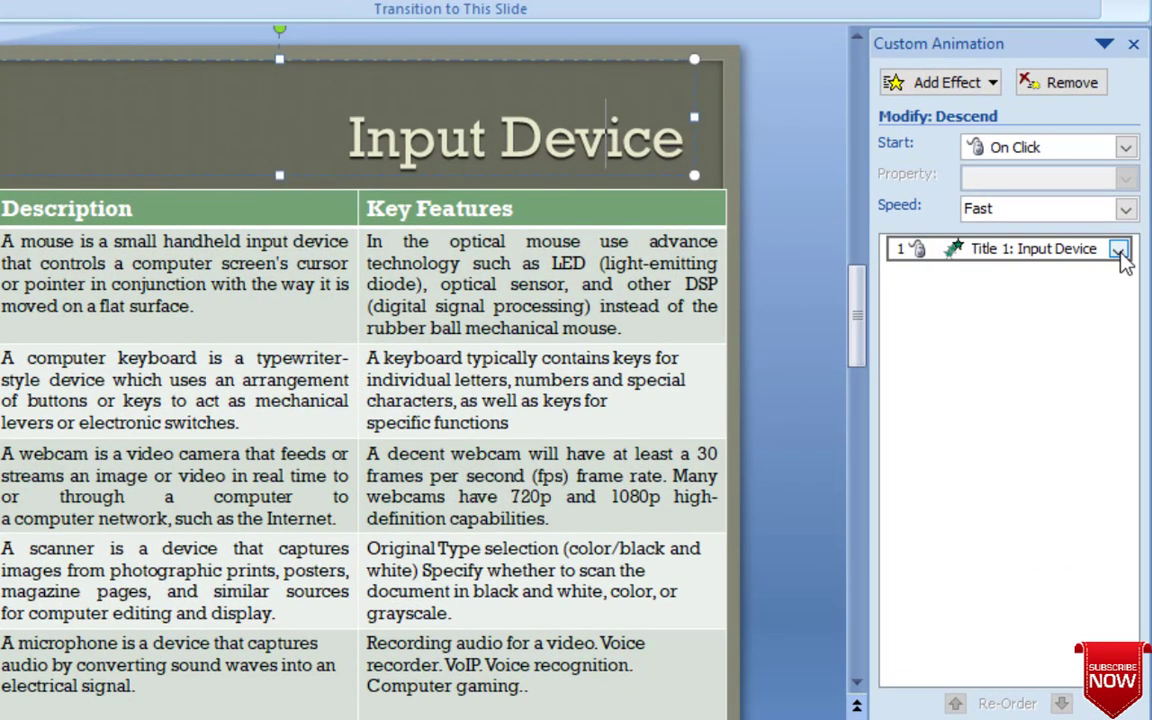
# - Set the title's Descend effect to animate text By letter with a 10% delay
pyautogui.click(1119, 252)
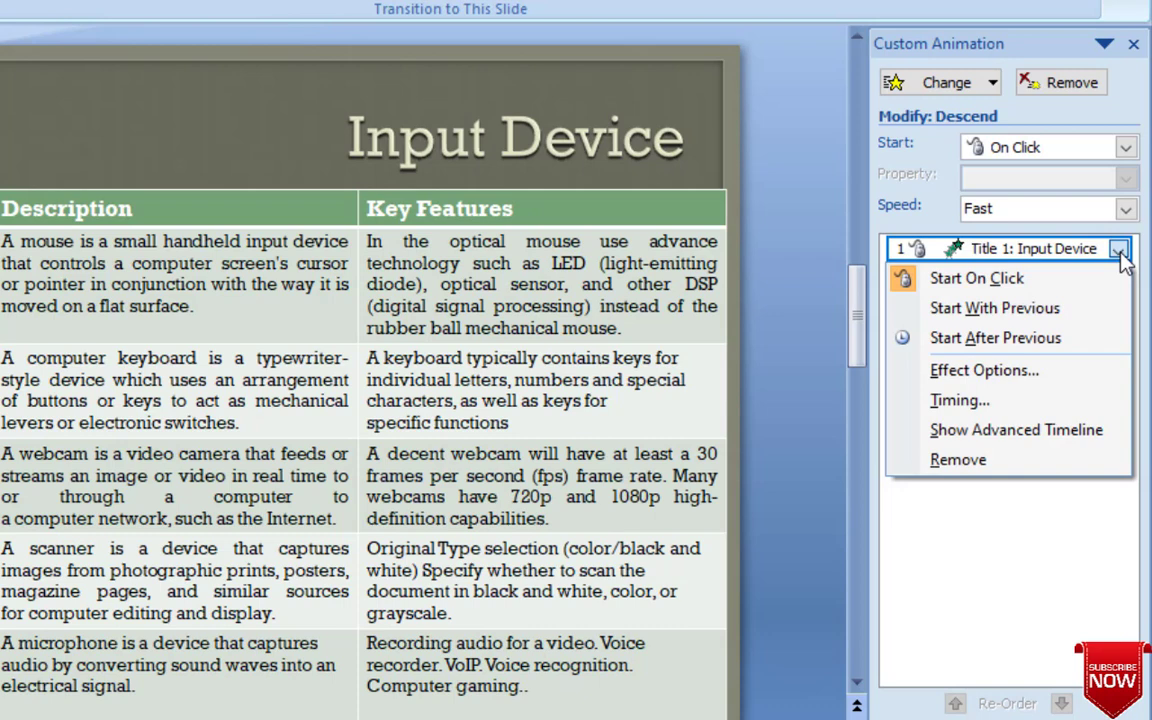
pyautogui.click(993, 372)
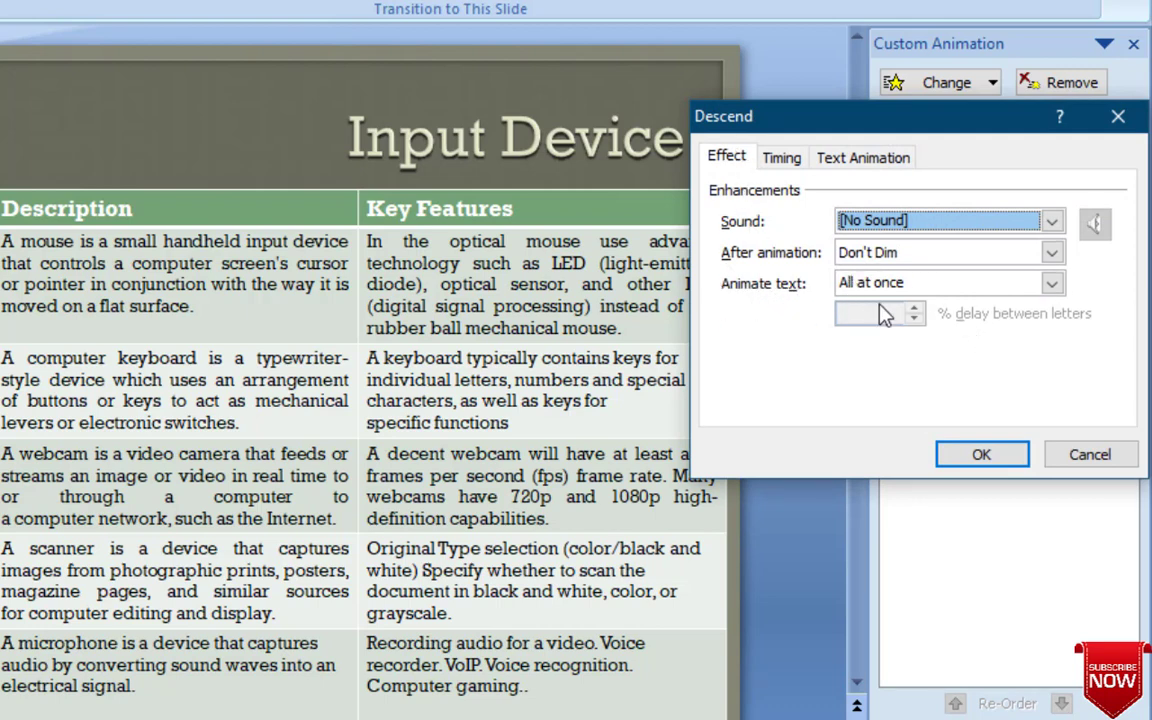
pyautogui.click(1050, 284)
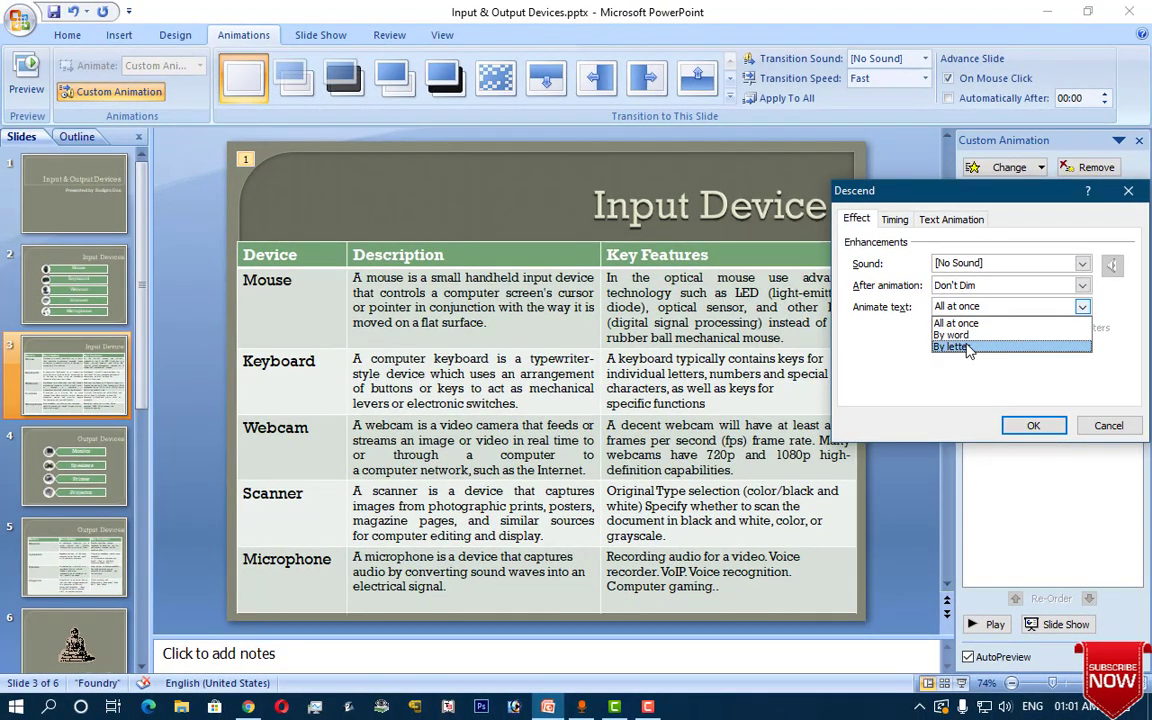
pyautogui.click(968, 347)
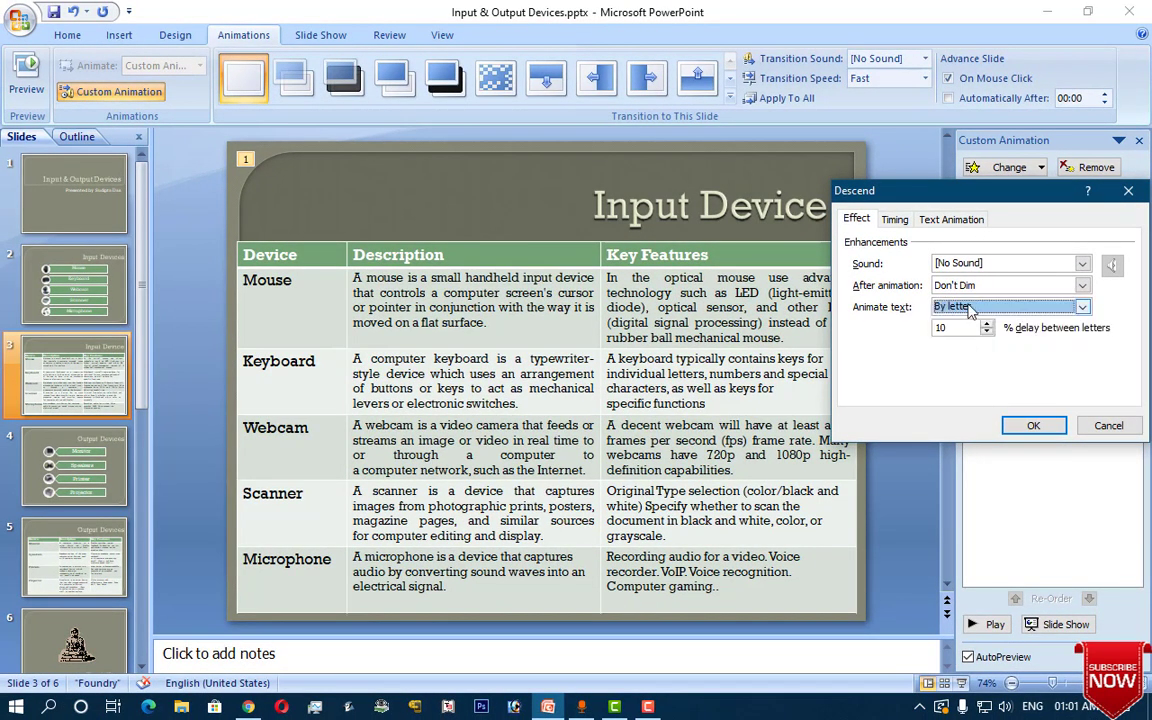
pyautogui.click(1030, 428)
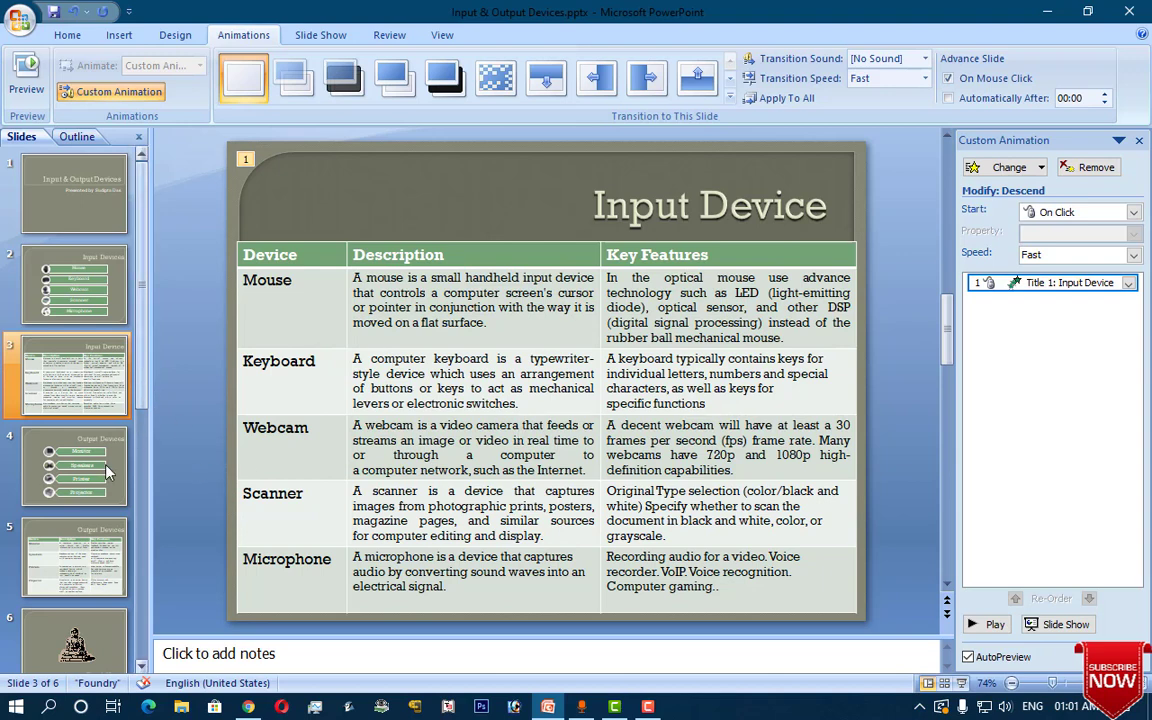
pyautogui.scroll(-2, 128, 344)
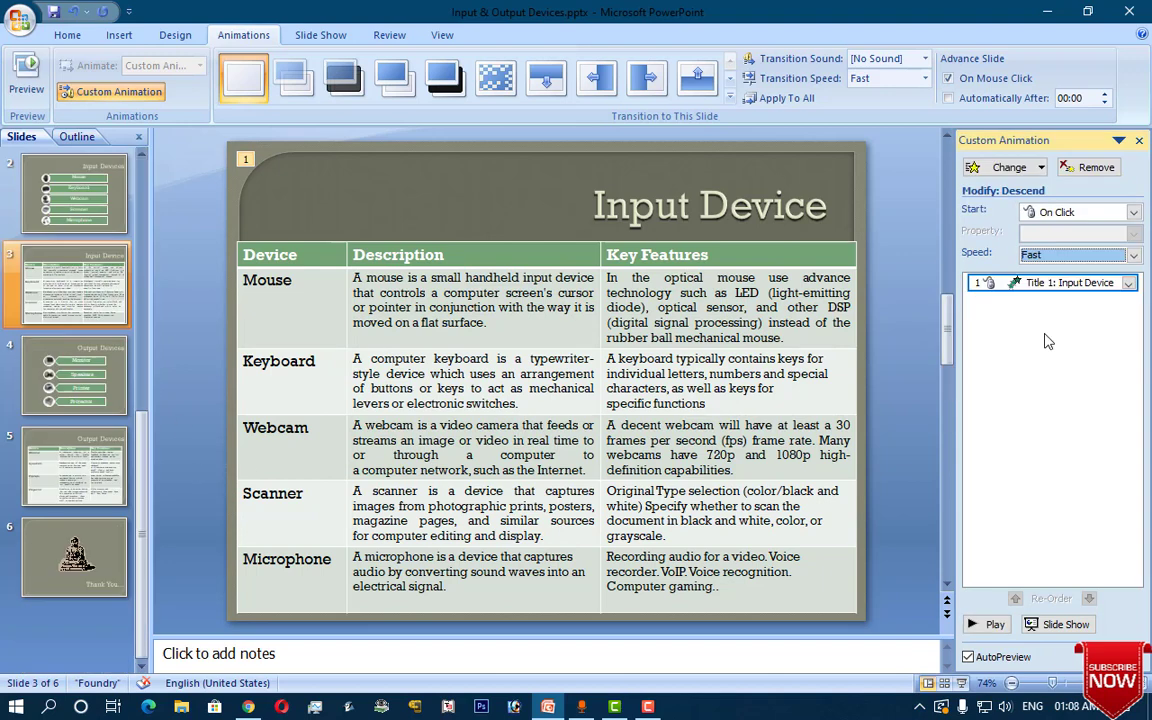
# - Preview the 'Input Device' title animation and keep its speed at Fast
pyautogui.click(820, 190)
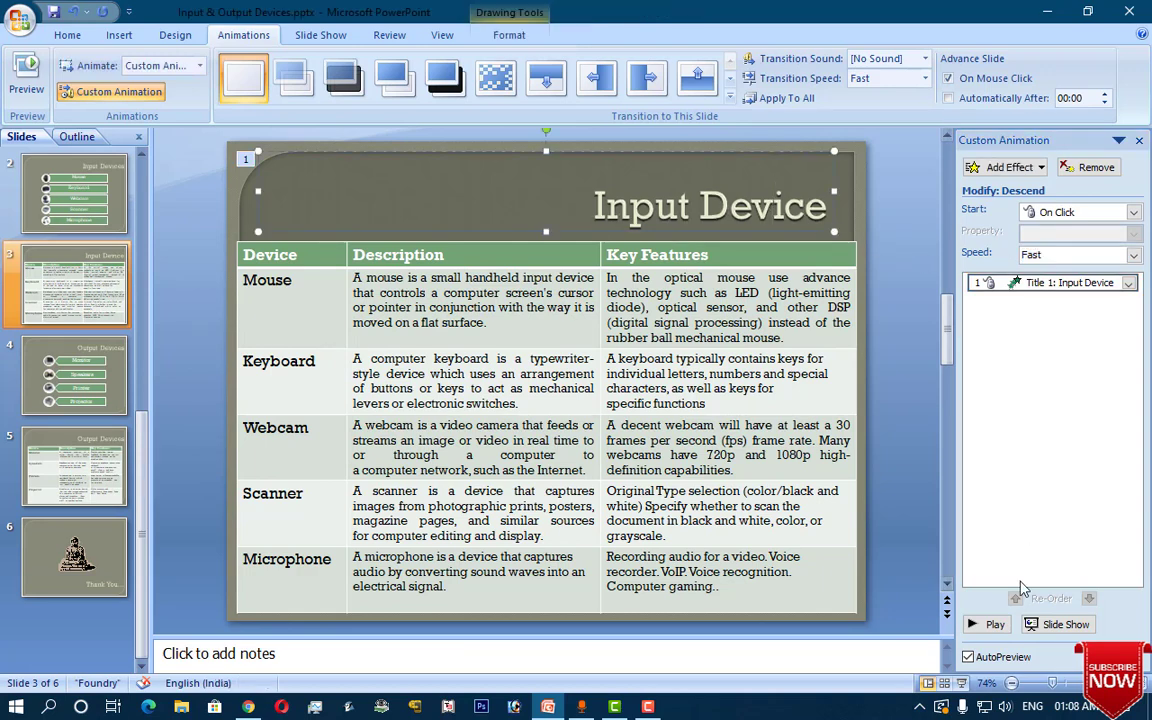
pyautogui.click(990, 624)
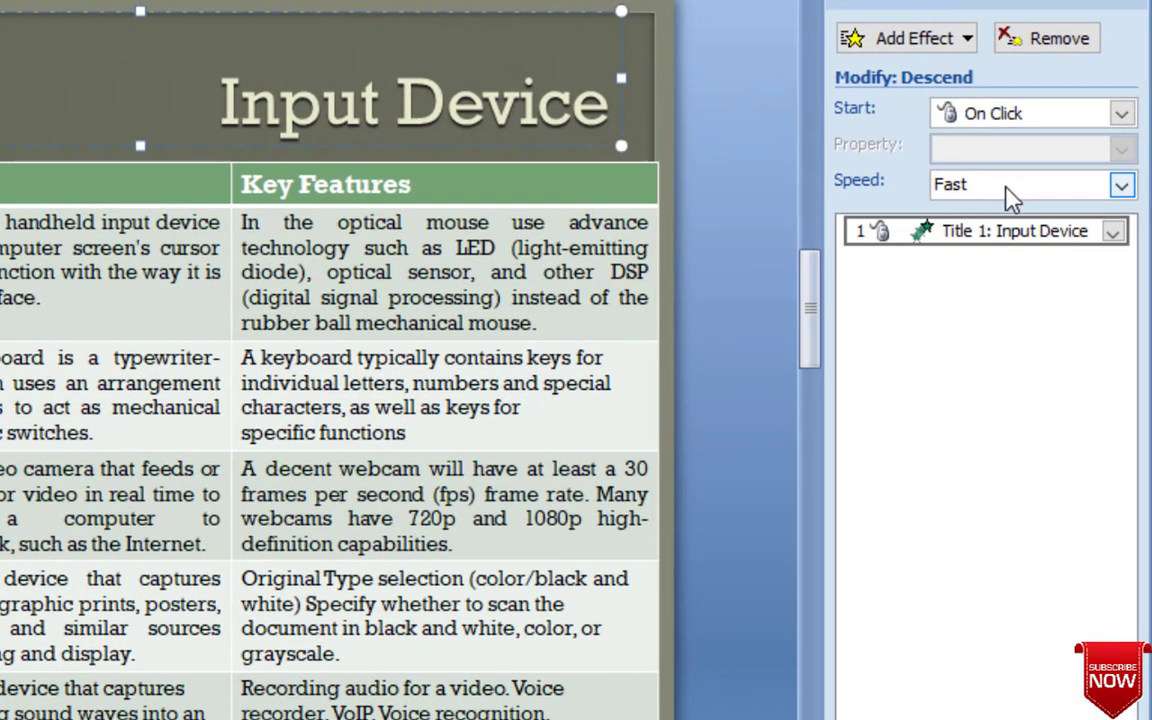
pyautogui.click(1121, 185)
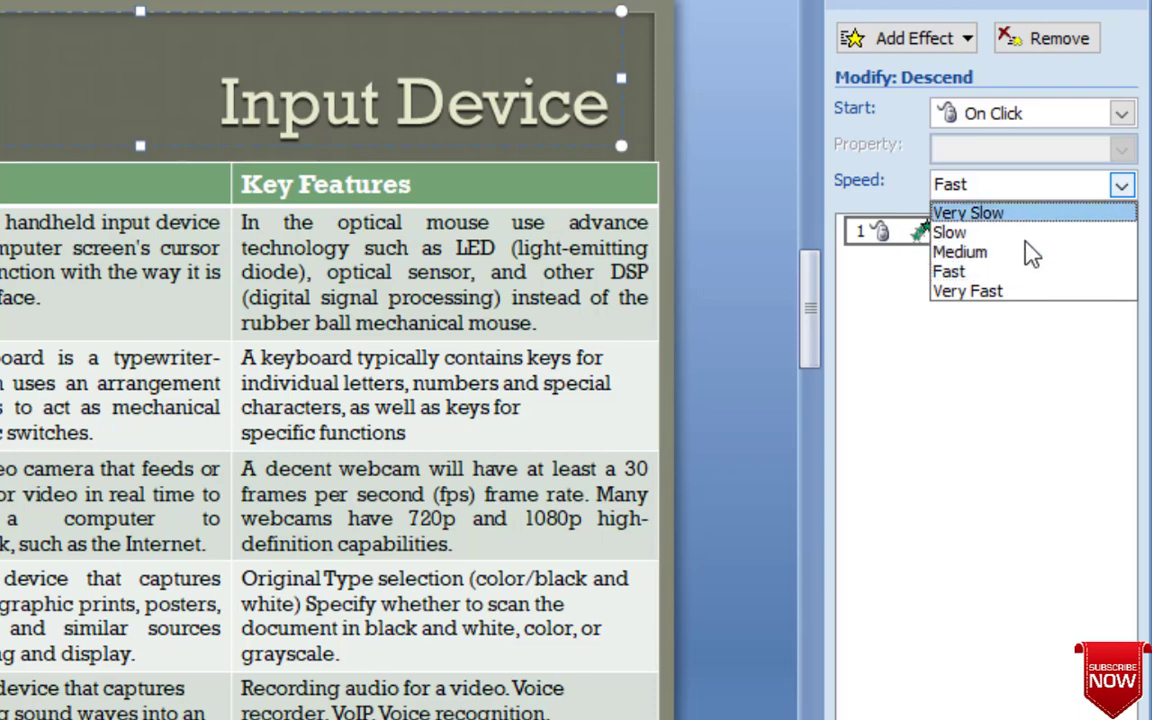
pyautogui.click(1000, 271)
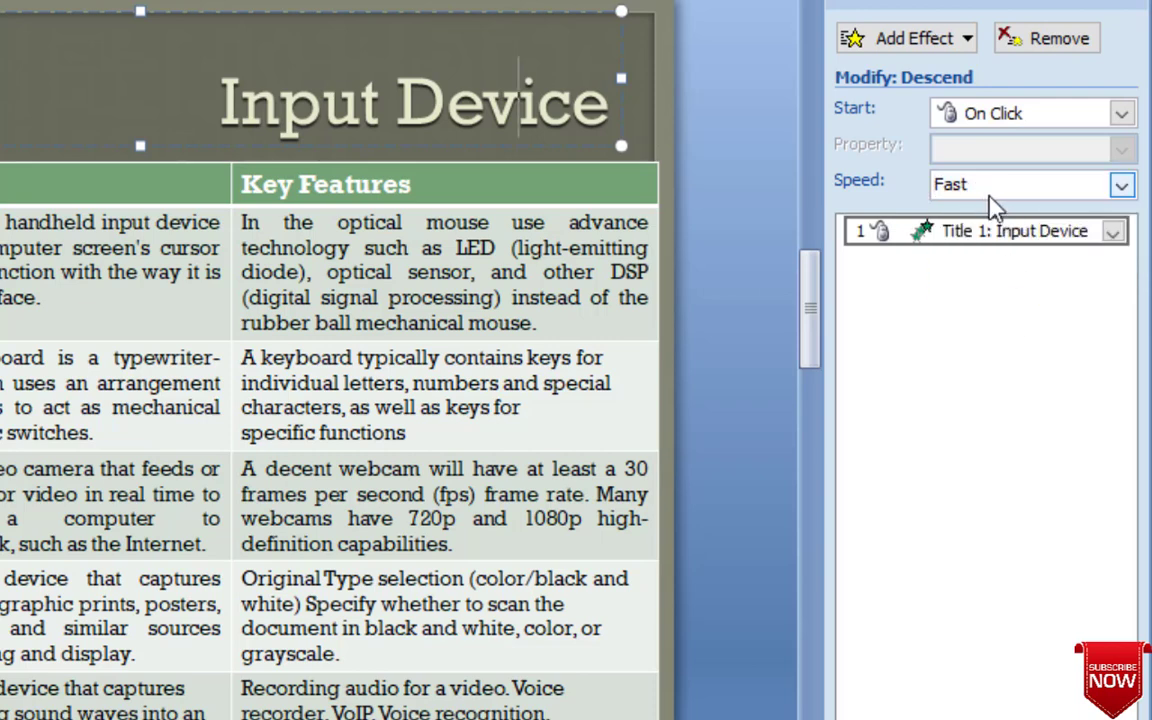
# - Reopen the Descend effect options and browse the sounds, leaving it at [No Sound]
pyautogui.click(1120, 238)
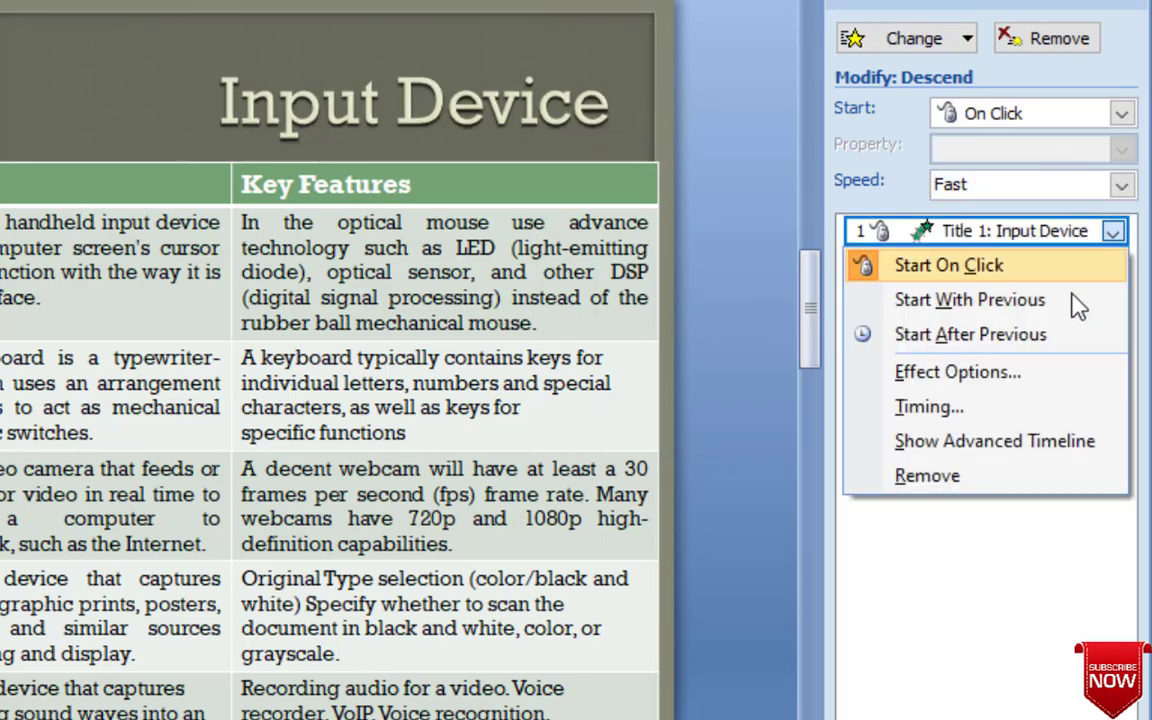
pyautogui.click(1000, 378)
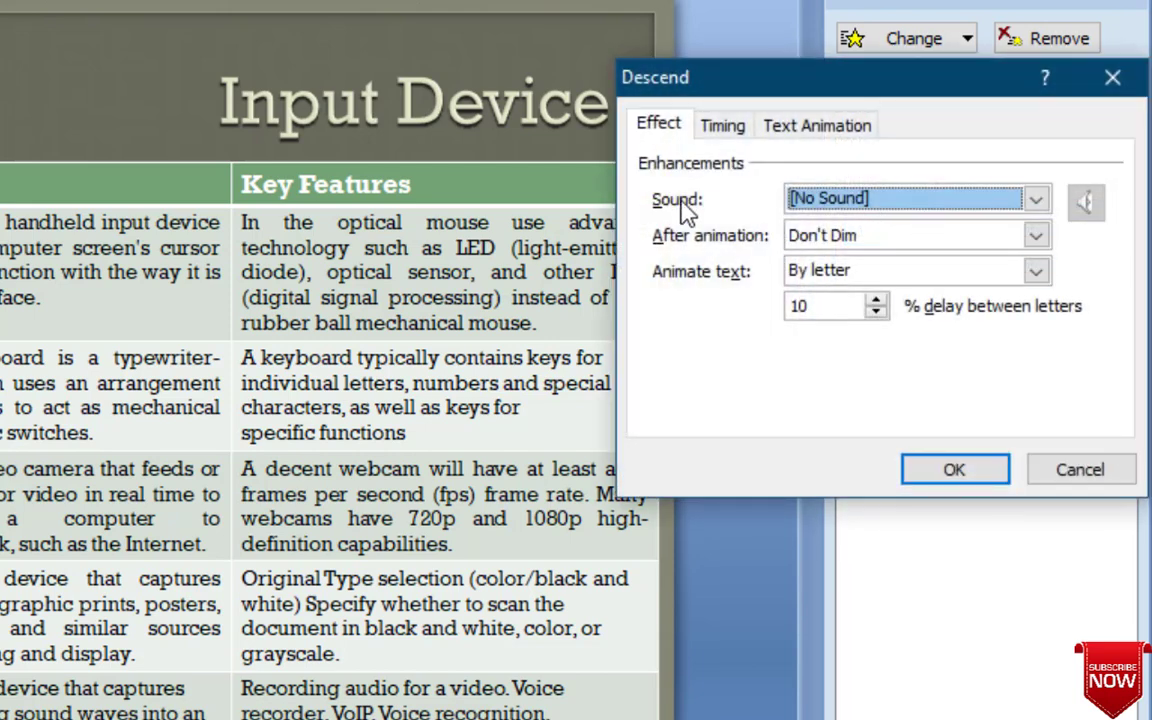
pyautogui.click(1035, 200)
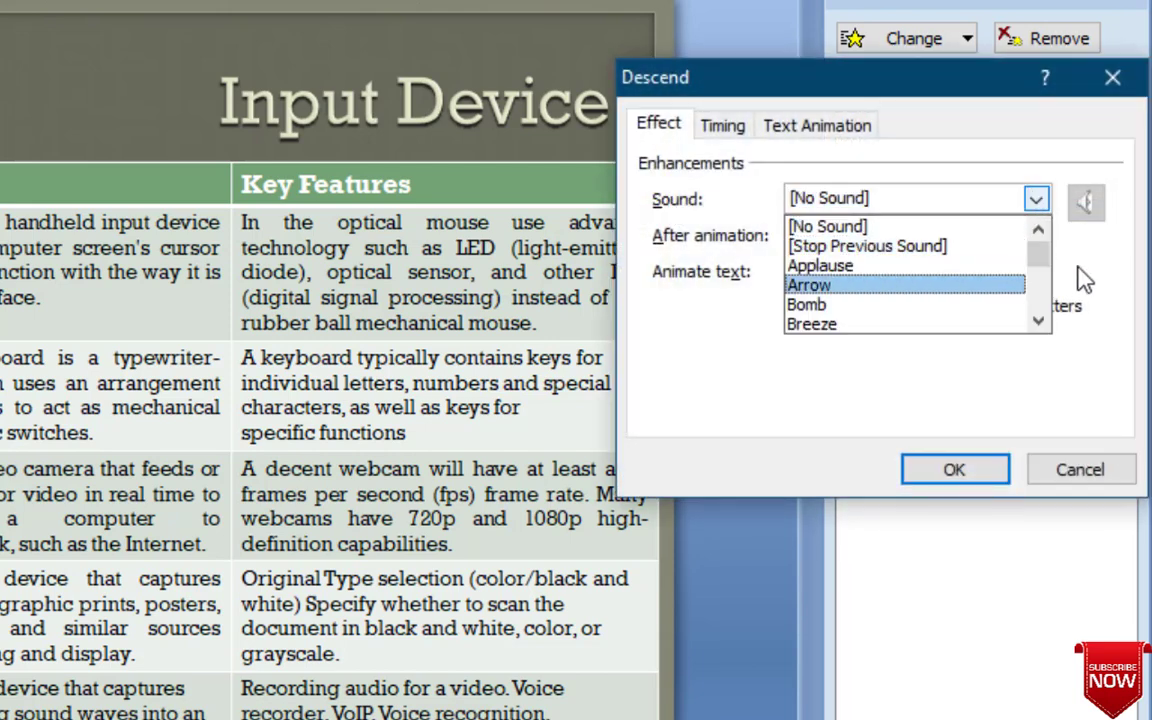
pyautogui.click(1040, 300)
pyautogui.click(1040, 300)
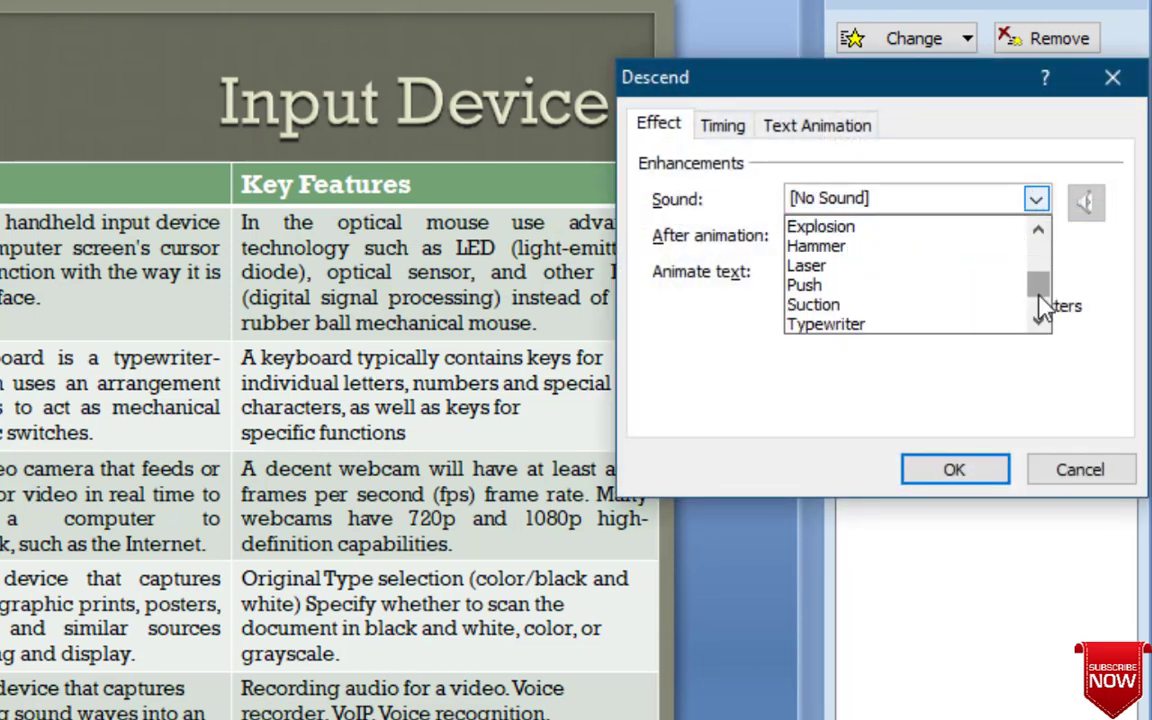
pyautogui.click(1041, 305)
pyautogui.click(1041, 275)
pyautogui.click(1042, 258)
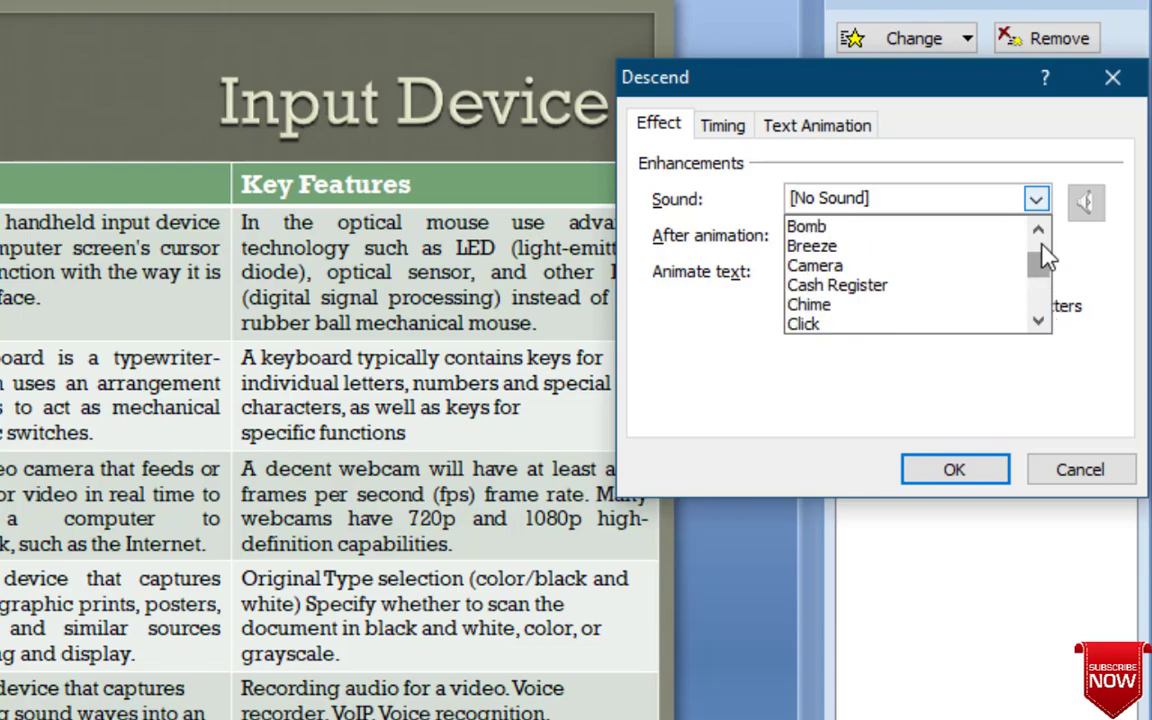
pyautogui.click(1038, 230)
pyautogui.click(997, 392)
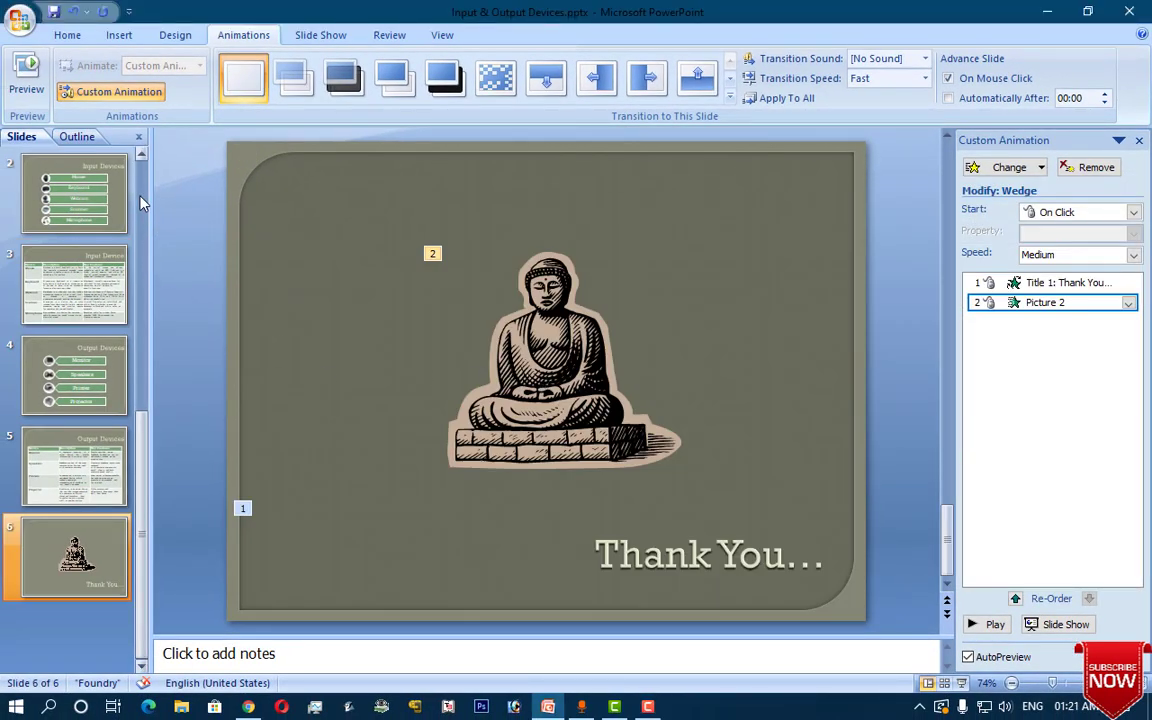
# - Choose the second slide transition thumbnail and preview it
pyautogui.scroll(1, 125, 176)
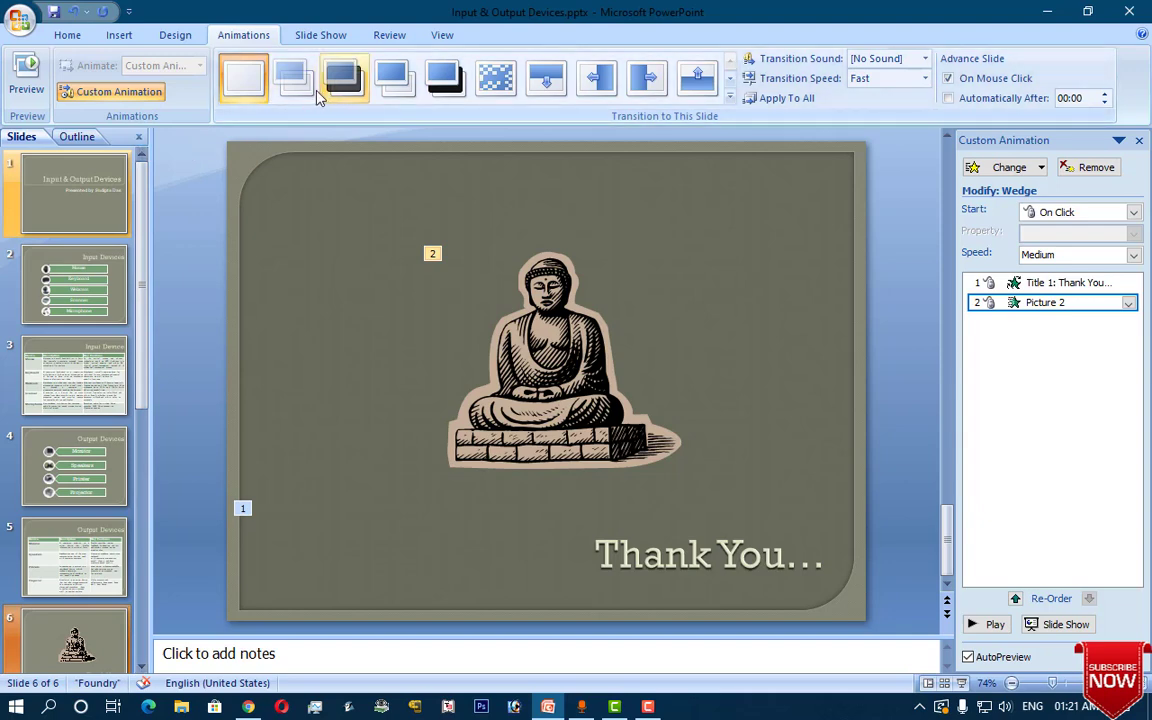
pyautogui.click(296, 88)
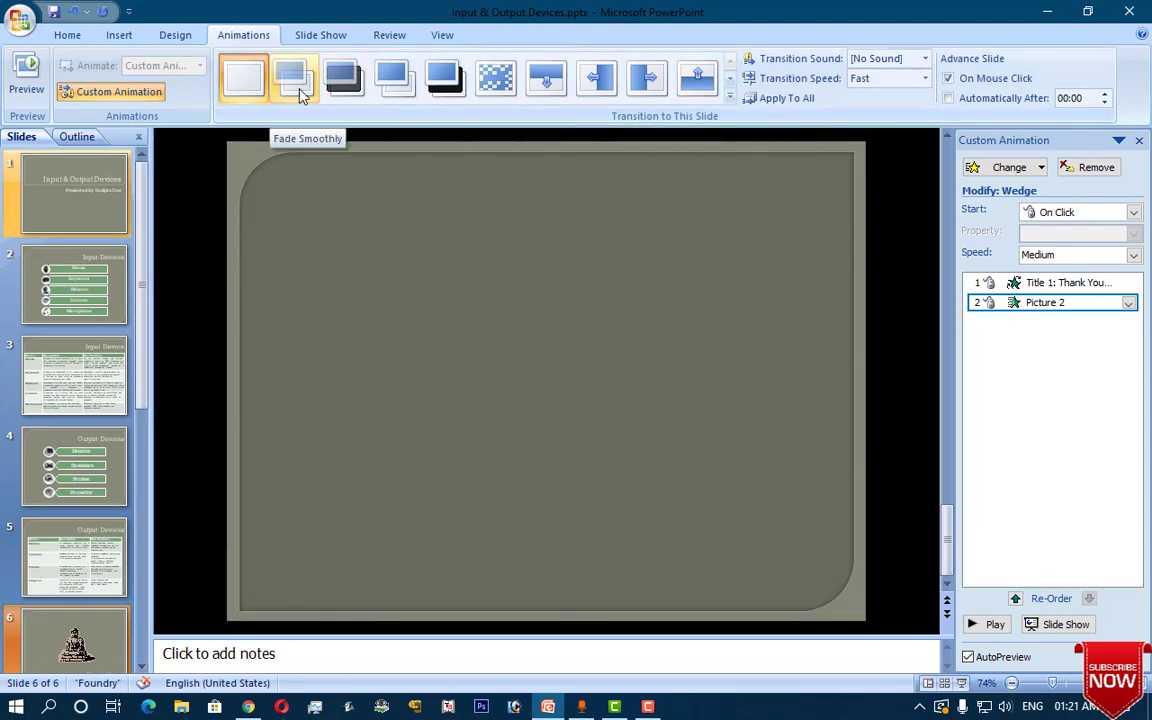
pyautogui.click(300, 92)
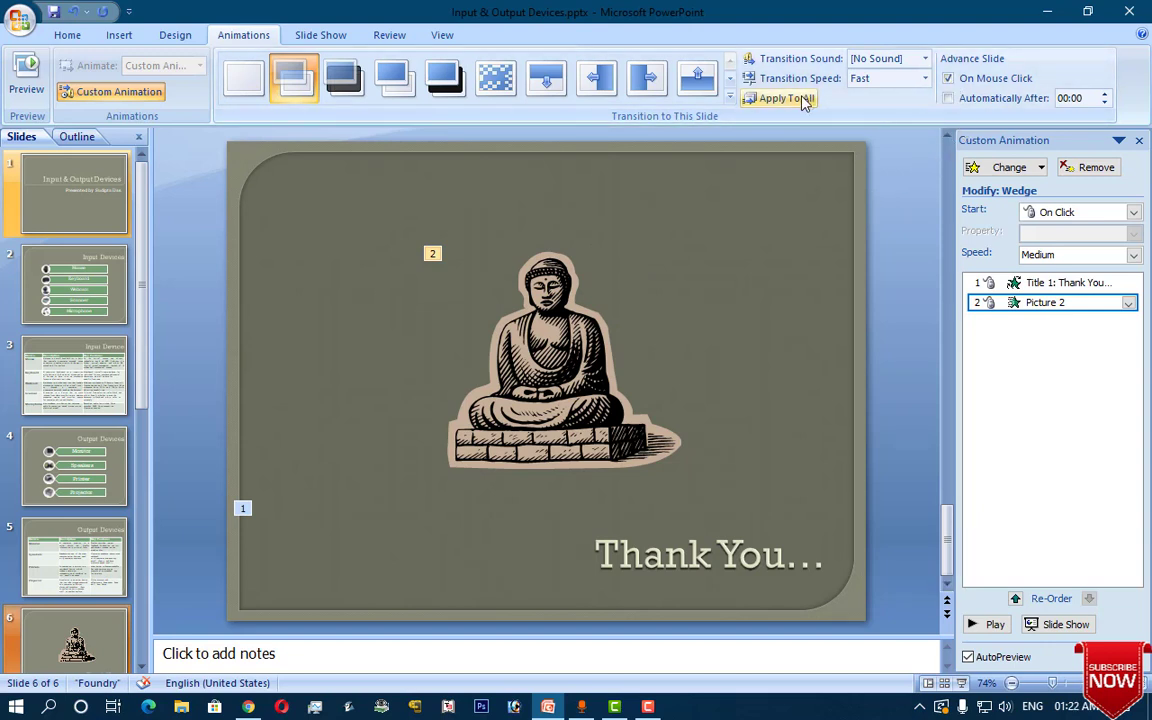
# - Check slides 2 and 3, return to slide 1, and close the Custom Animation pane
pyautogui.click(100, 288)
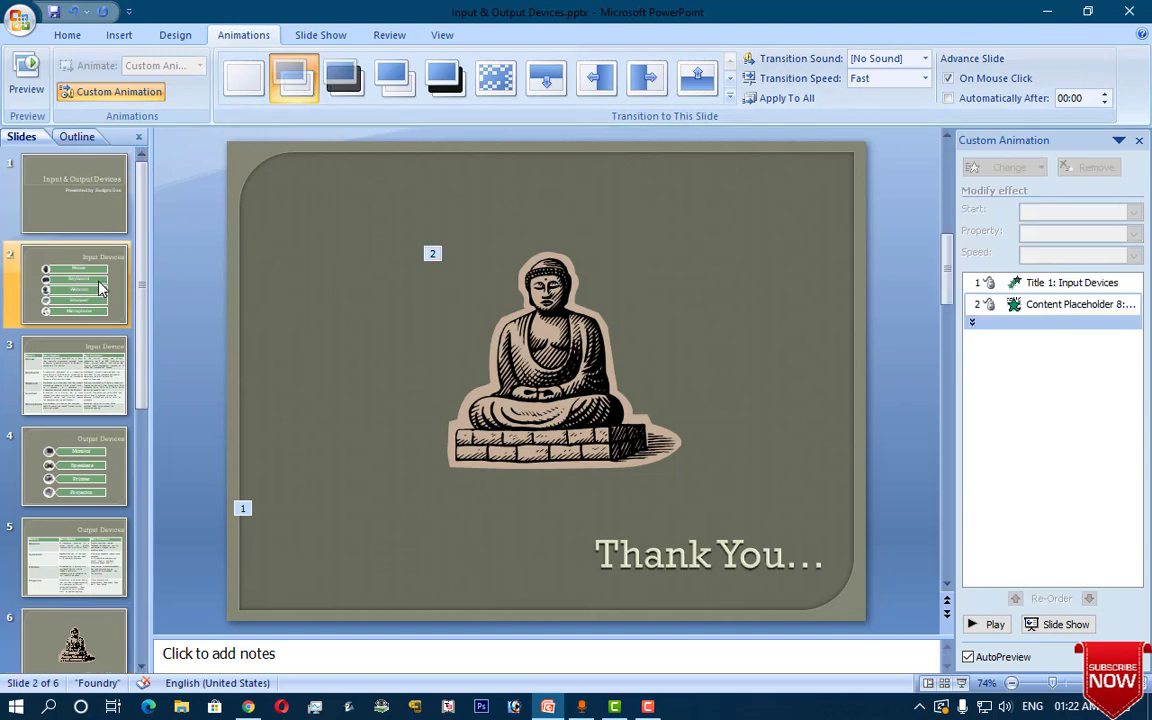
pyautogui.click(89, 365)
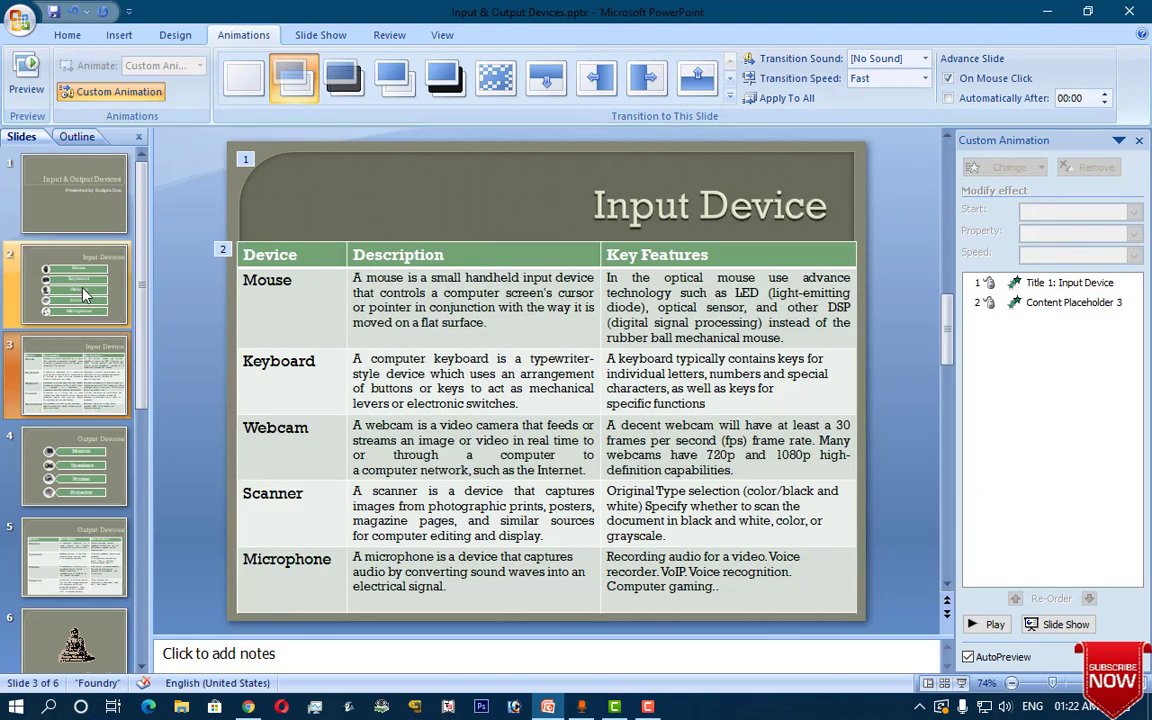
pyautogui.click(77, 215)
pyautogui.click(1139, 140)
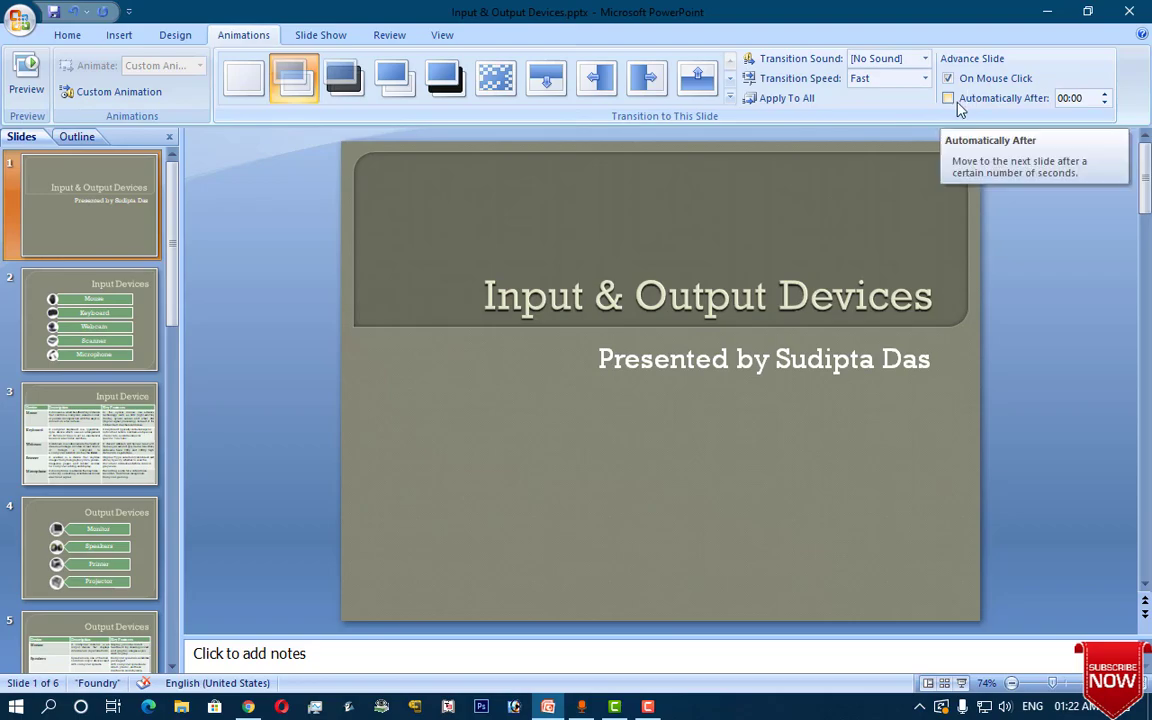
# - Run the slide show from slide 1 with F5, then end it with Esc
pyautogui.press('F5')
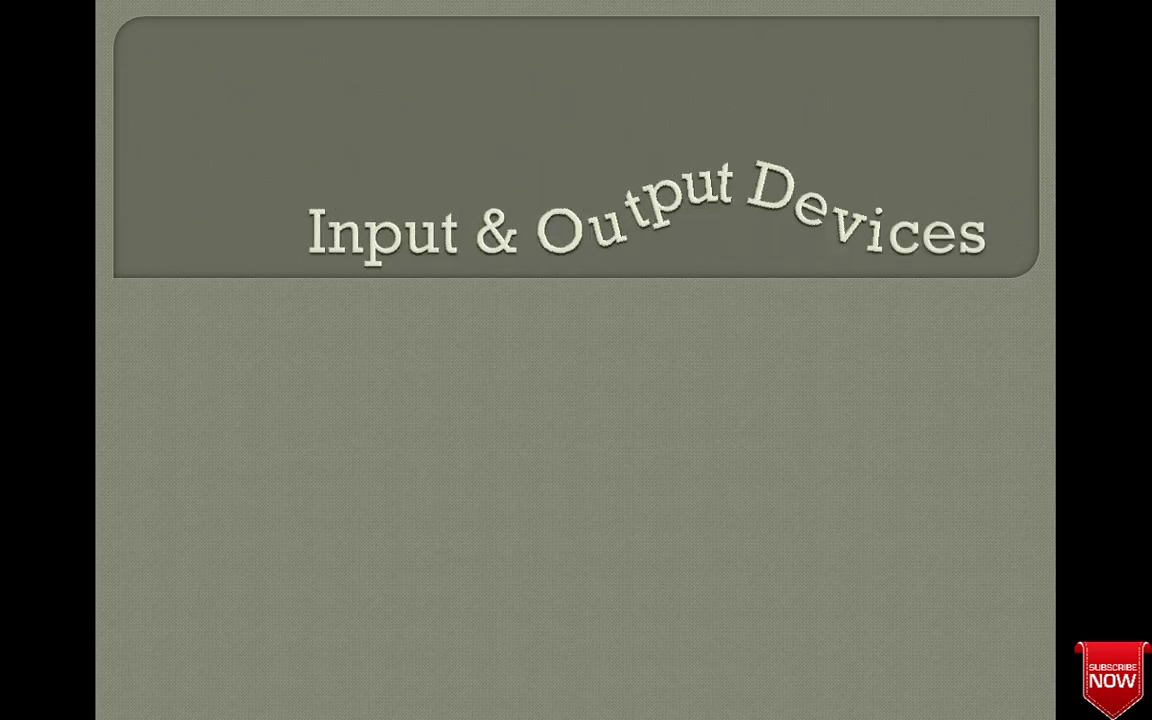
pyautogui.press('Escape')
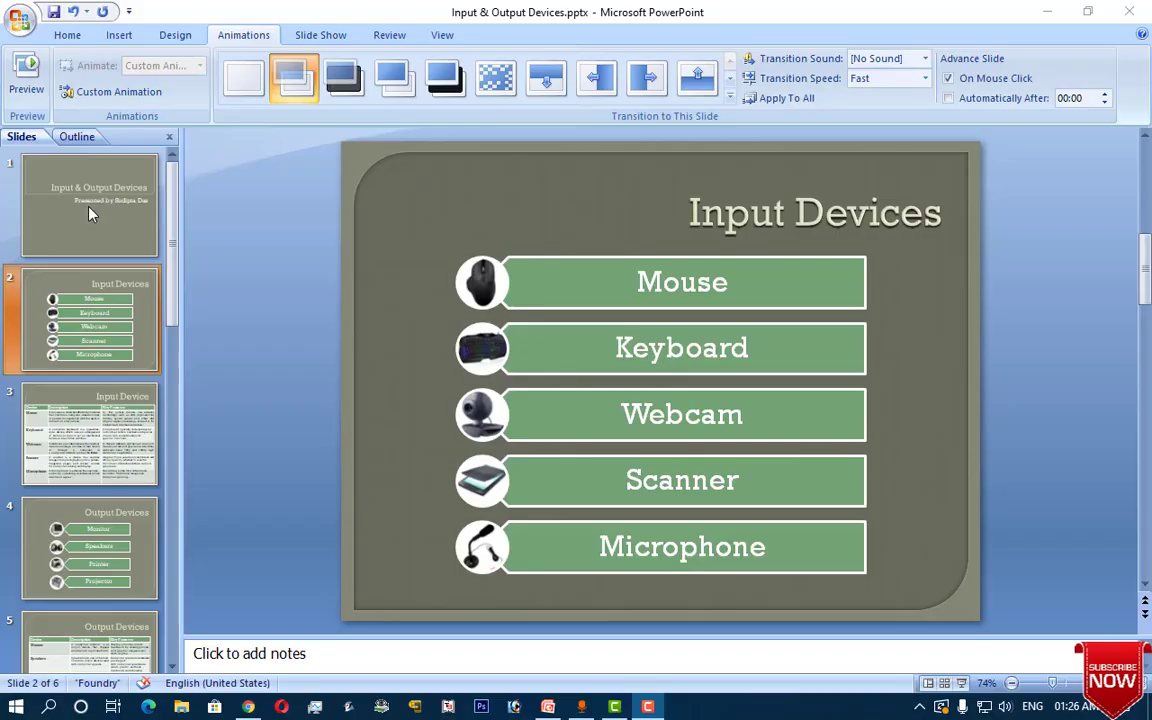
# - From slide 1, set every slide to advance automatically after 00:00 instead of on mouse click
pyautogui.click(79, 185)
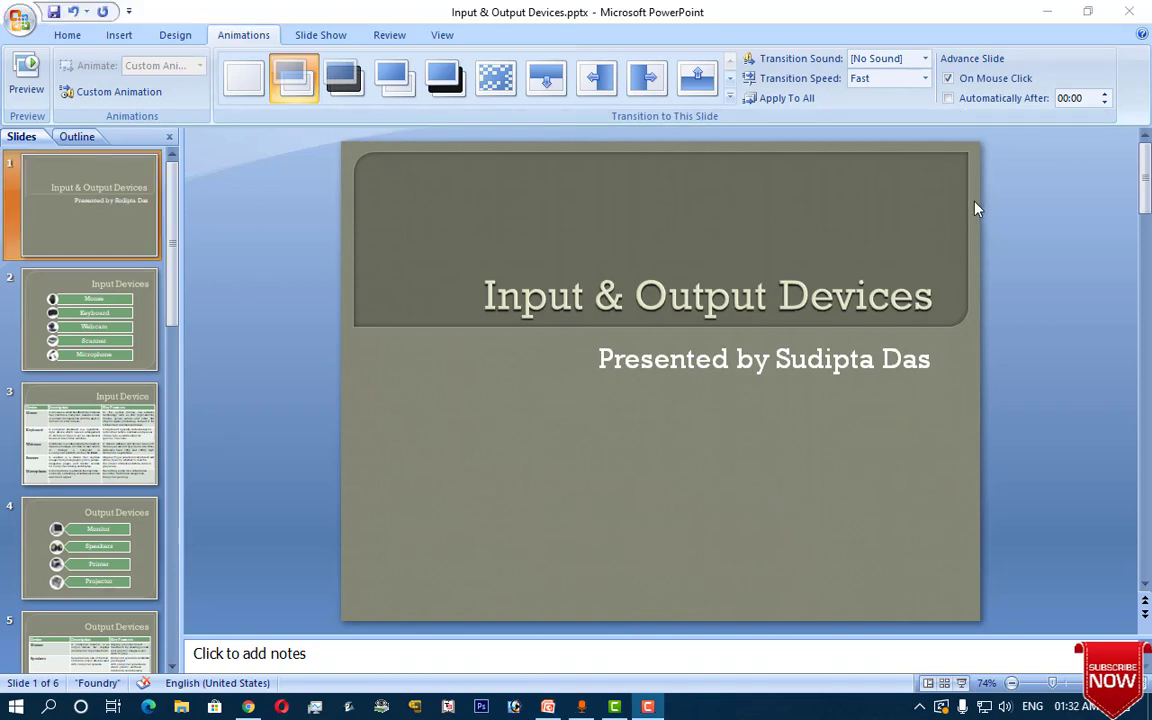
pyautogui.click(953, 79)
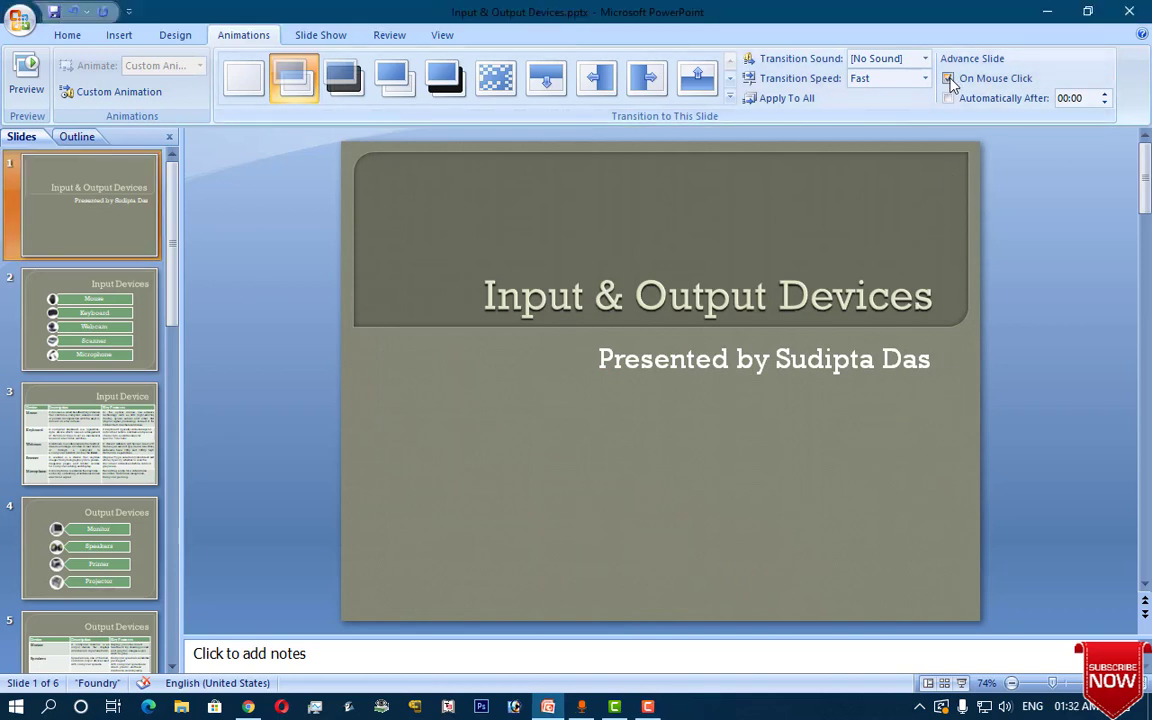
pyautogui.click(948, 98)
pyautogui.click(798, 103)
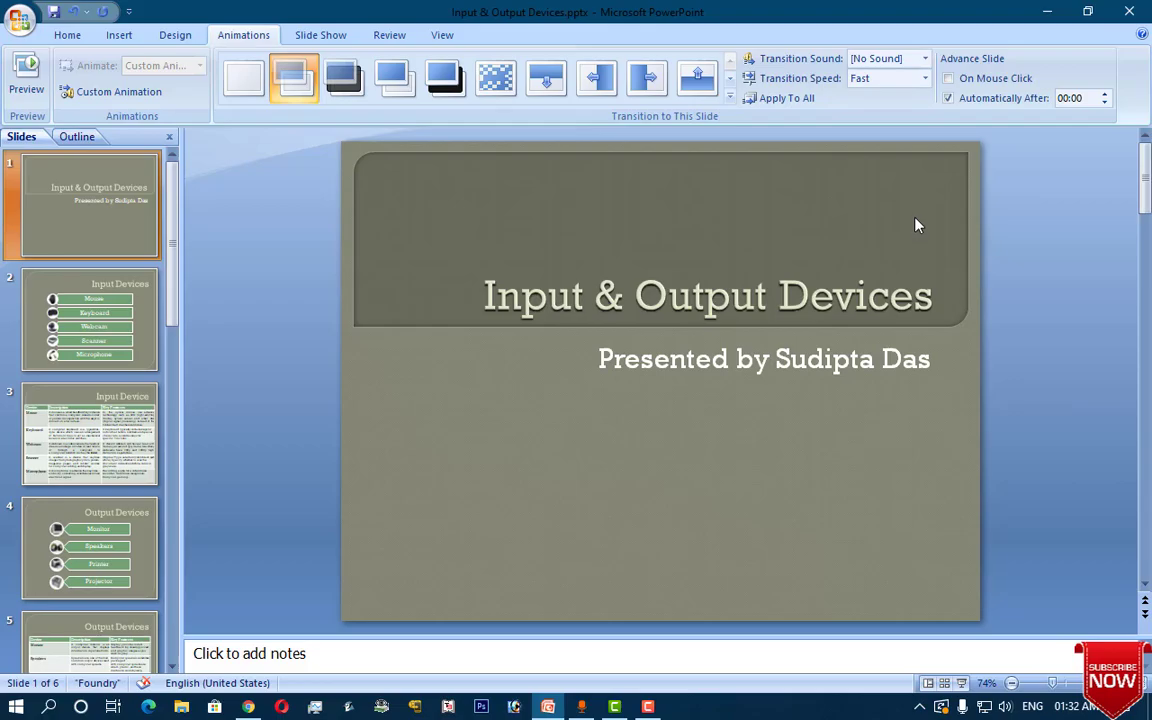
# - Run the slide show with F5 to test auto-advancing, then exit it at the end
pyautogui.press('F5')
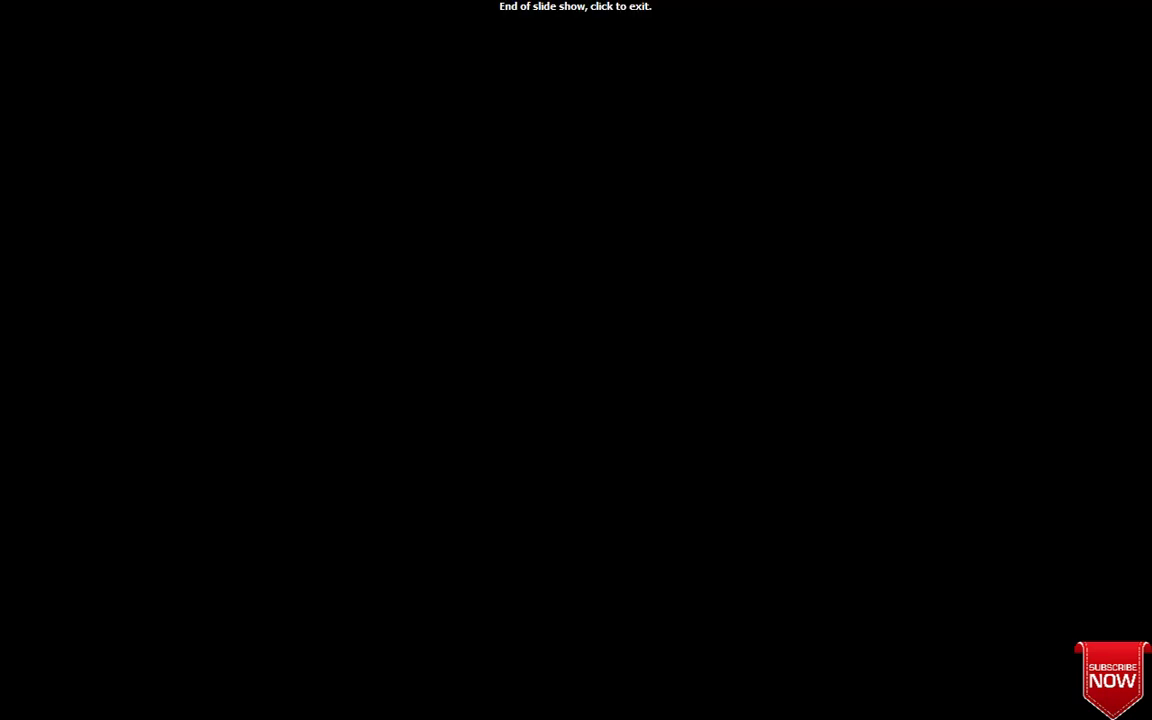
pyautogui.press('Escape')
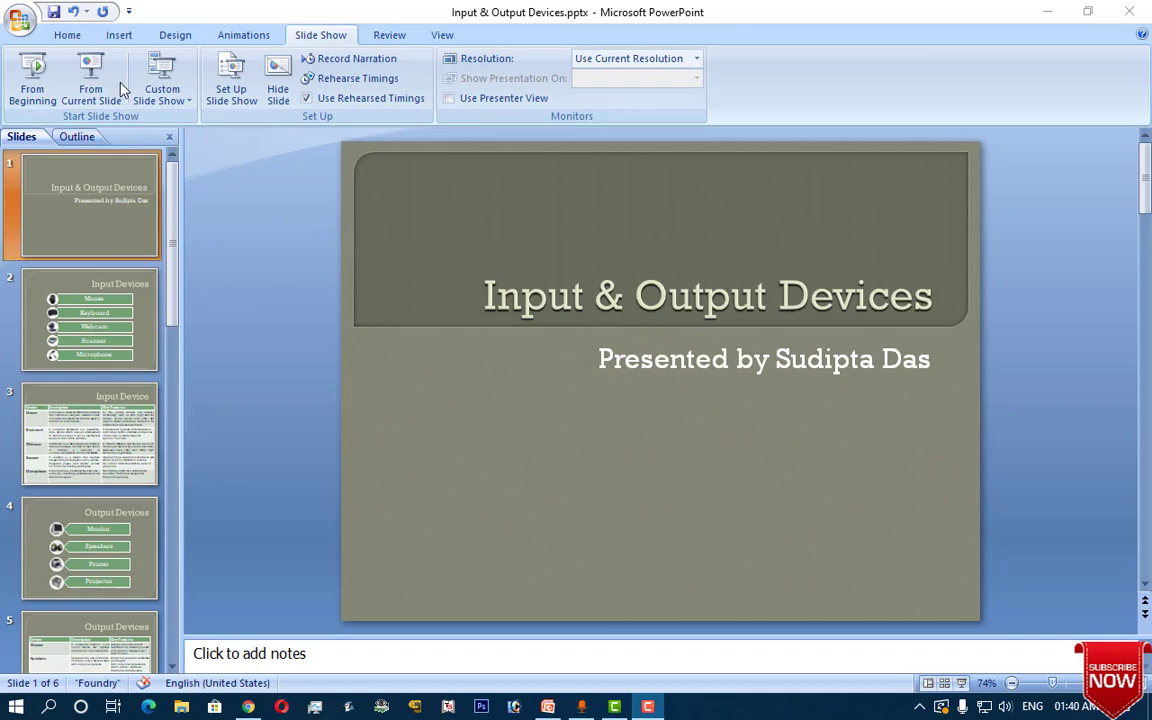
# - Start Rehearse Timings so the rehearsal timer runs on the first slide
pyautogui.click(354, 83)
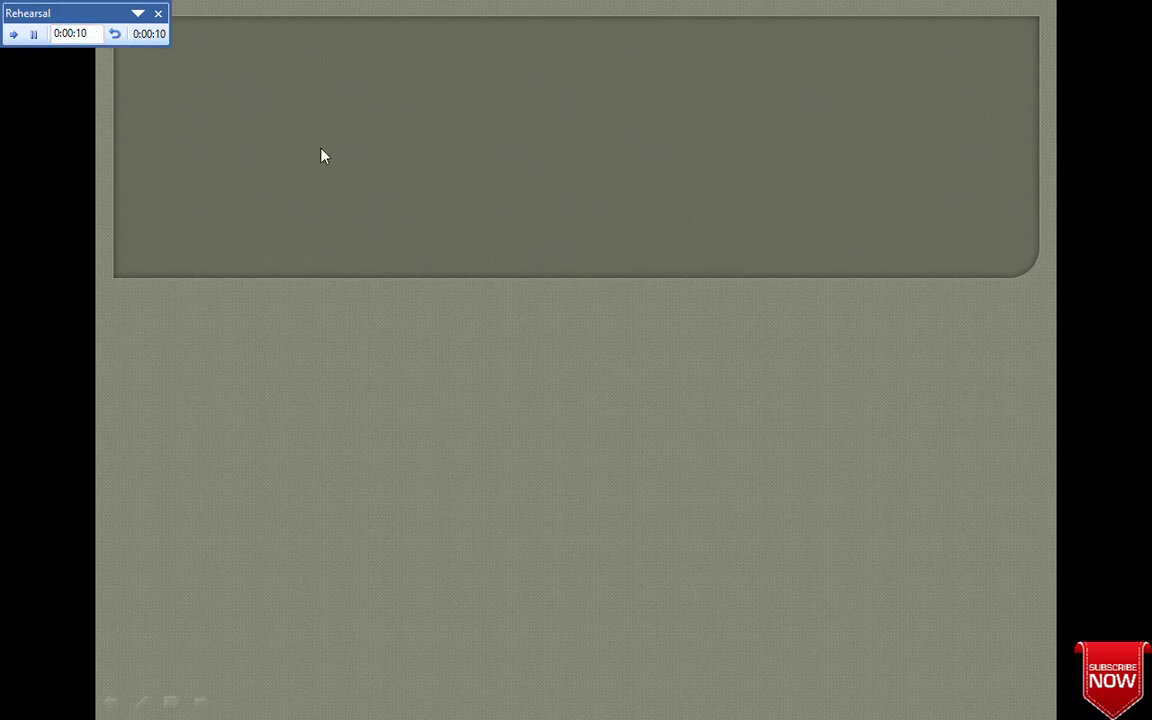
# - Rehearse the title slide: reveal and fade out the title, show the presenter credit, then advance
pyautogui.click(11, 36)
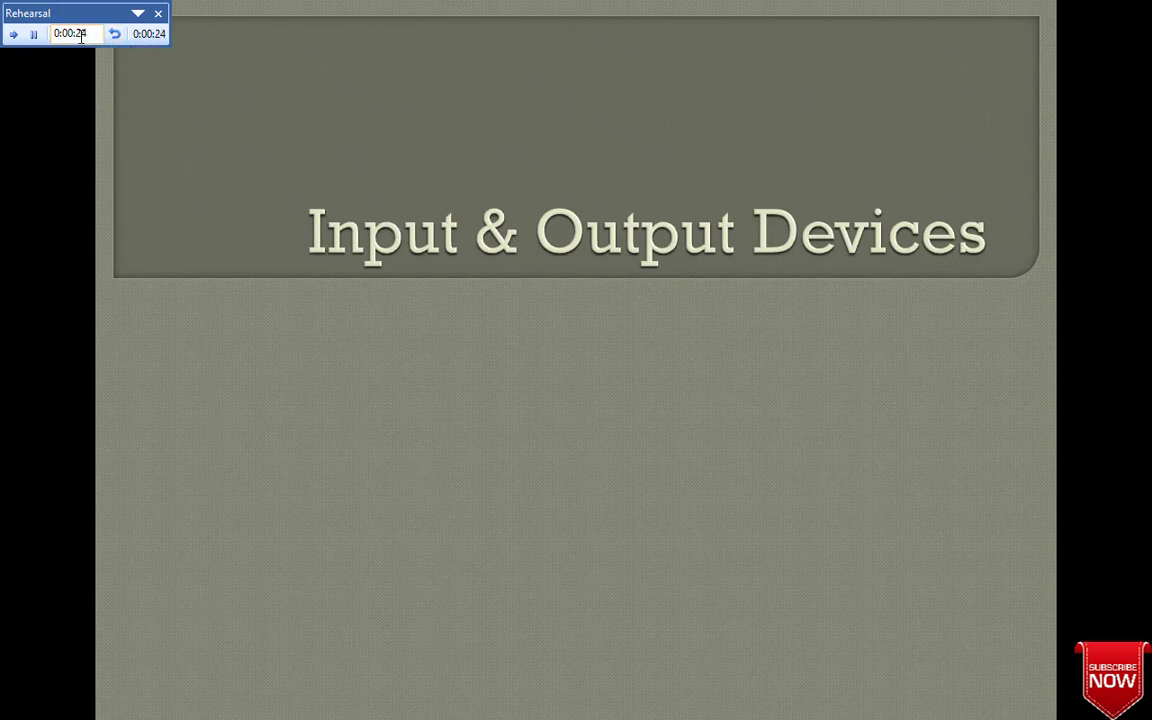
pyautogui.click(13, 35)
pyautogui.click(14, 34)
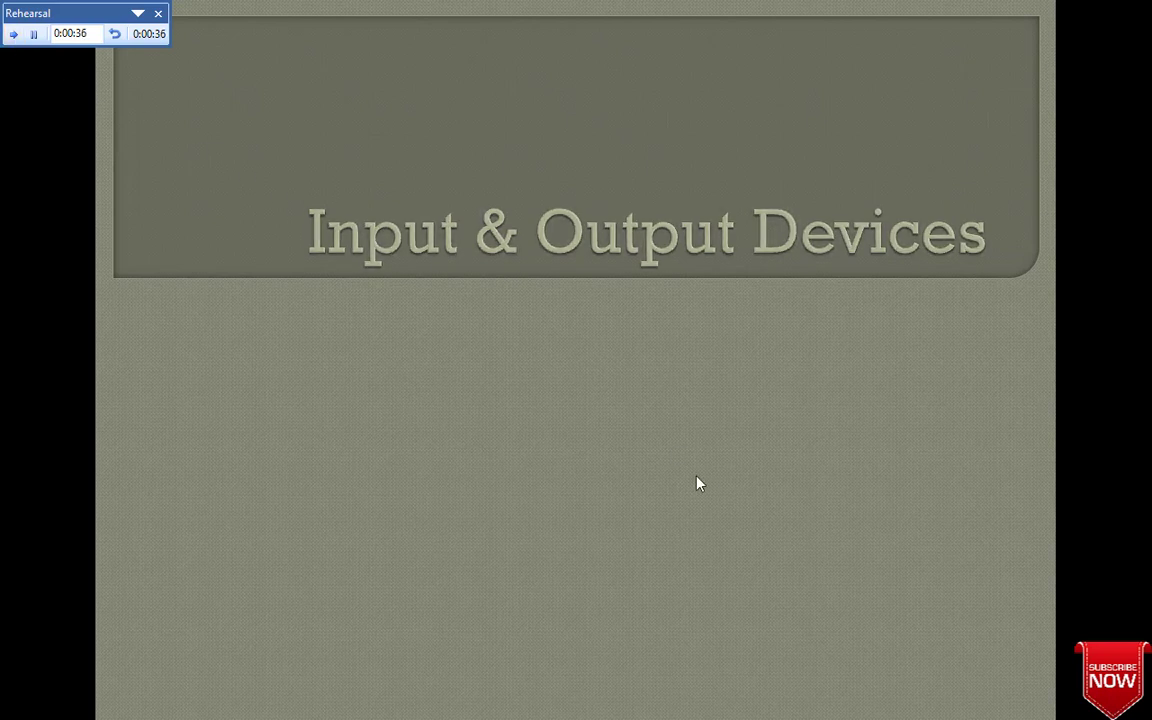
pyautogui.click(14, 34)
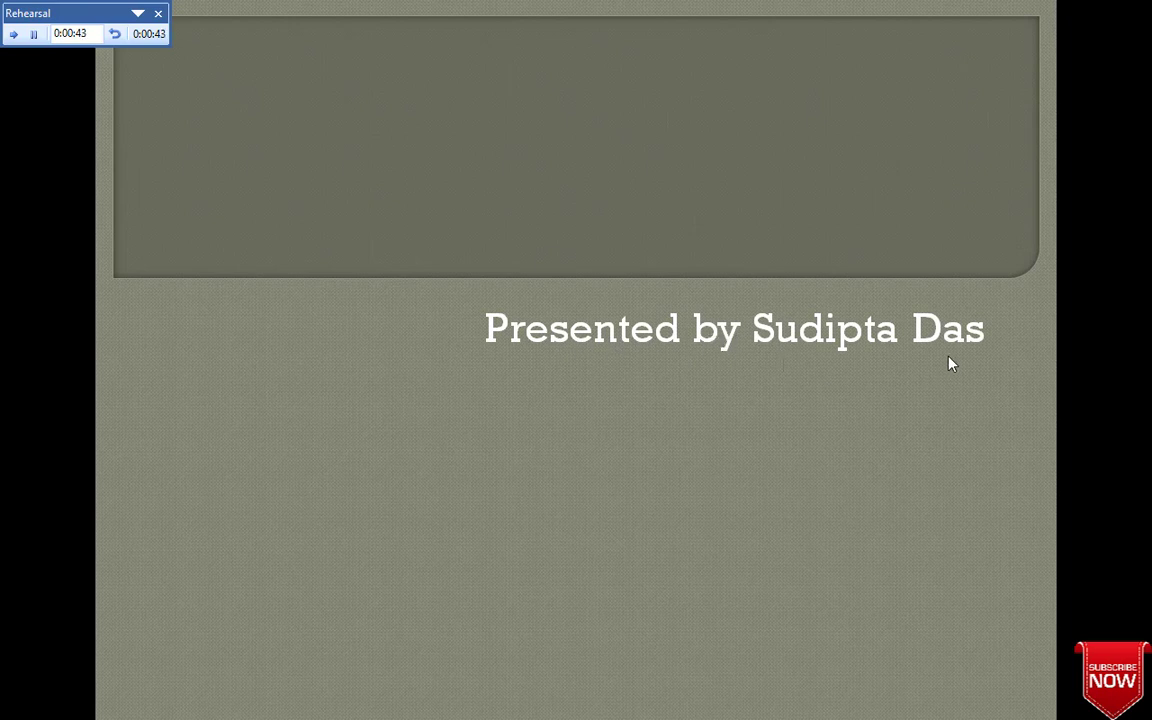
pyautogui.click(12, 36)
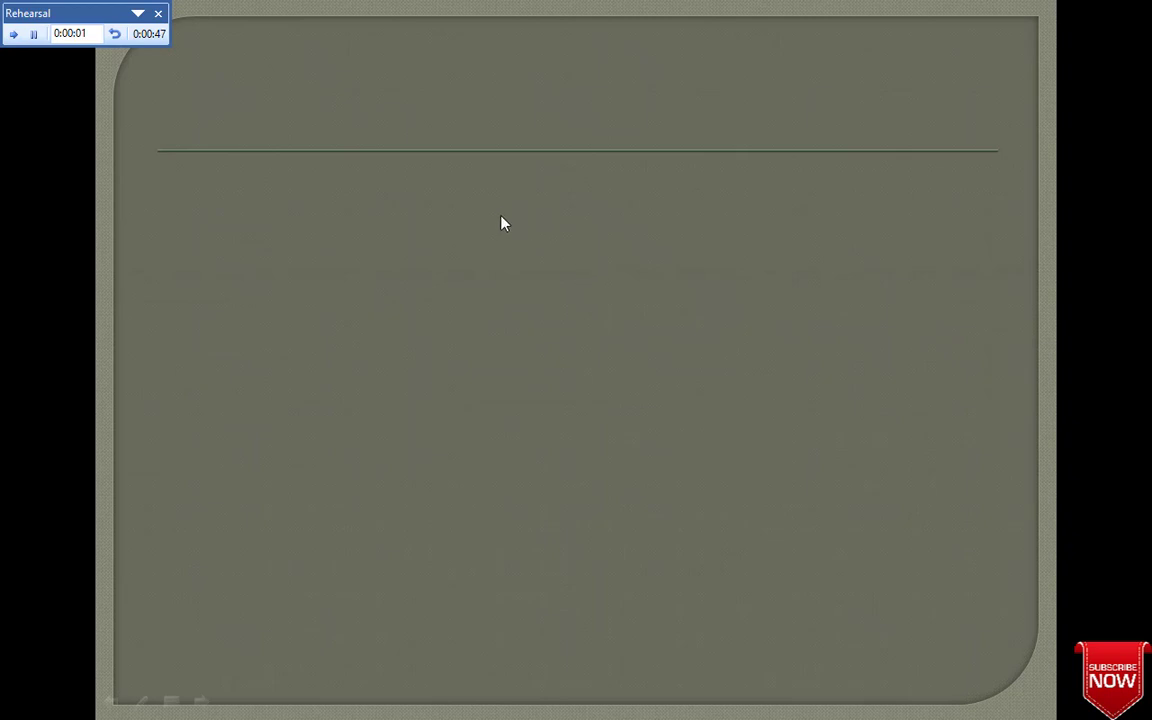
# - Rehearse the Input Devices slide, revealing Mouse, Keyboard, Webcam, Scanner and Microphone items
pyautogui.click(12, 36)
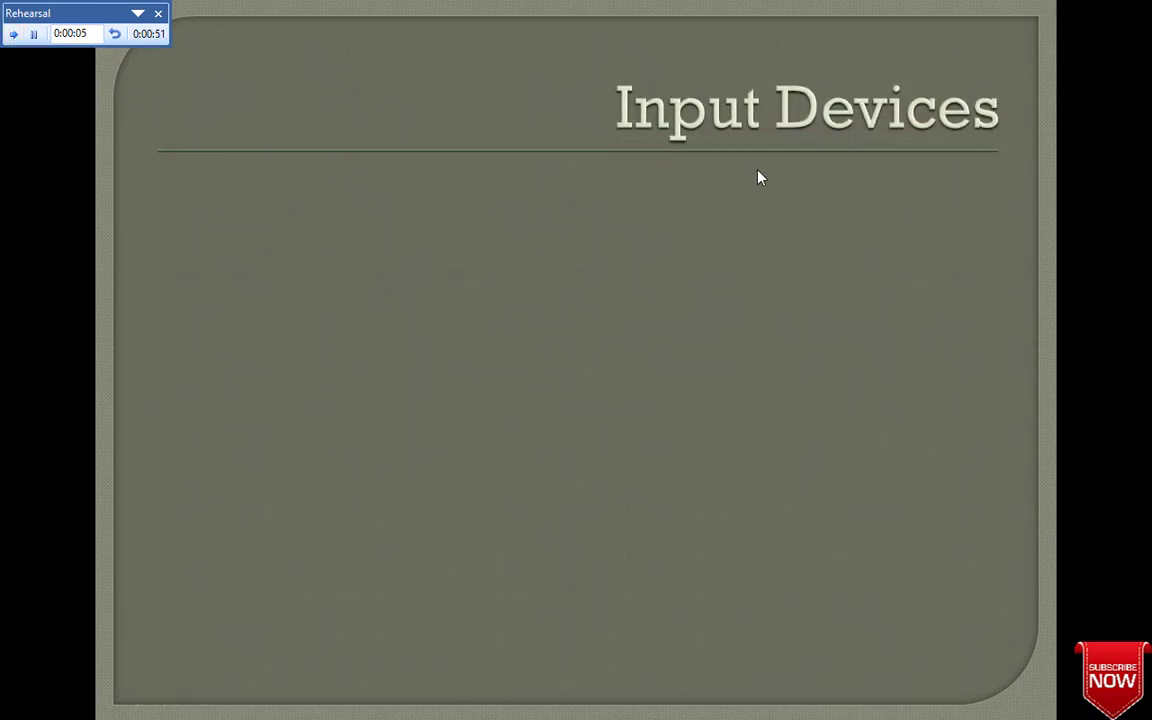
pyautogui.click(12, 35)
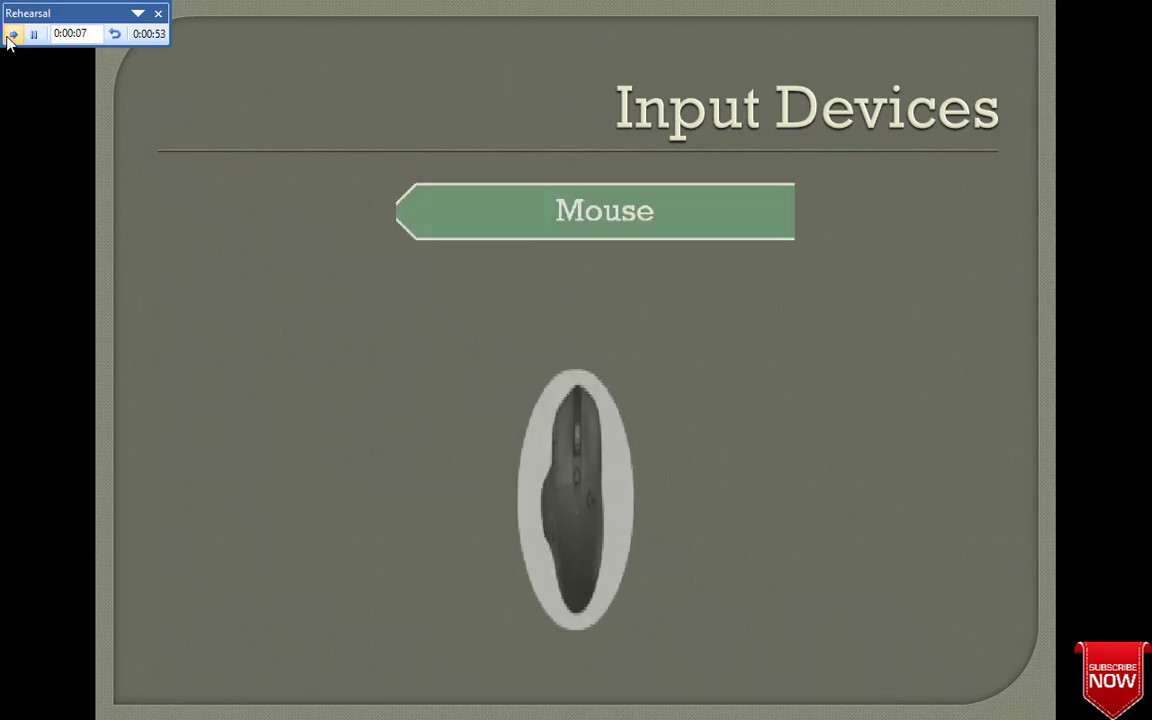
pyautogui.click(15, 45)
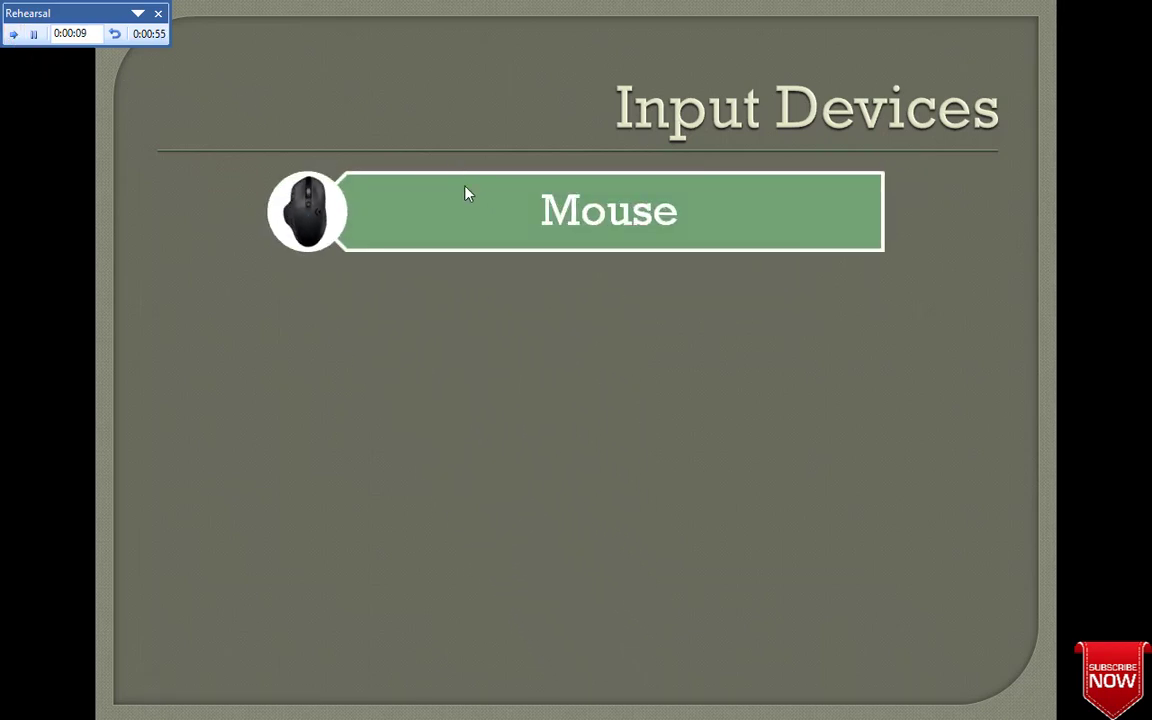
pyautogui.click(13, 34)
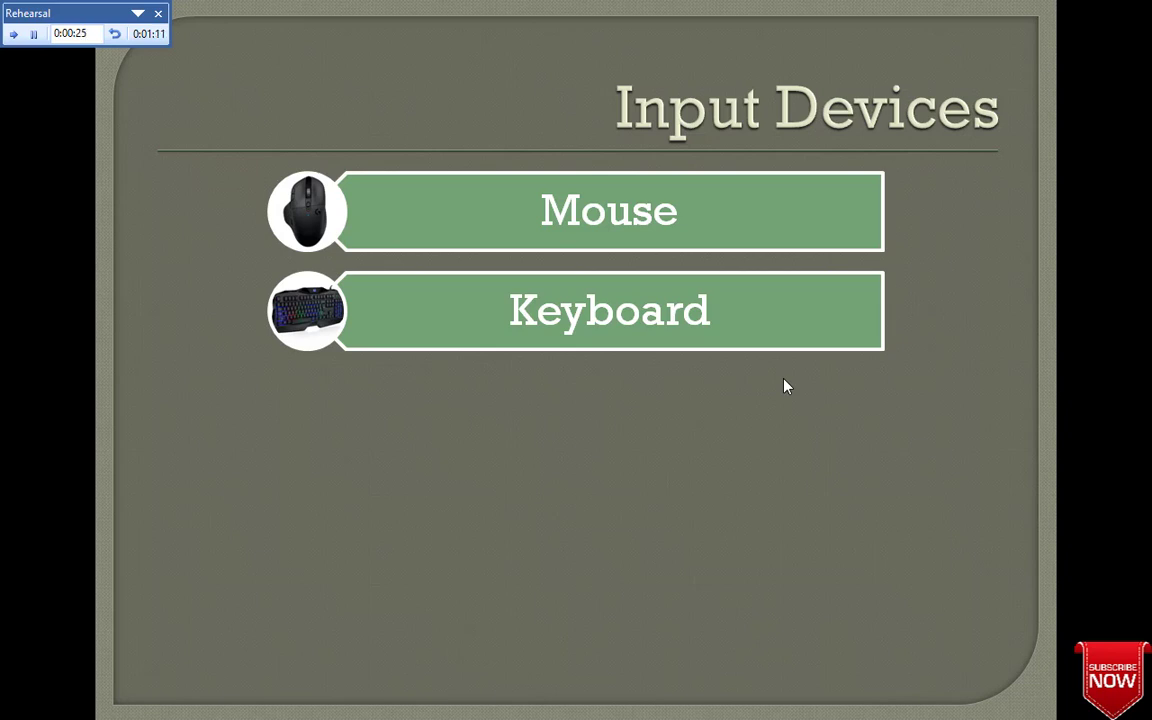
pyautogui.click(13, 34)
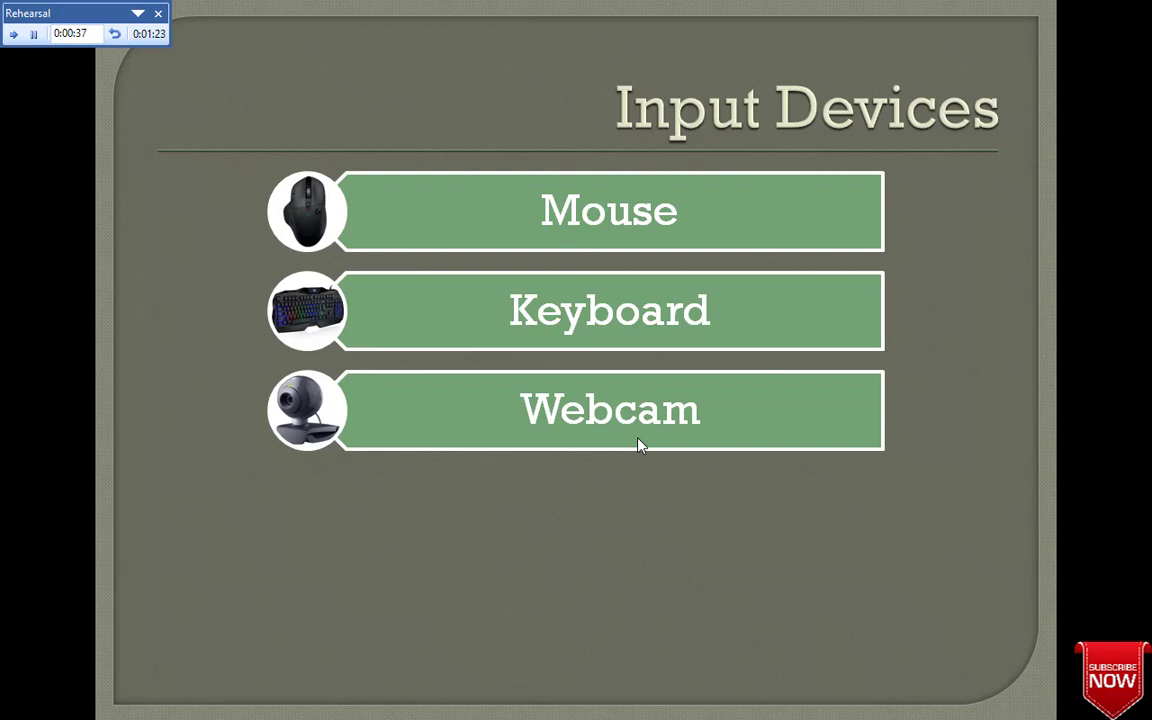
pyautogui.click(13, 33)
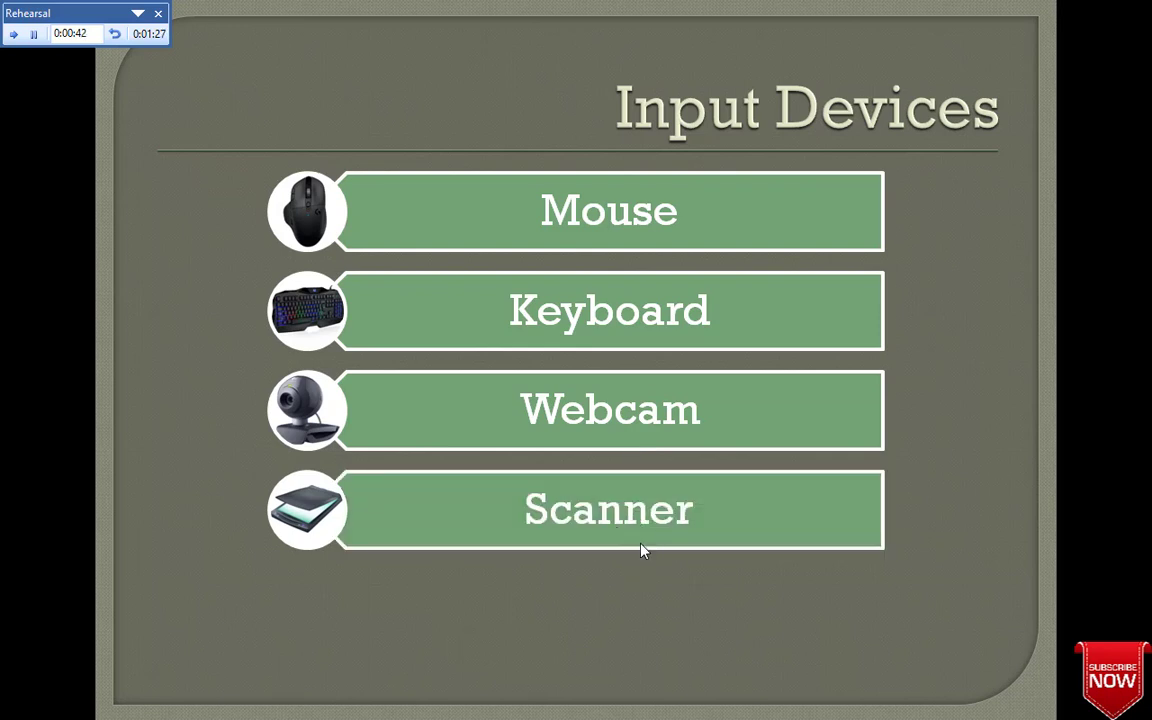
pyautogui.click(13, 35)
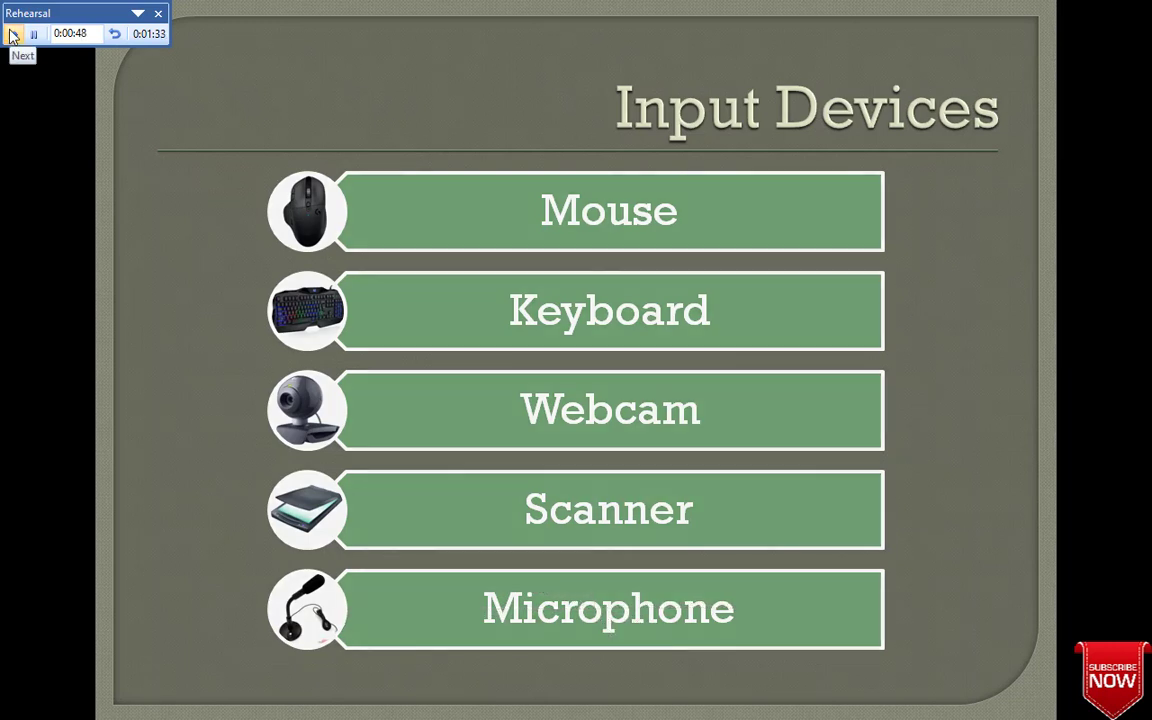
pyautogui.click(13, 35)
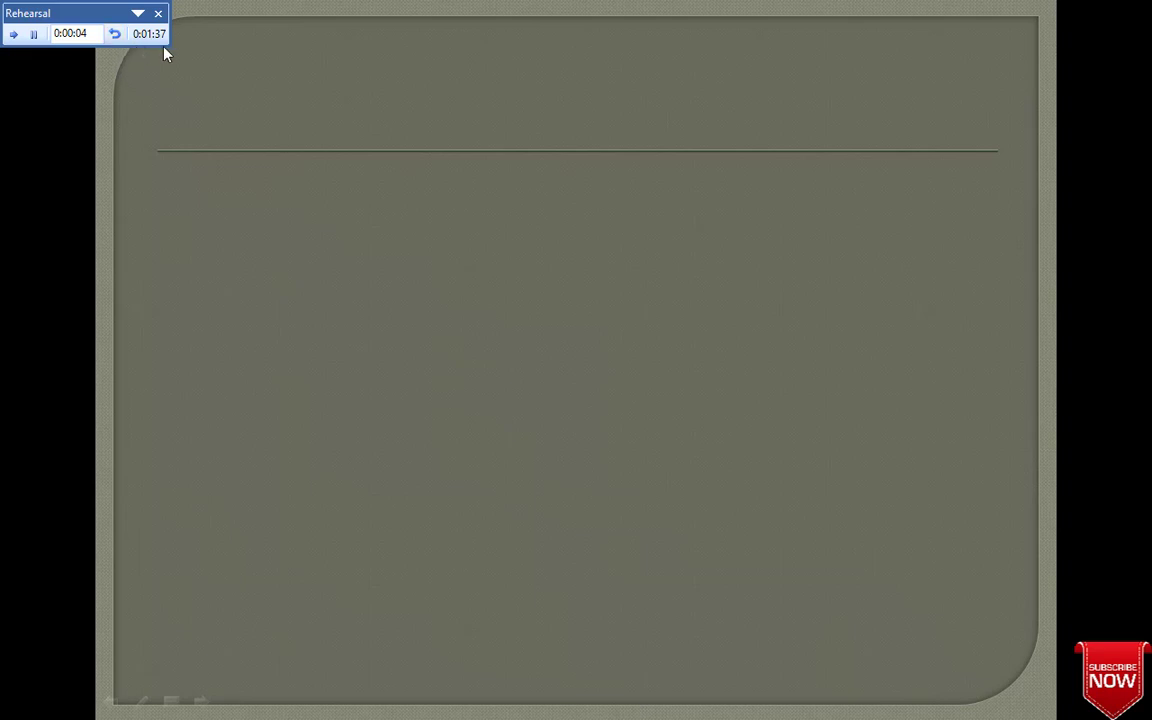
# - Rehearse the input devices table slide, revealing its title and table
pyautogui.click(13, 35)
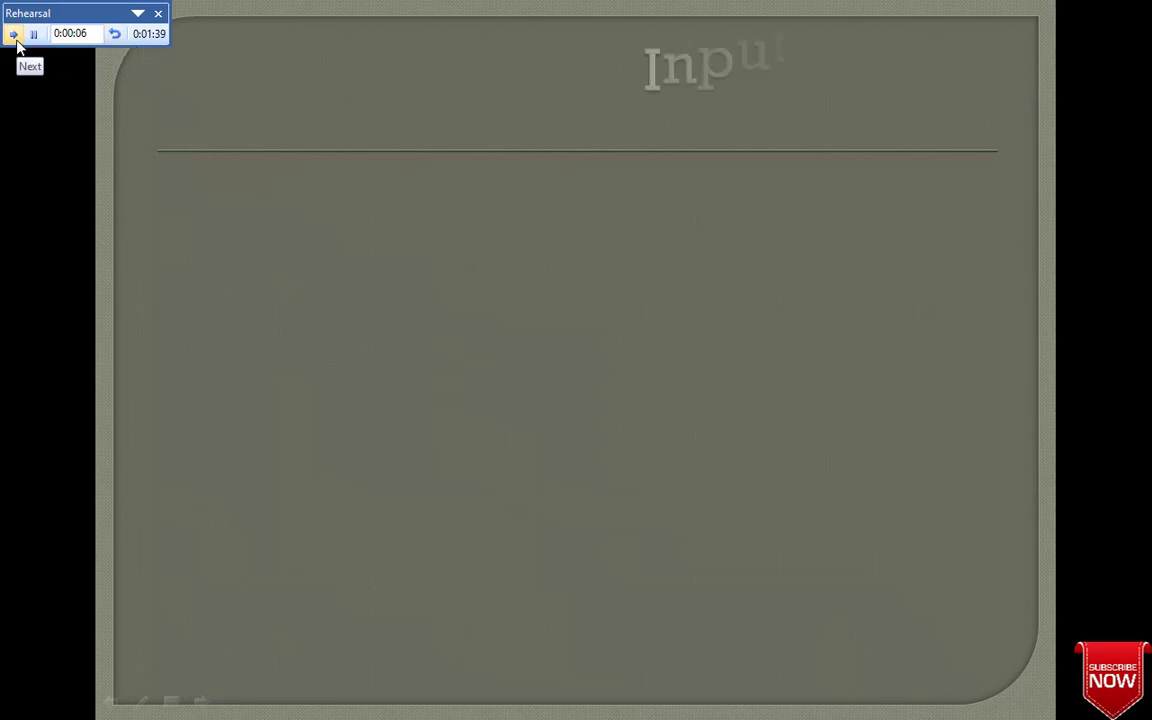
pyautogui.click(13, 35)
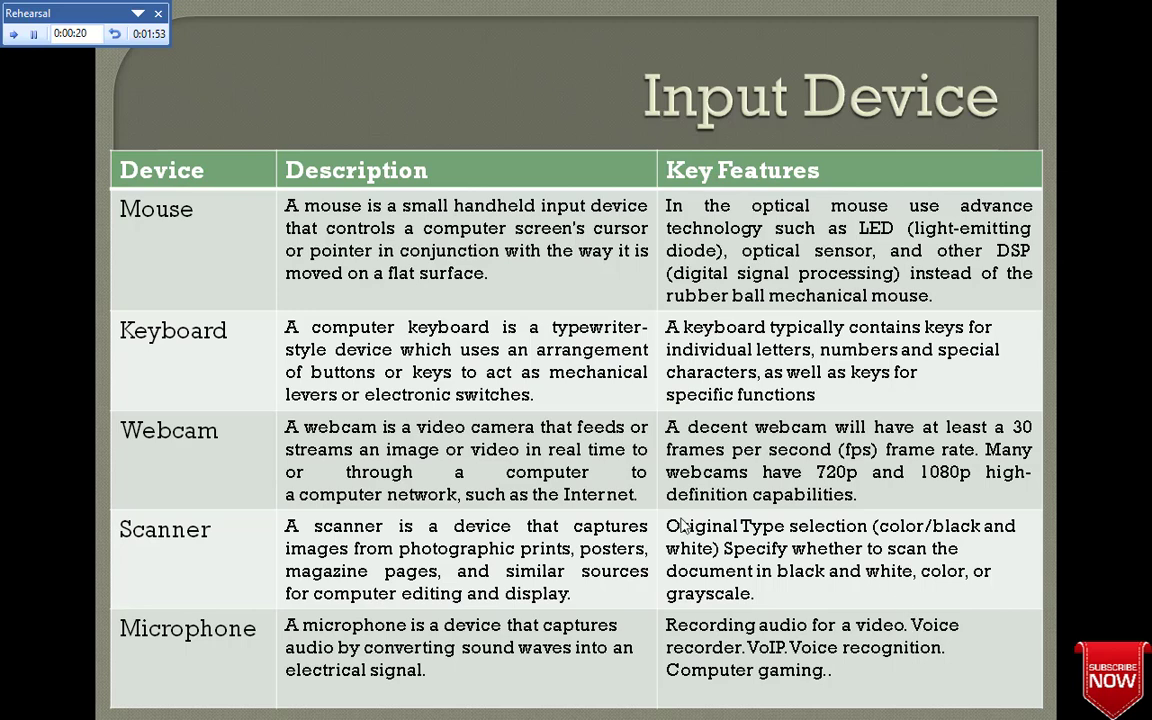
pyautogui.click(14, 35)
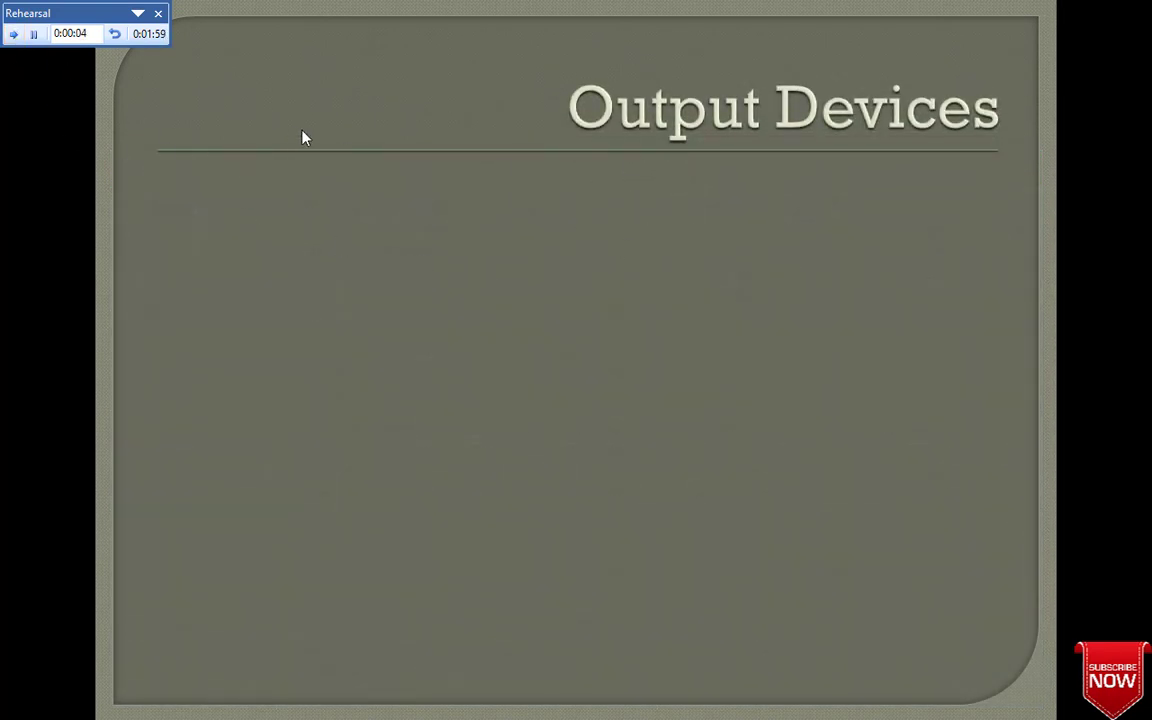
# - Rehearse the Output Devices, output table and Thank You slides until the show ends at 0:02:32
pyautogui.click(14, 34)
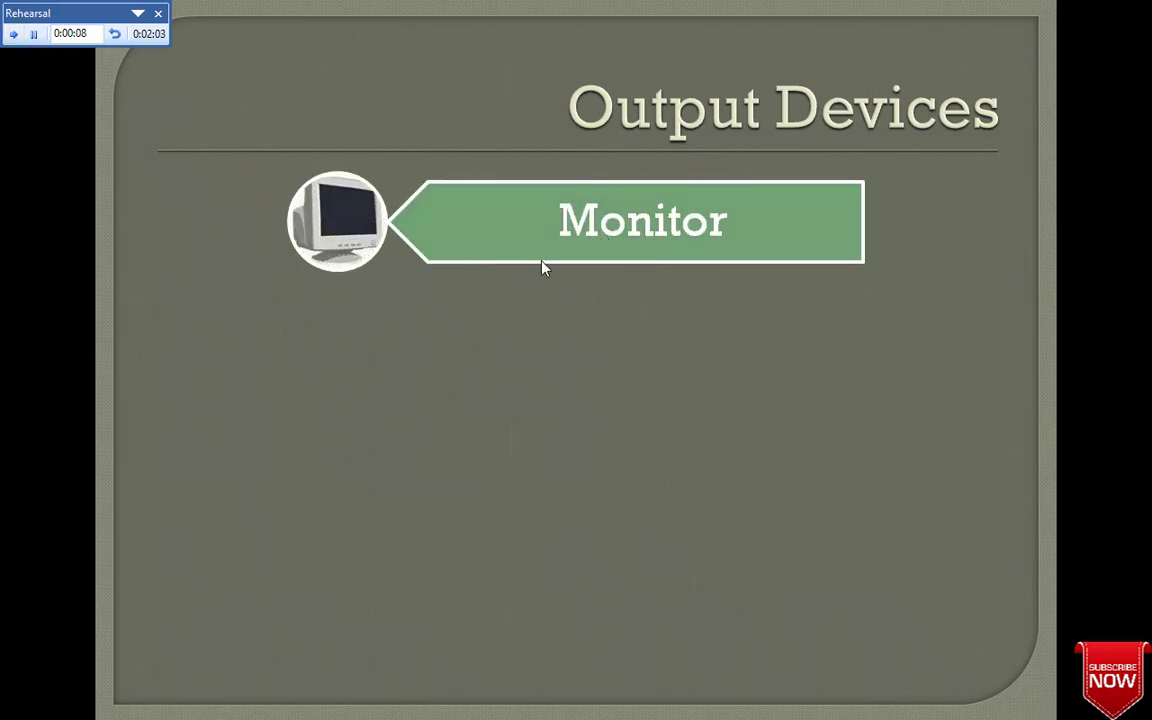
pyautogui.click(12, 34)
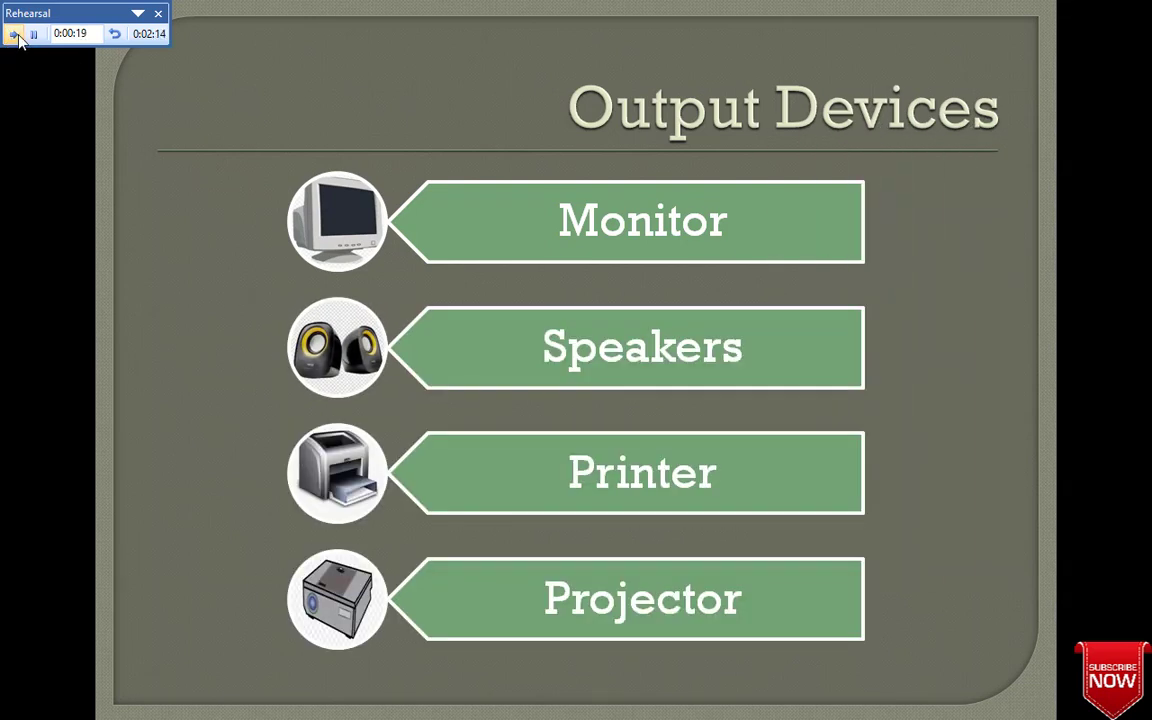
pyautogui.click(12, 34)
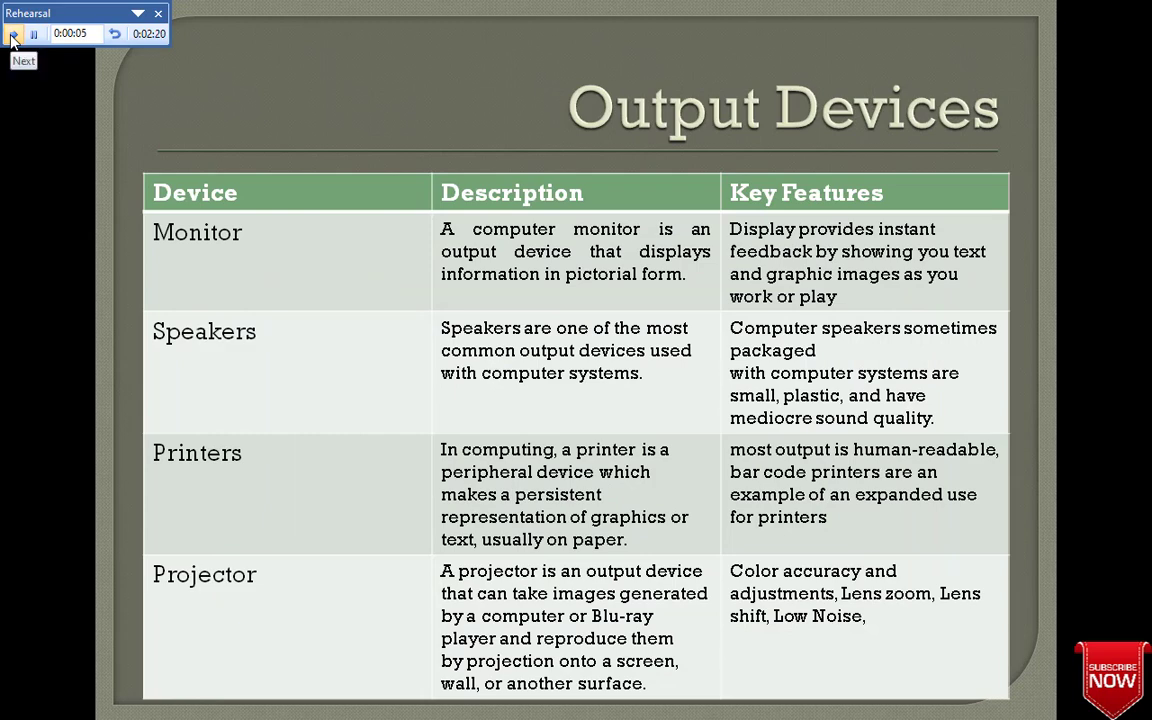
pyautogui.click(12, 34)
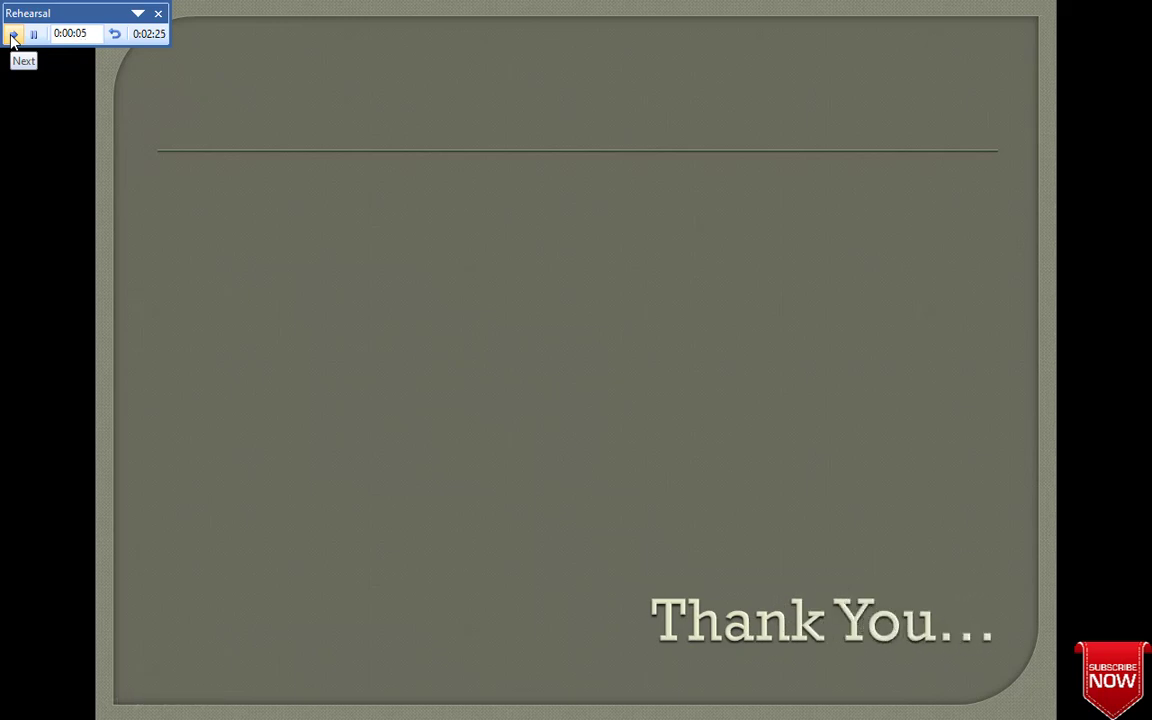
pyautogui.click(12, 34)
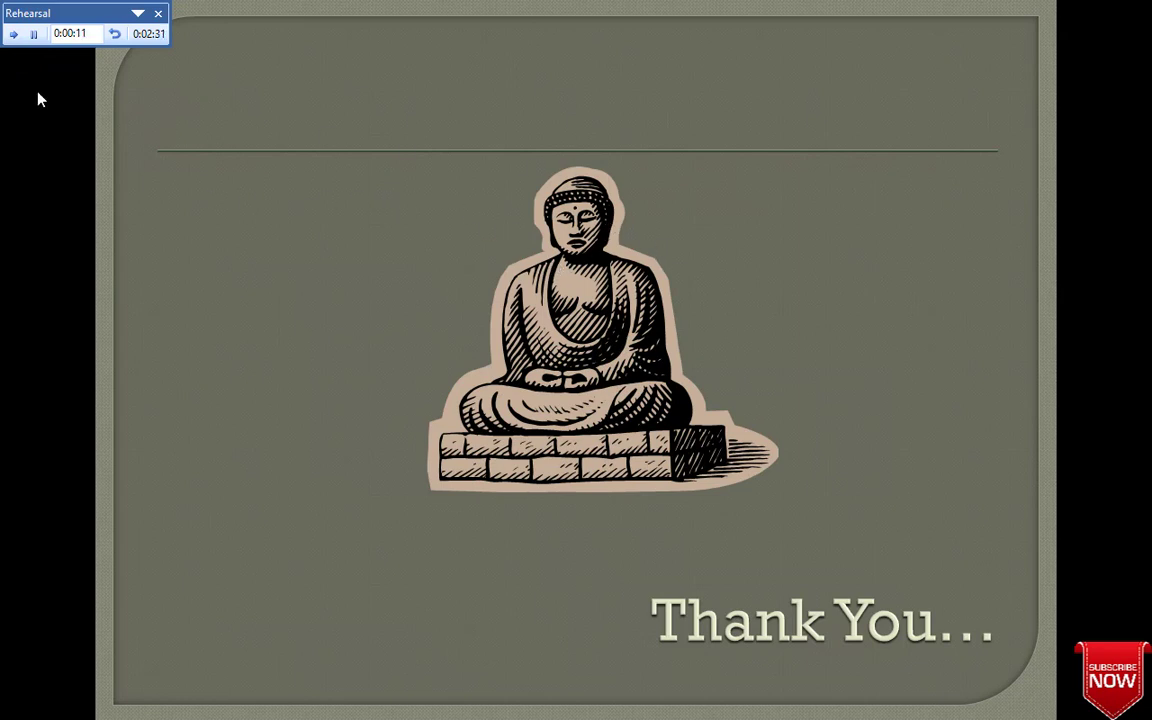
pyautogui.click(13, 34)
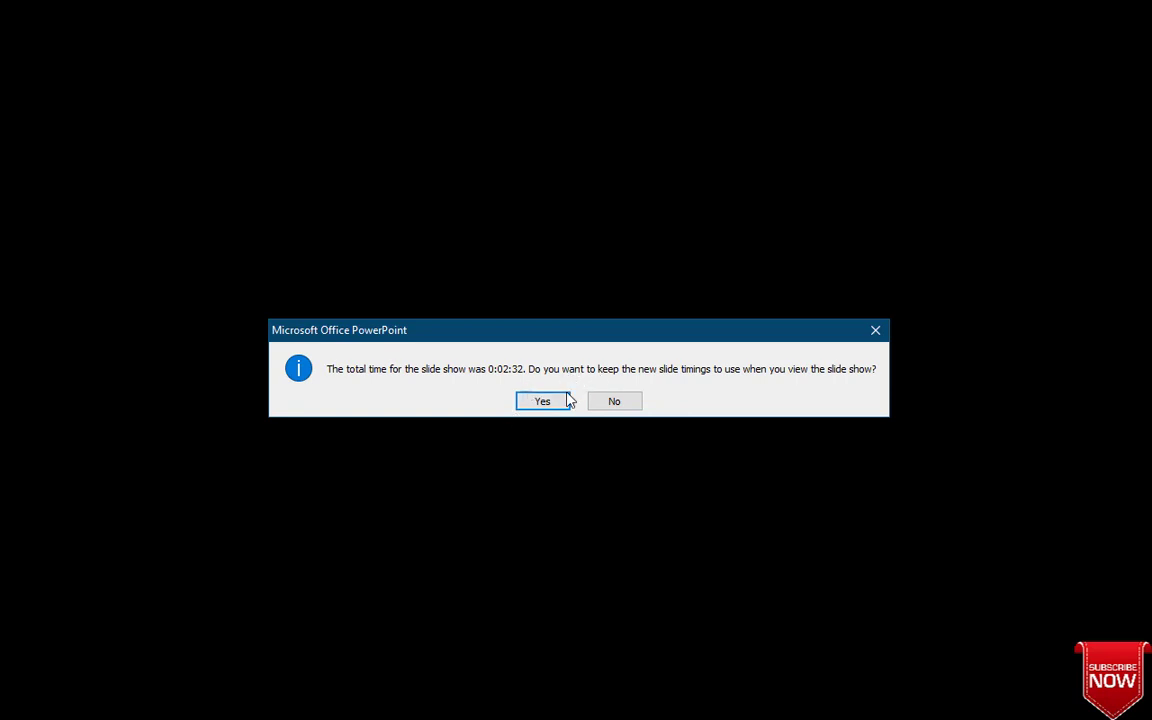
# - Keep the rehearsed timings: 00:45, 00:48, 00:22, 00:20, 00:05 and 00:13 for the six slides
pyautogui.click(542, 401)
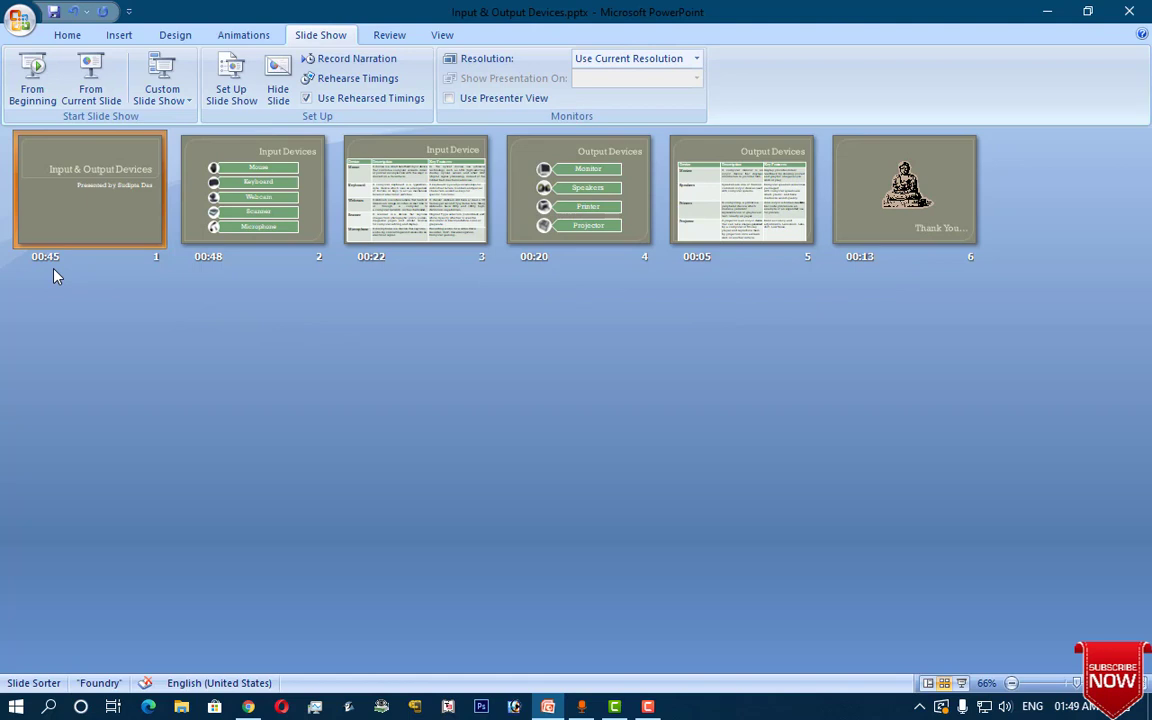
pyautogui.click(255, 224)
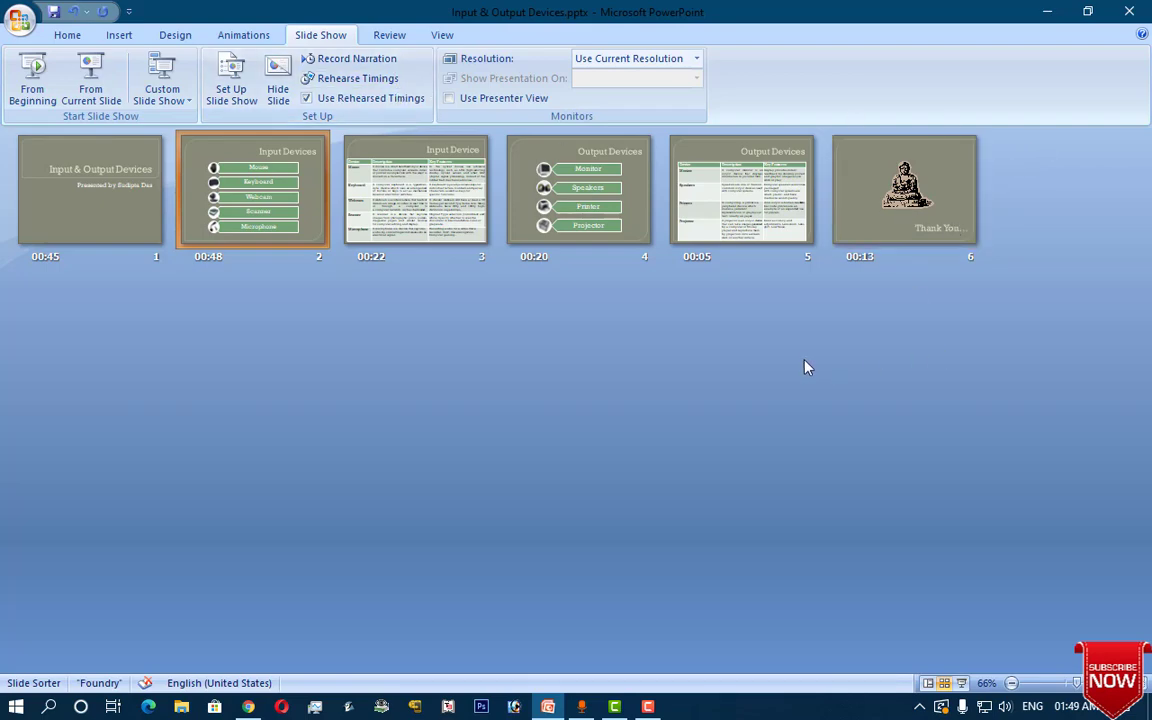
pyautogui.hotkey('shift', 'F5')
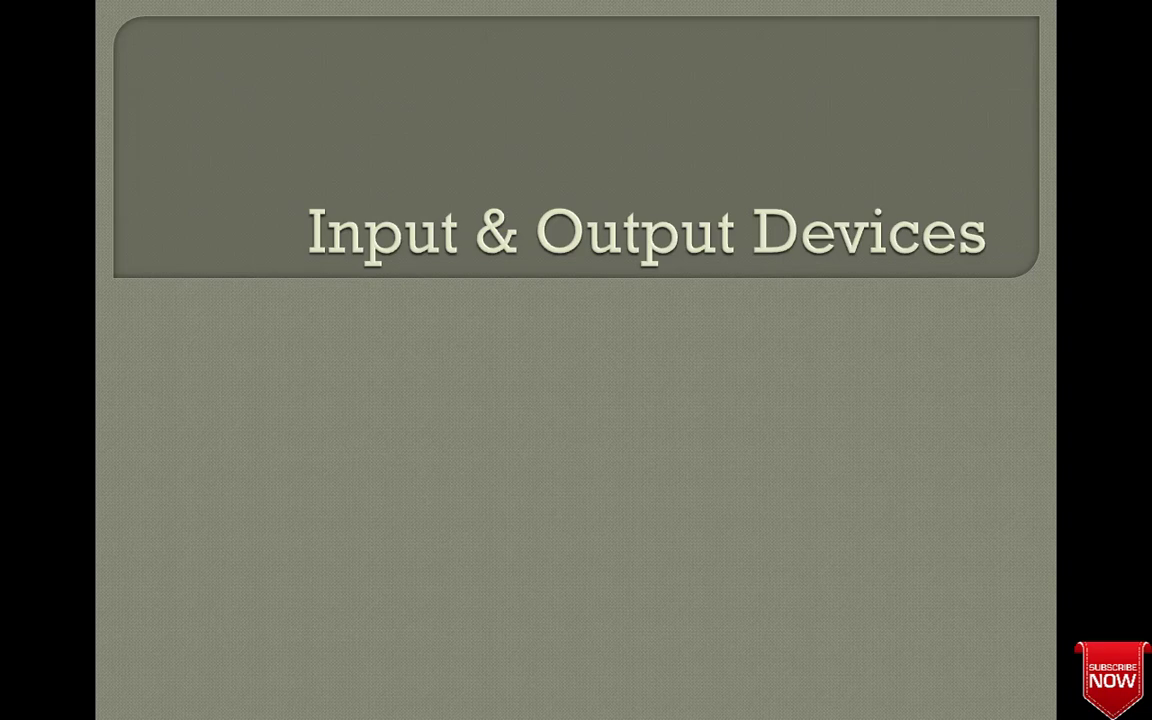
pyautogui.press('Escape')
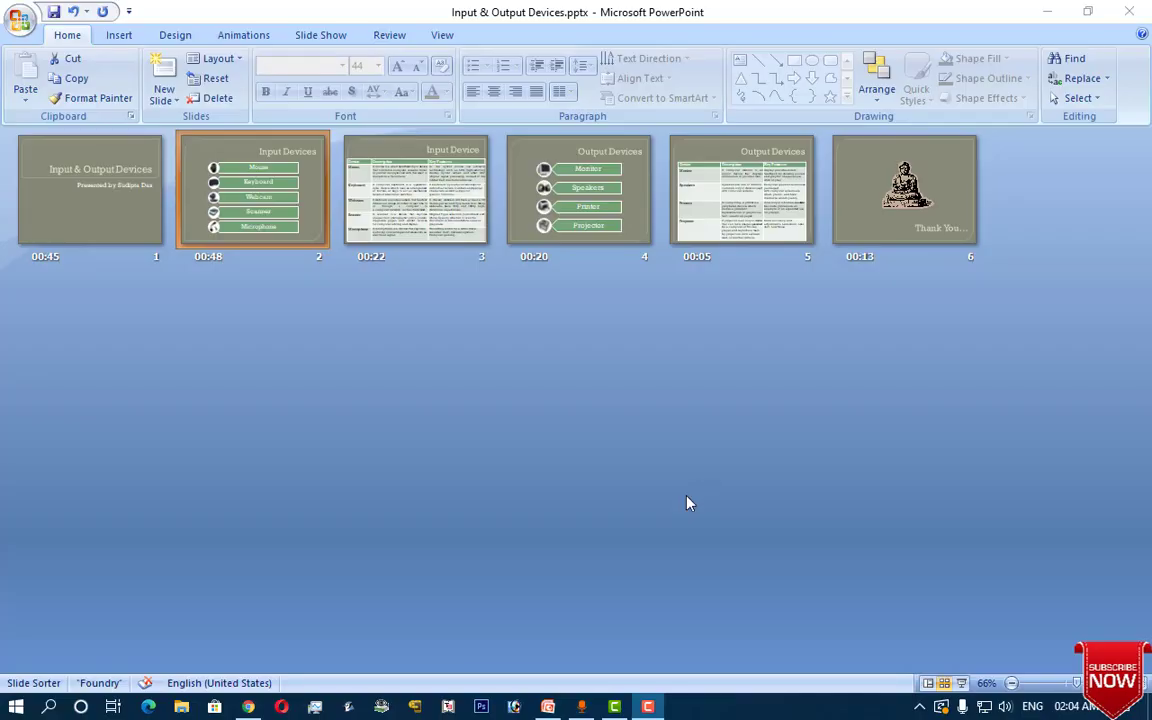